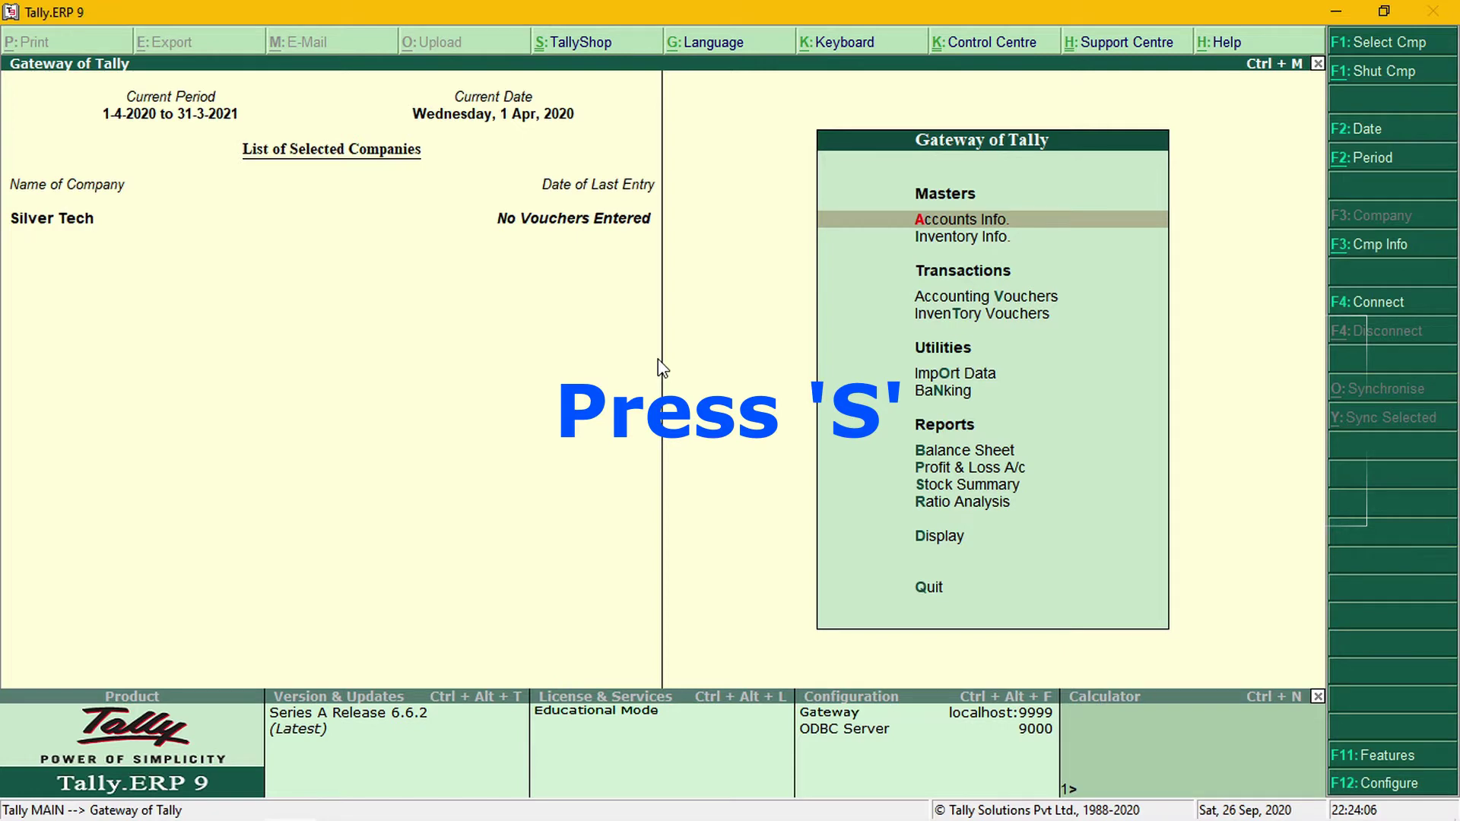
Open the Stock Summary report to check the company's current stock
{"action": "key", "text": "Down"}
{"action": "key", "text": "Down"}
{"action": "key", "text": "Down"}
{"action": "key", "text": "Down"}
{"action": "key", "text": "Down"}
{"action": "key", "text": "Down"}
{"action": "key", "text": "Down"}
{"action": "key", "text": "Down"}
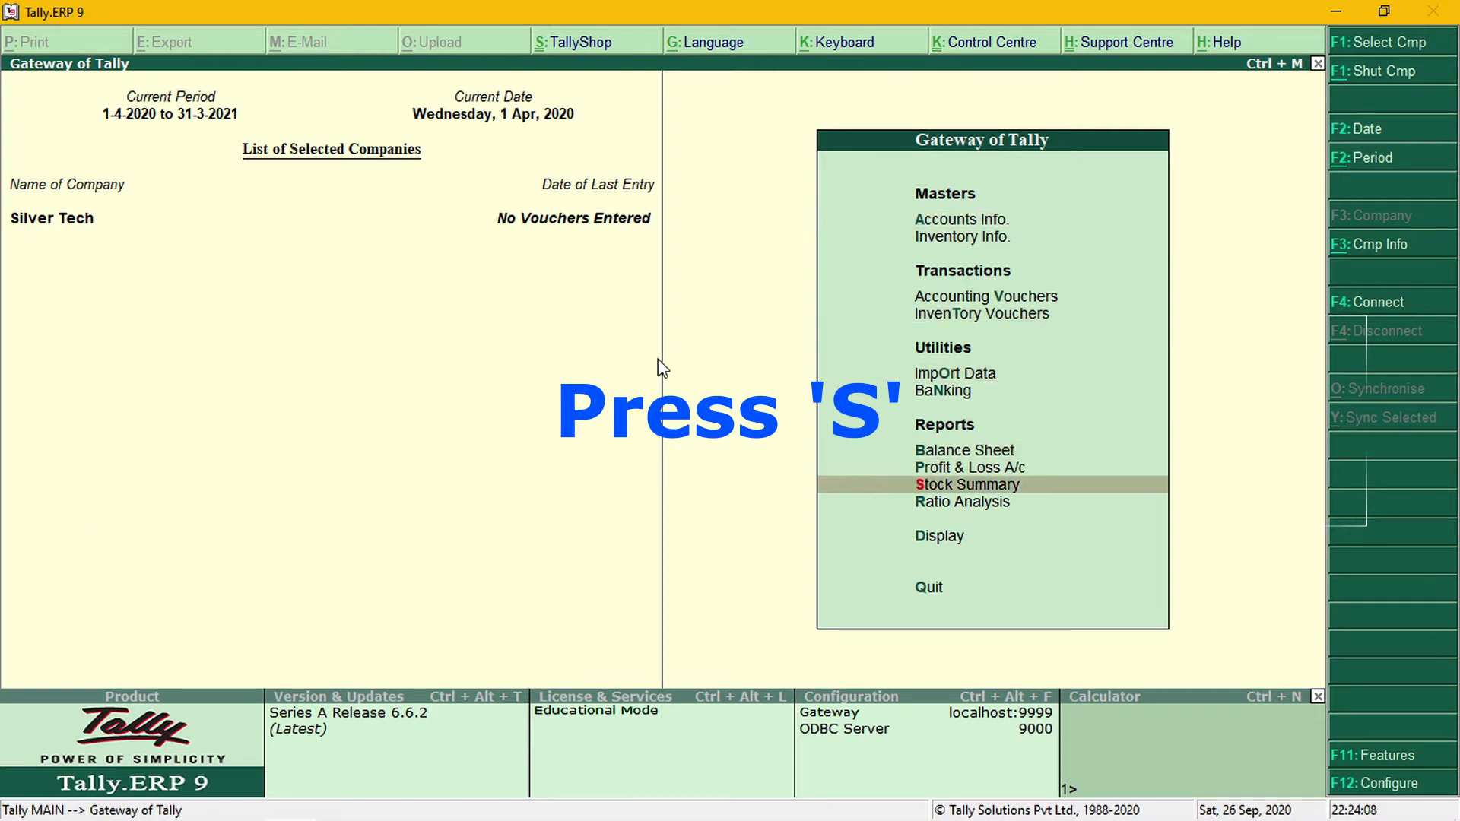
{"action": "key", "text": "Return"}
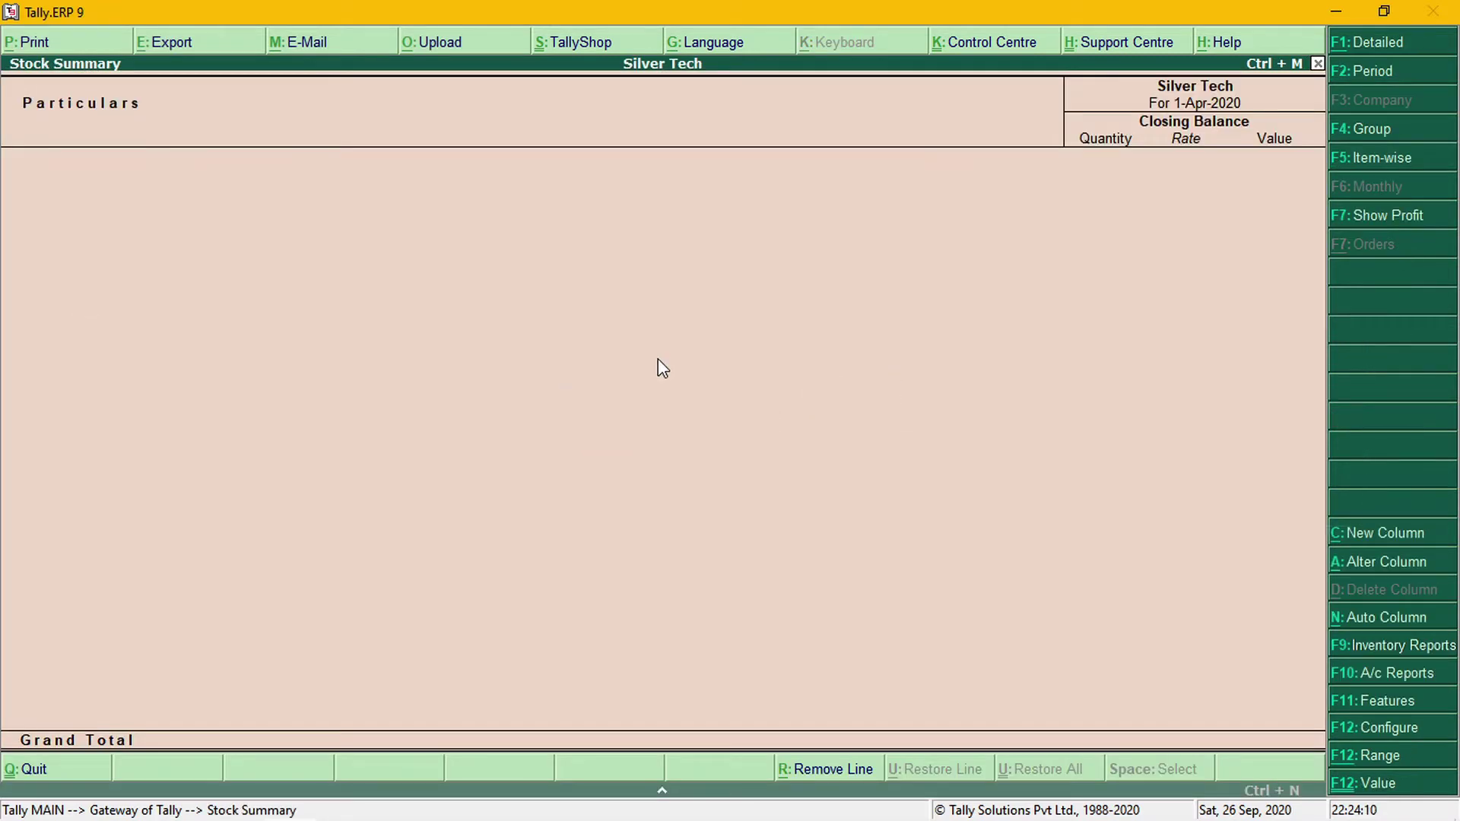
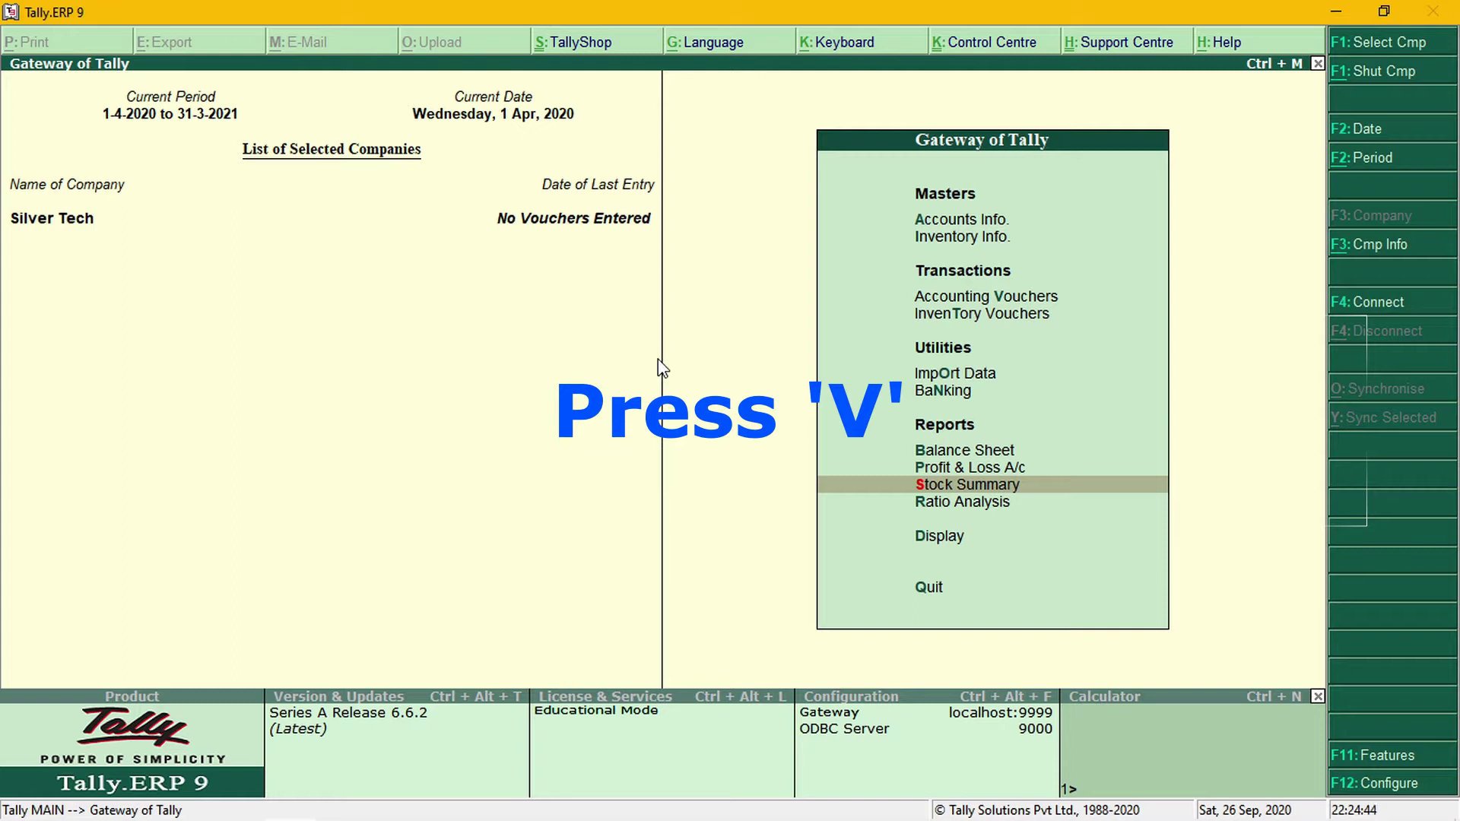
Start a new purchase voucher in Accounting Vouchers
{"action": "key", "text": "Up"}
{"action": "key", "text": "Up"}
{"action": "key", "text": "Up"}
{"action": "key", "text": "Up"}
{"action": "key", "text": "Up"}
{"action": "key", "text": "Up"}
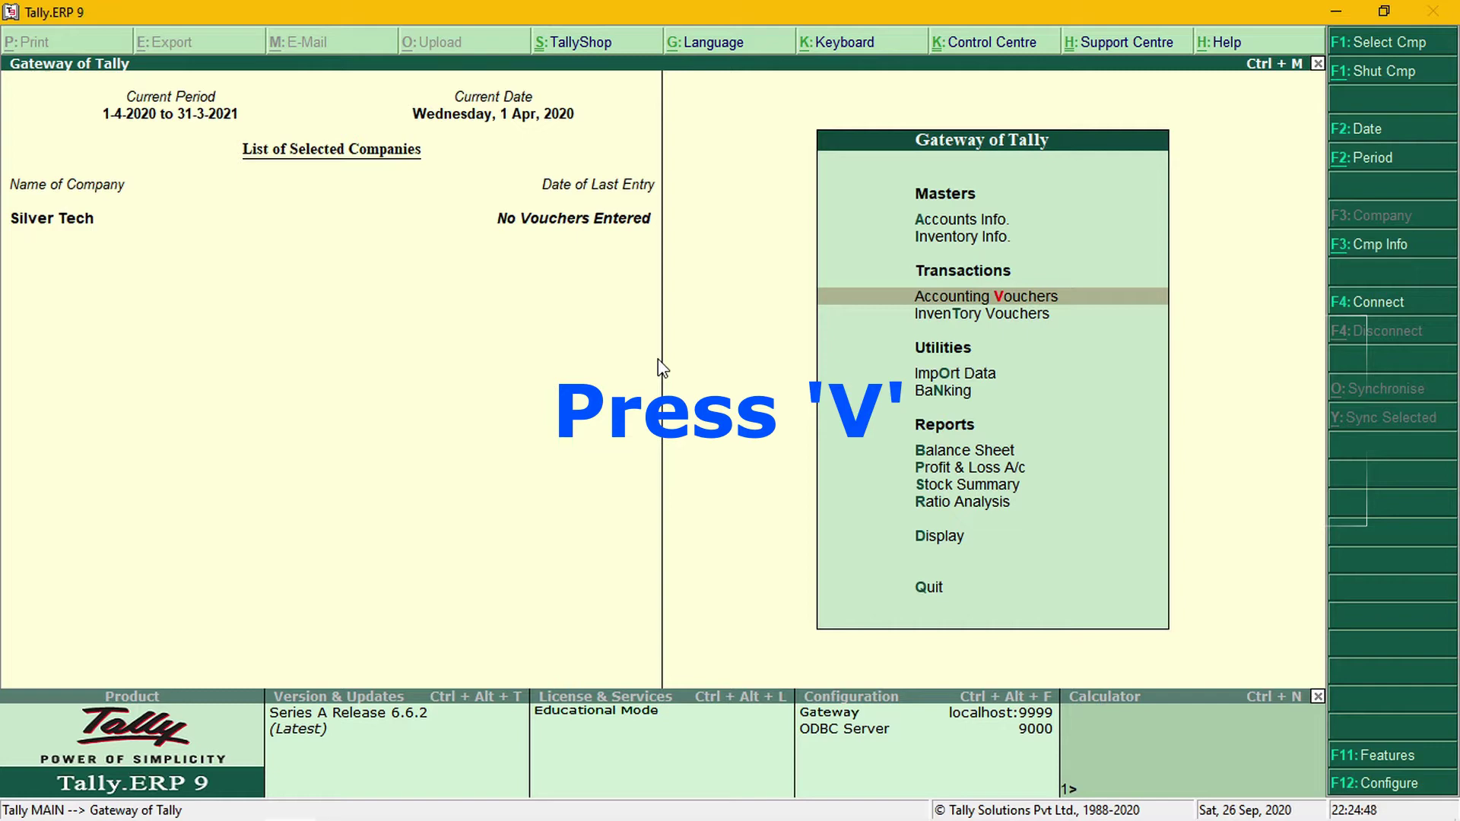
{"action": "key", "text": "v"}
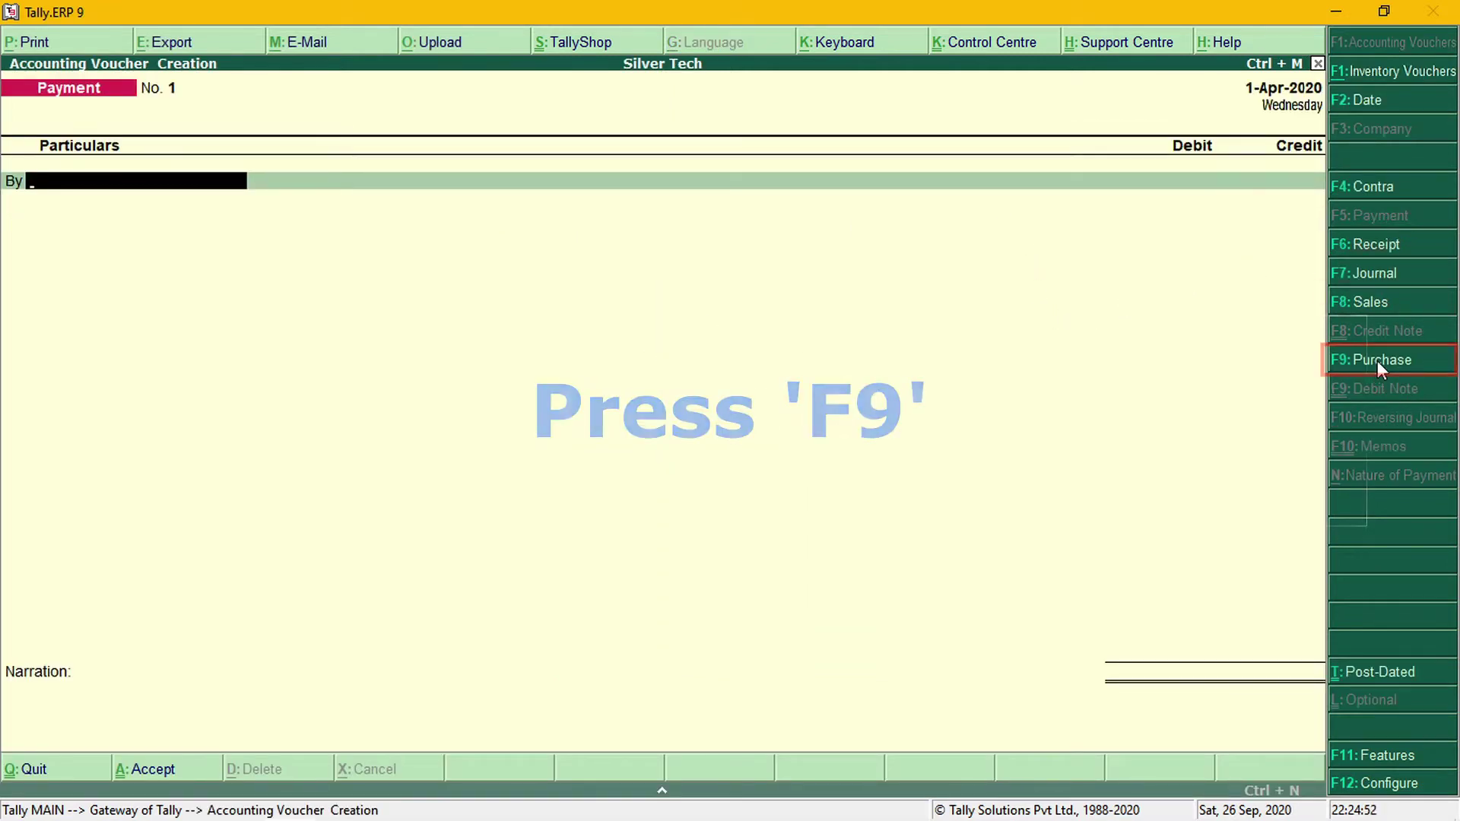
{"action": "key", "text": "F9"}
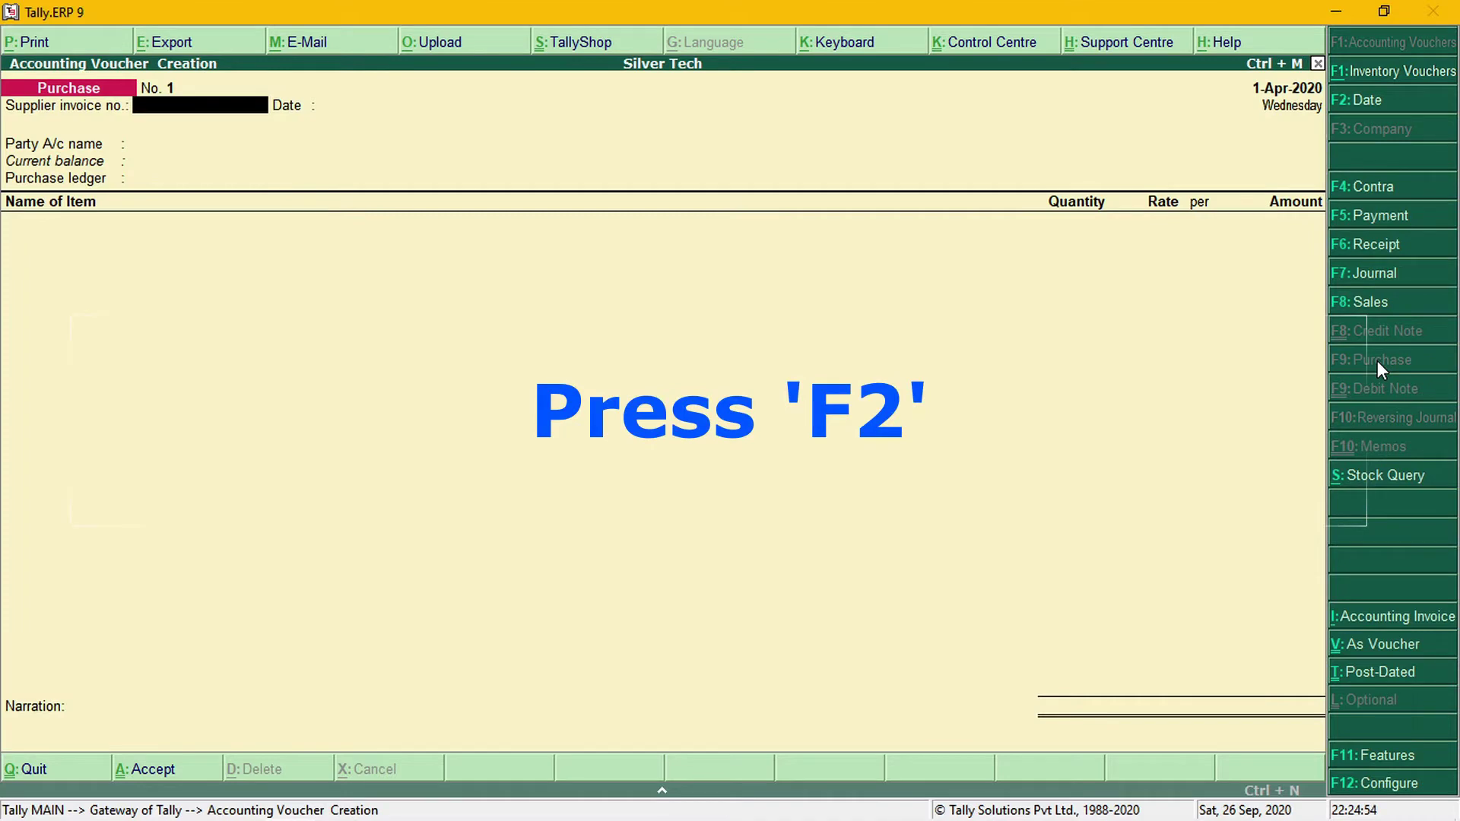
Date the purchase voucher 1-8-2020 and enter supplier invoice number 986, accepting 1-Aug-2020 as the invoice date
{"action": "key", "text": "F2"}
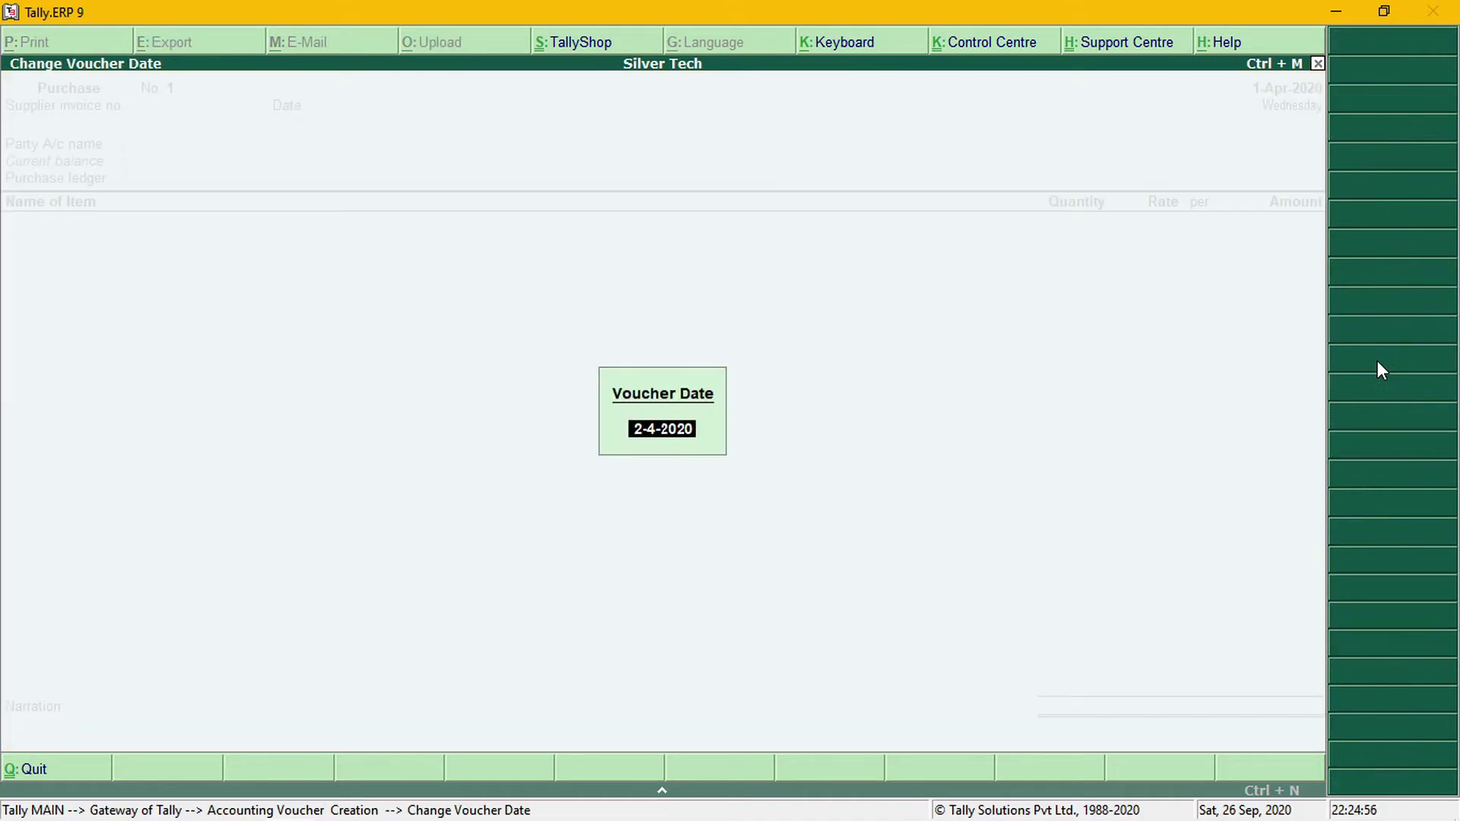
{"action": "type", "text": "1-8-2020"}
{"action": "key", "text": "Return"}
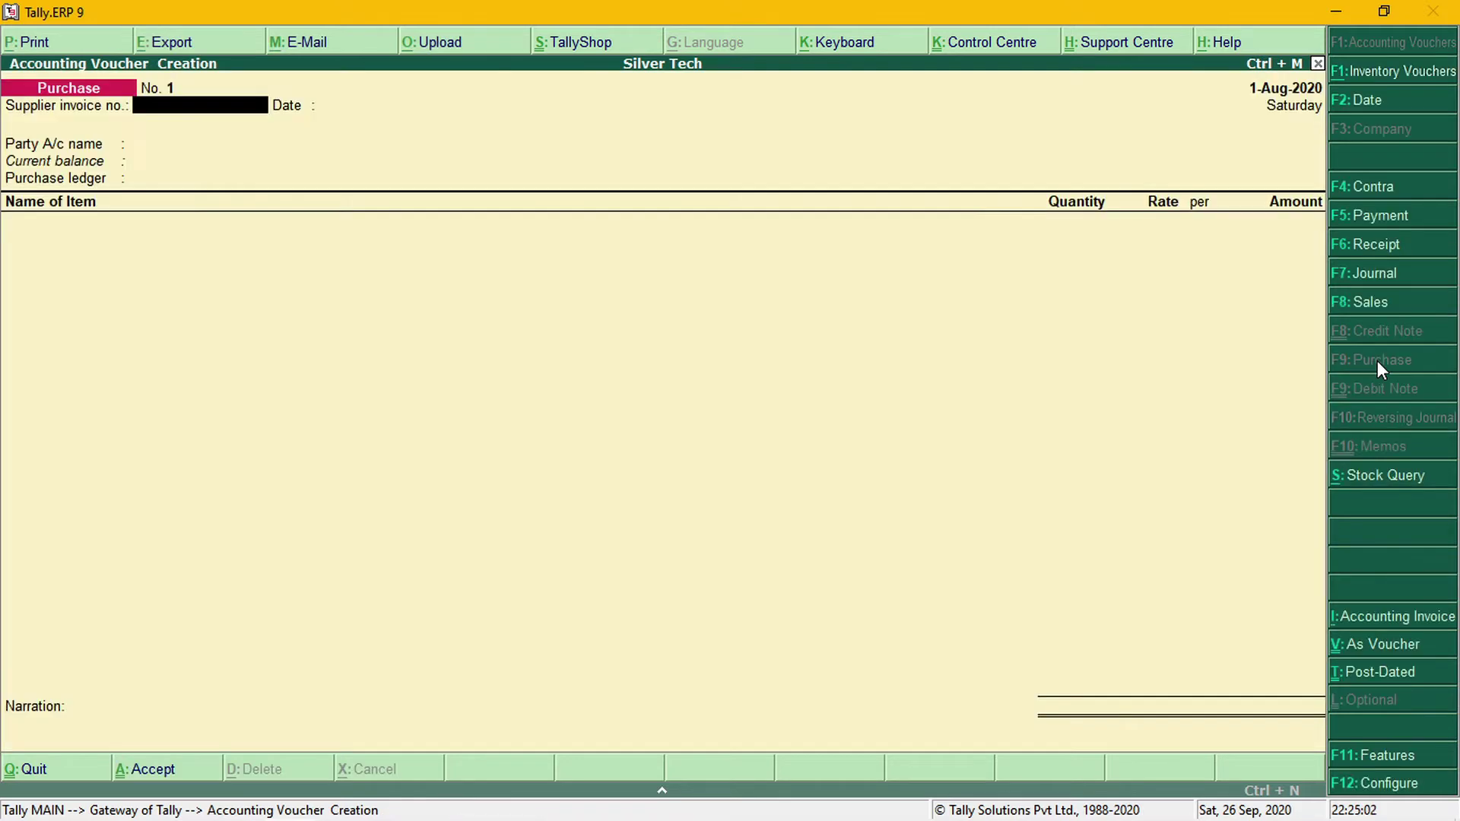
{"action": "type", "text": "986"}
{"action": "key", "text": "Return"}
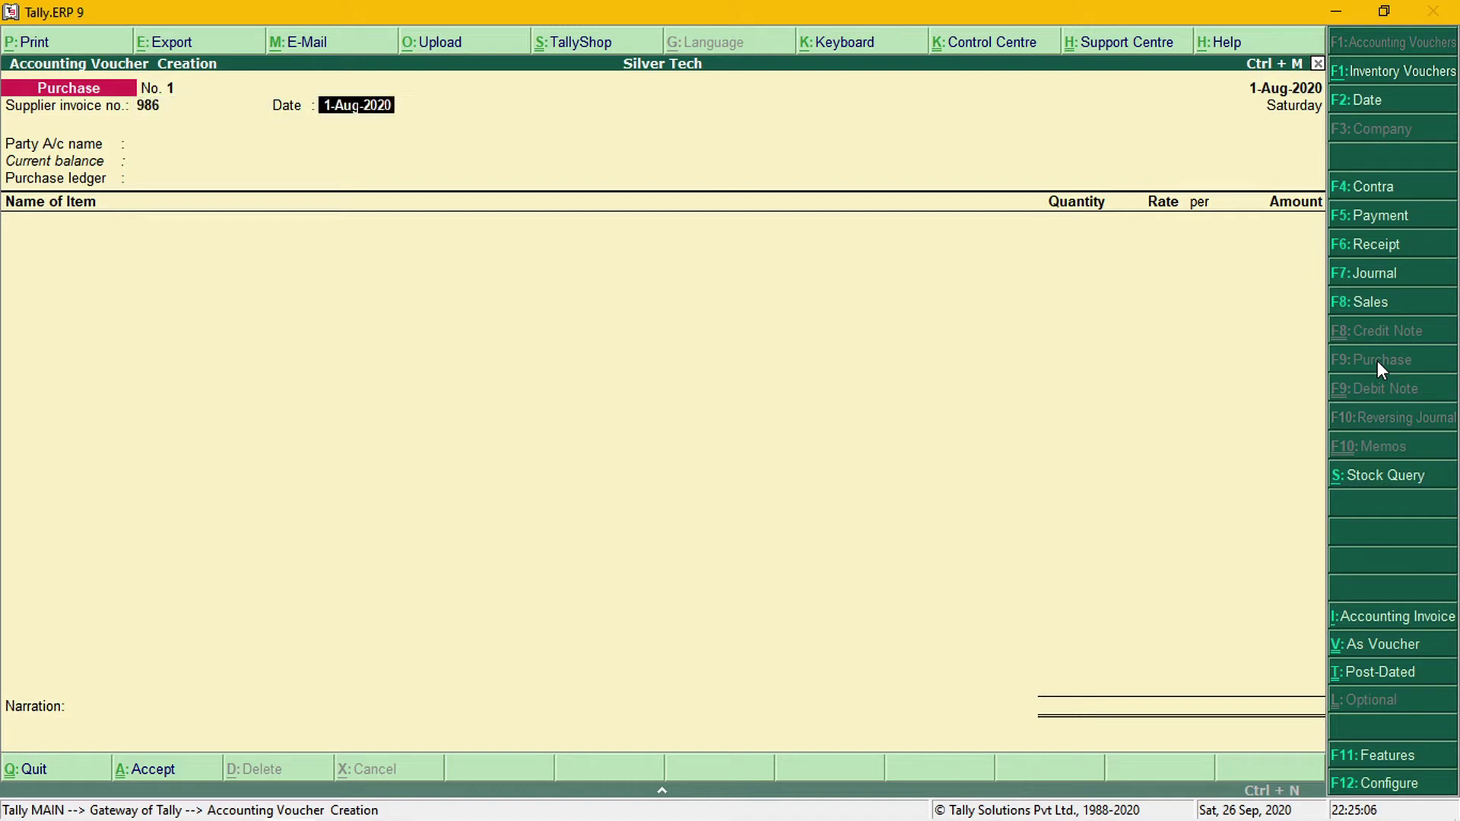
{"action": "key", "text": "Return"}
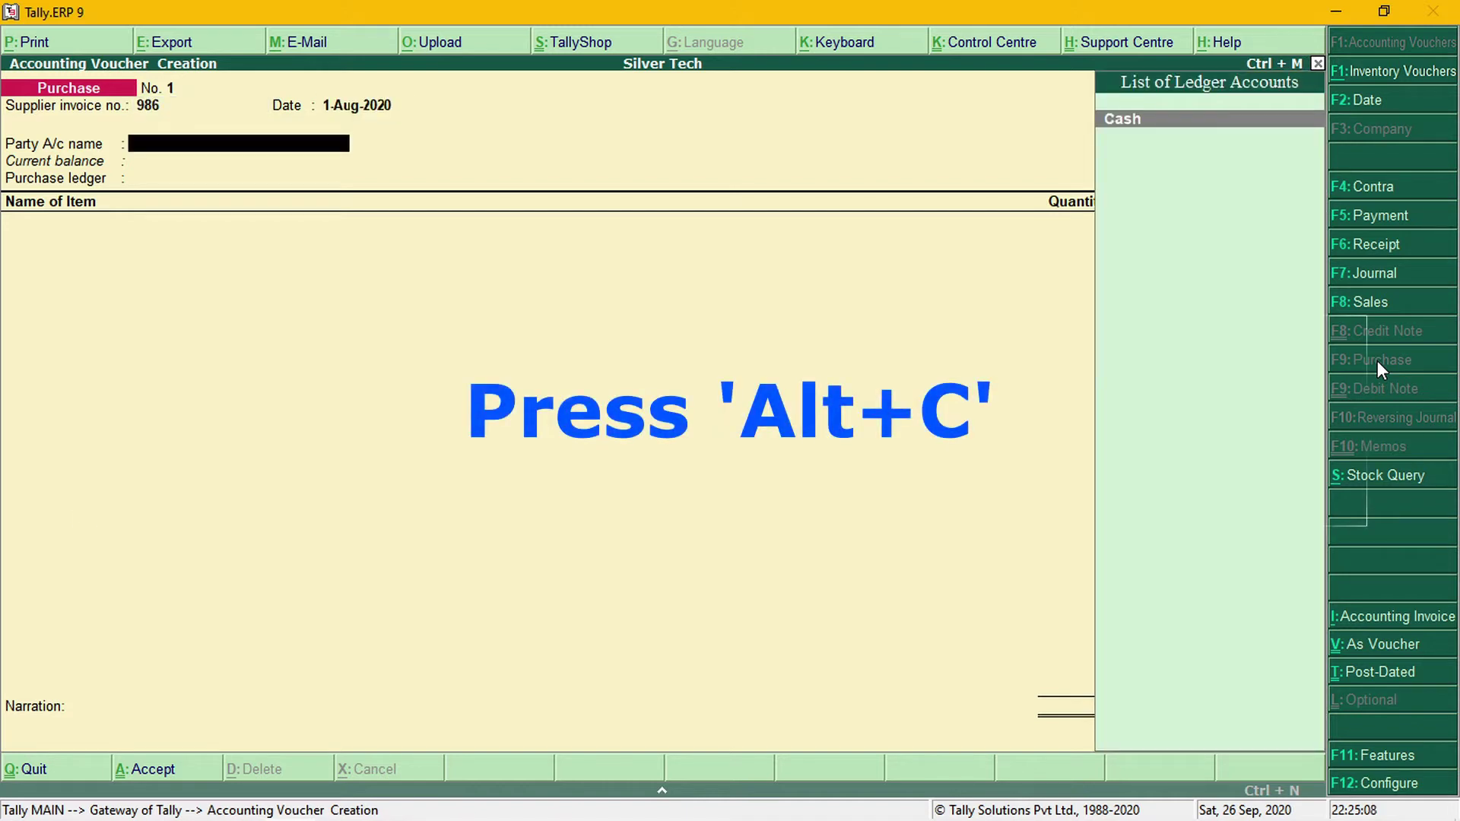
Create the party ledger ABC Company under Sundry Creditors for this voucher and accept the default supplier details
{"action": "key", "text": "alt+c"}
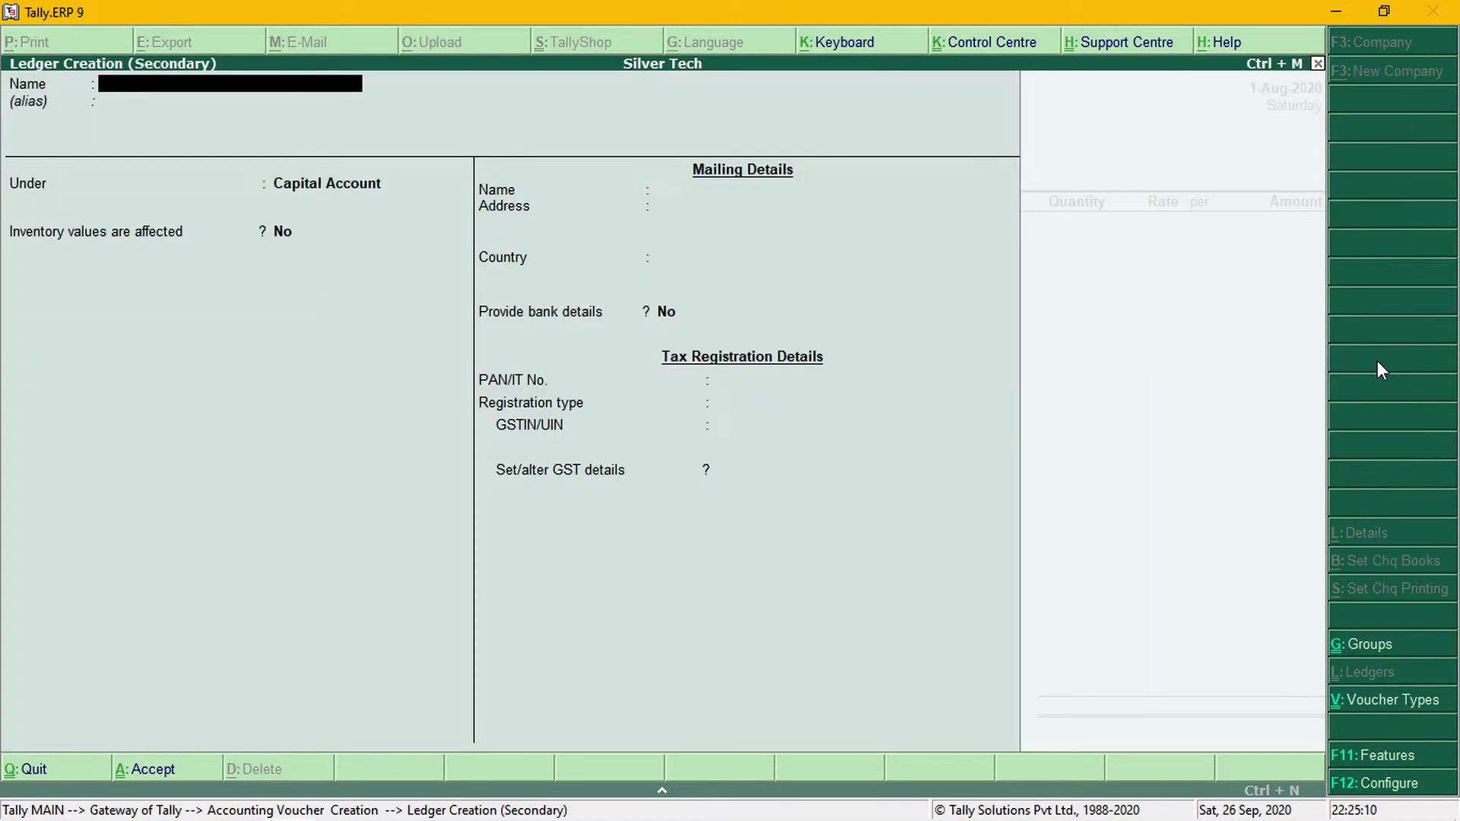
{"action": "type", "text": "ABC Company"}
{"action": "key", "text": "Return"}
{"action": "key", "text": "Return"}
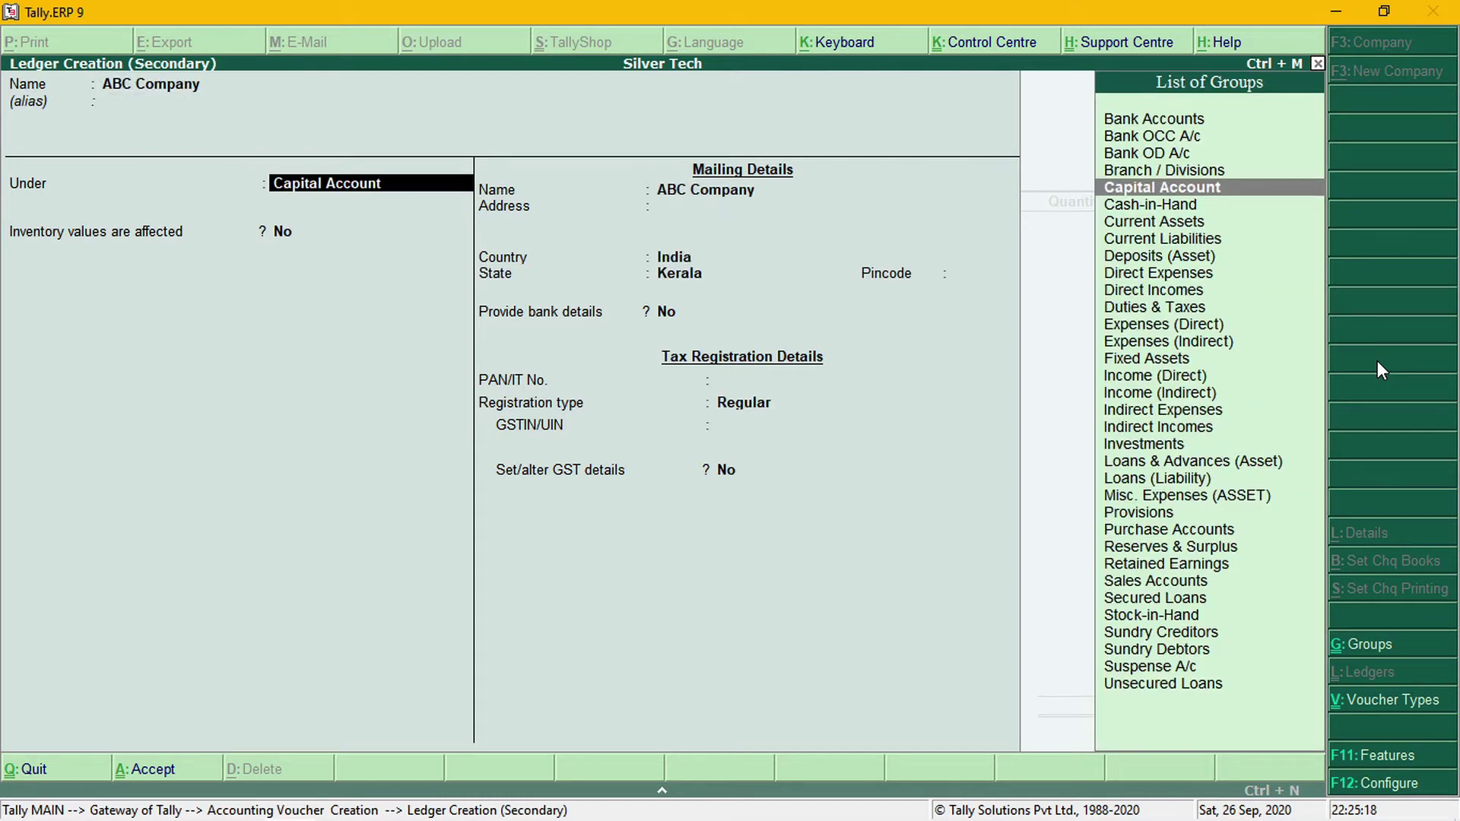
{"action": "type", "text": "Su"}
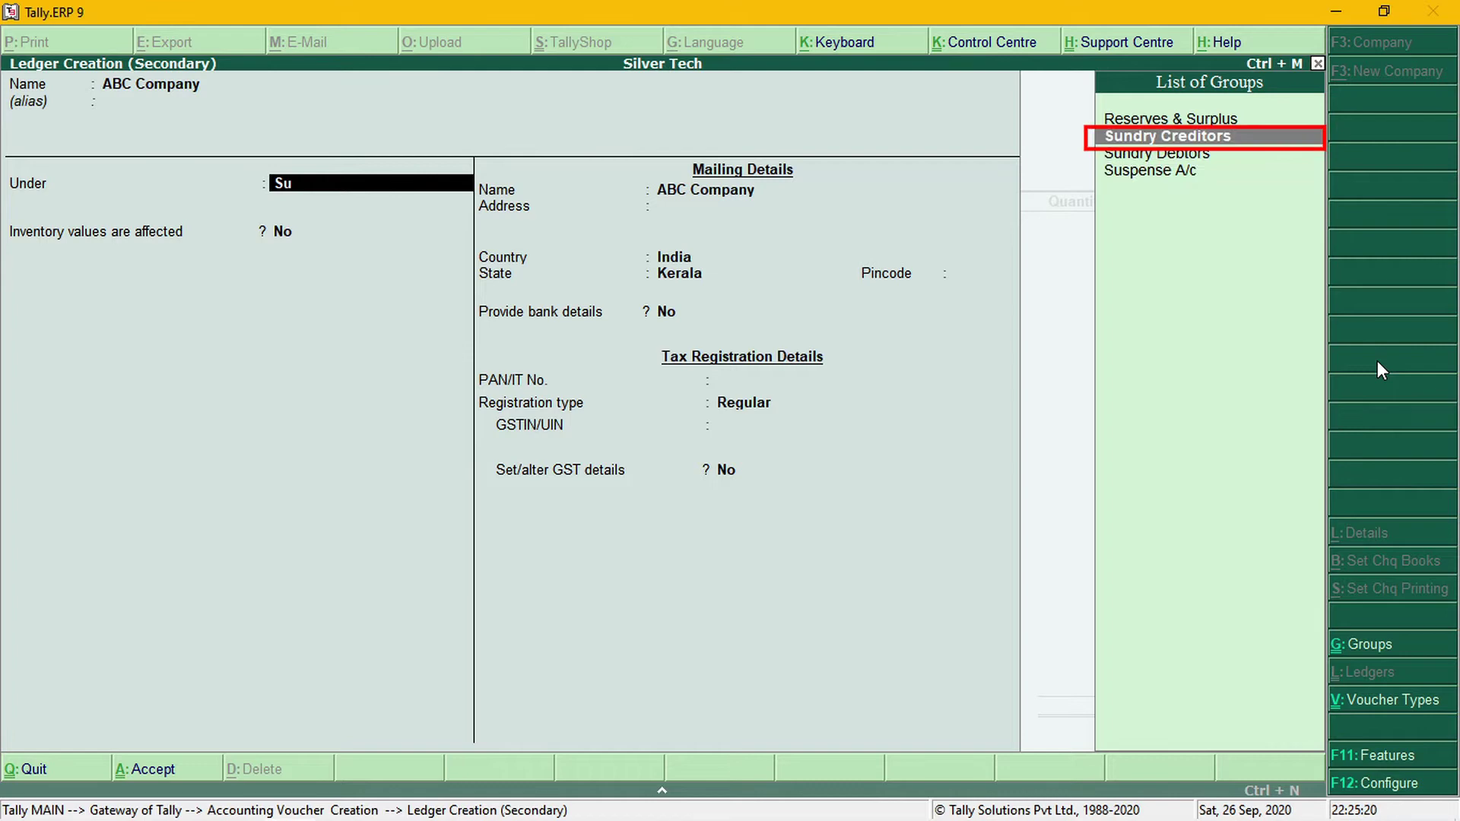
{"action": "key", "text": "Return"}
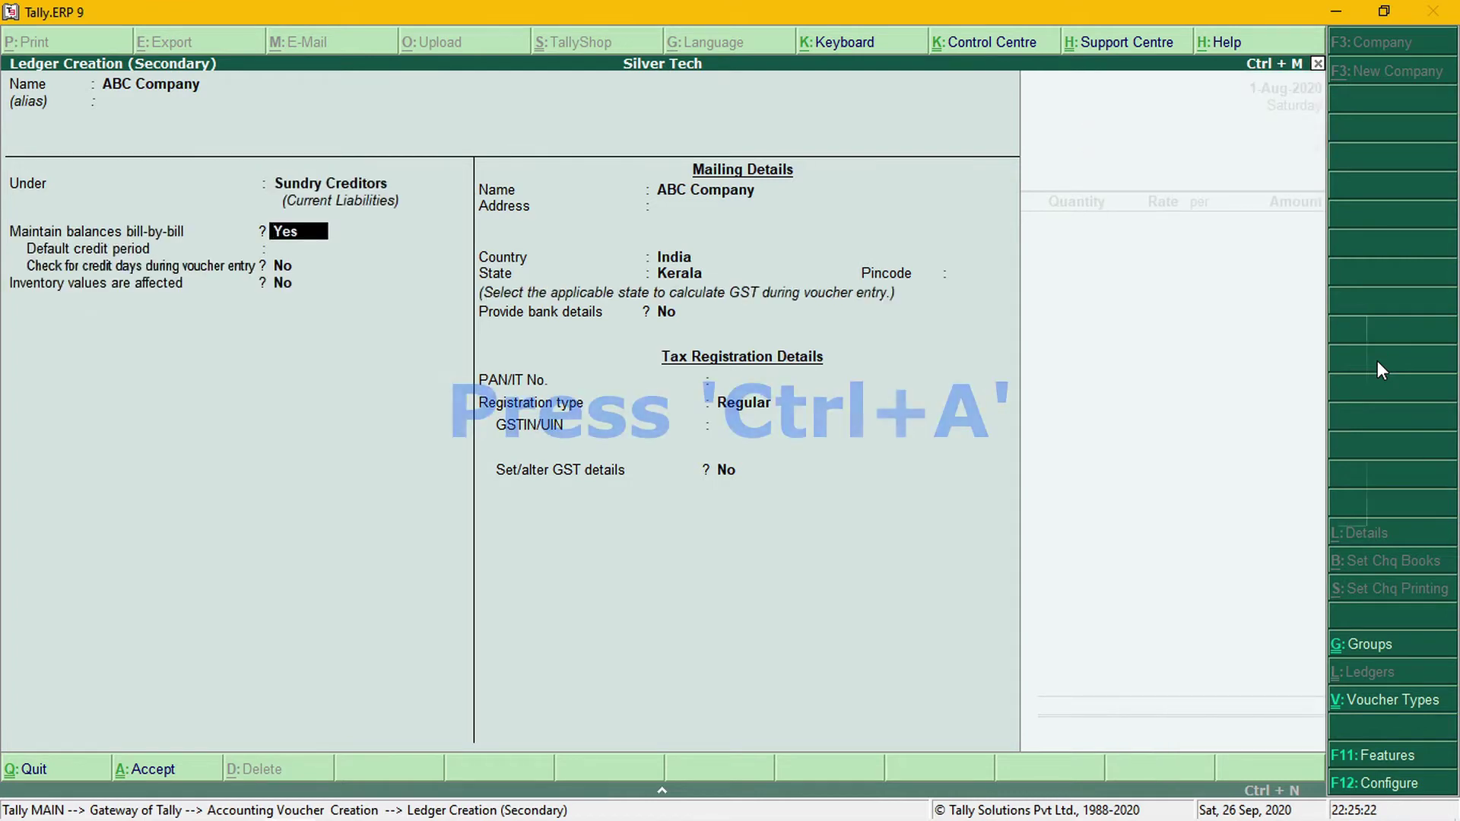
{"action": "key", "text": "ctrl+a"}
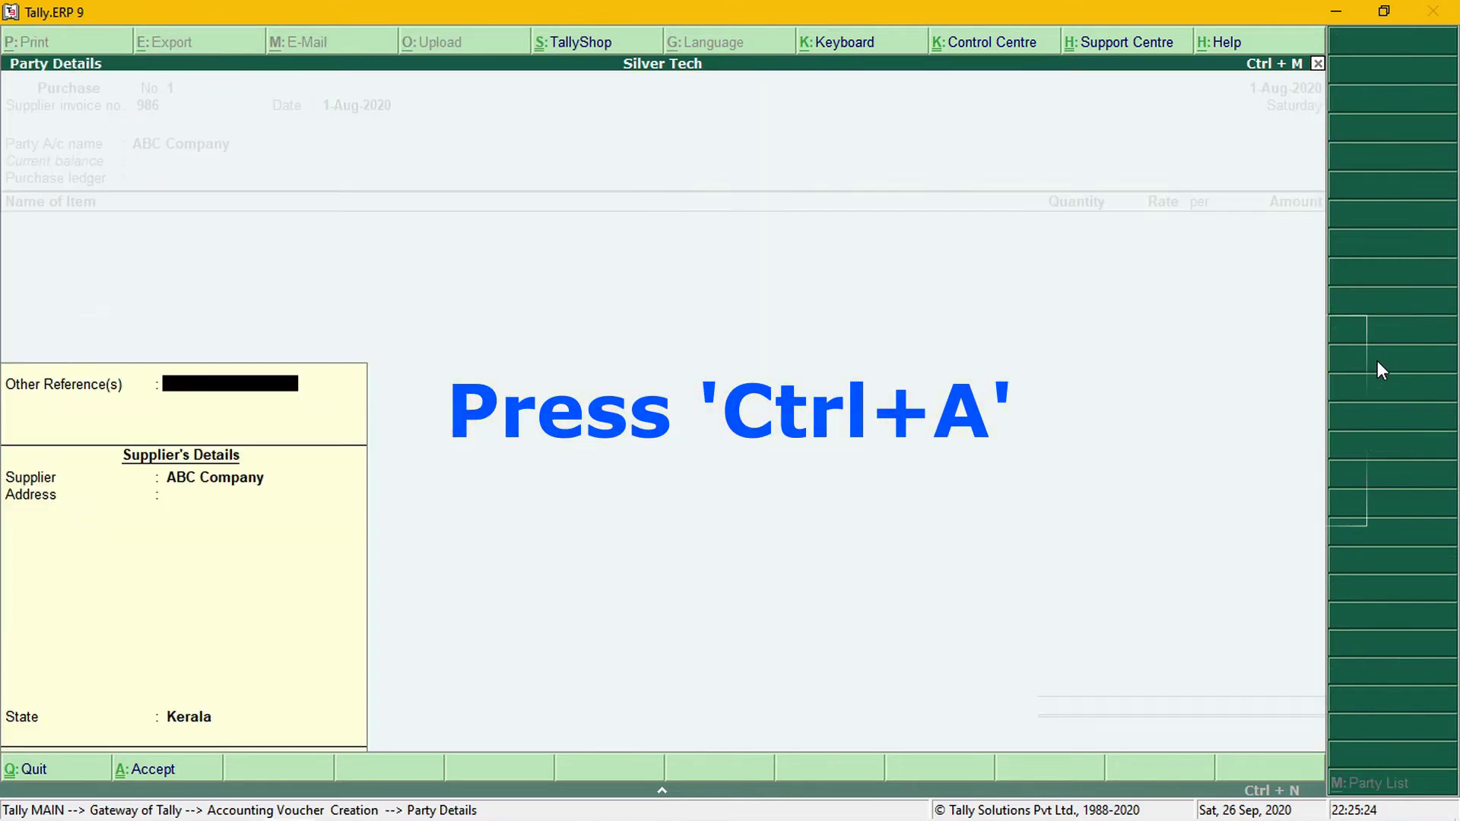
{"action": "key", "text": "ctrl+a"}
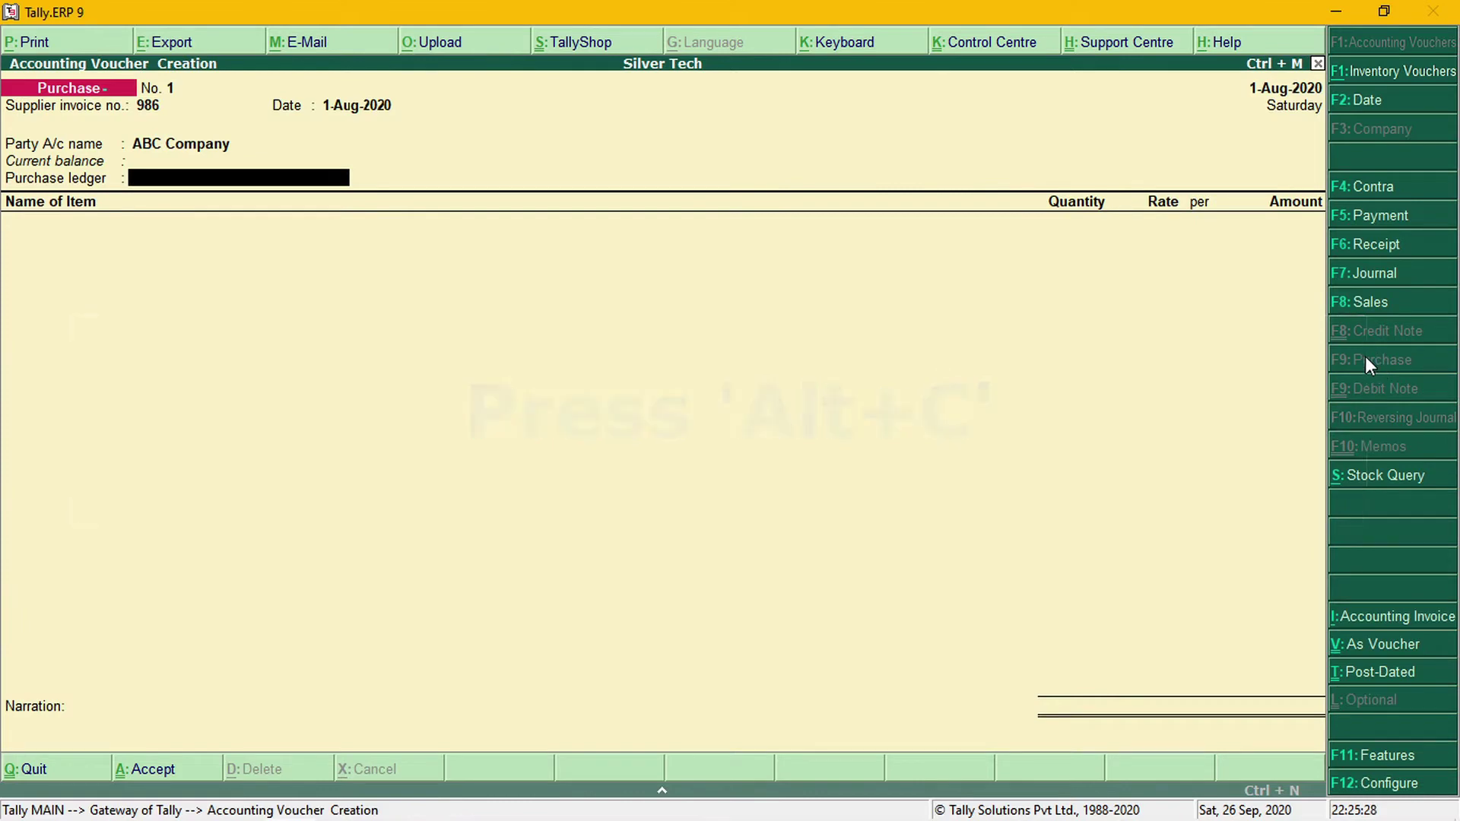
Create a ledger named Purchase under Purchase Accounts and use it as the voucher's purchase ledger
{"action": "key", "text": "alt+c"}
{"action": "type", "text": "Puchase"}
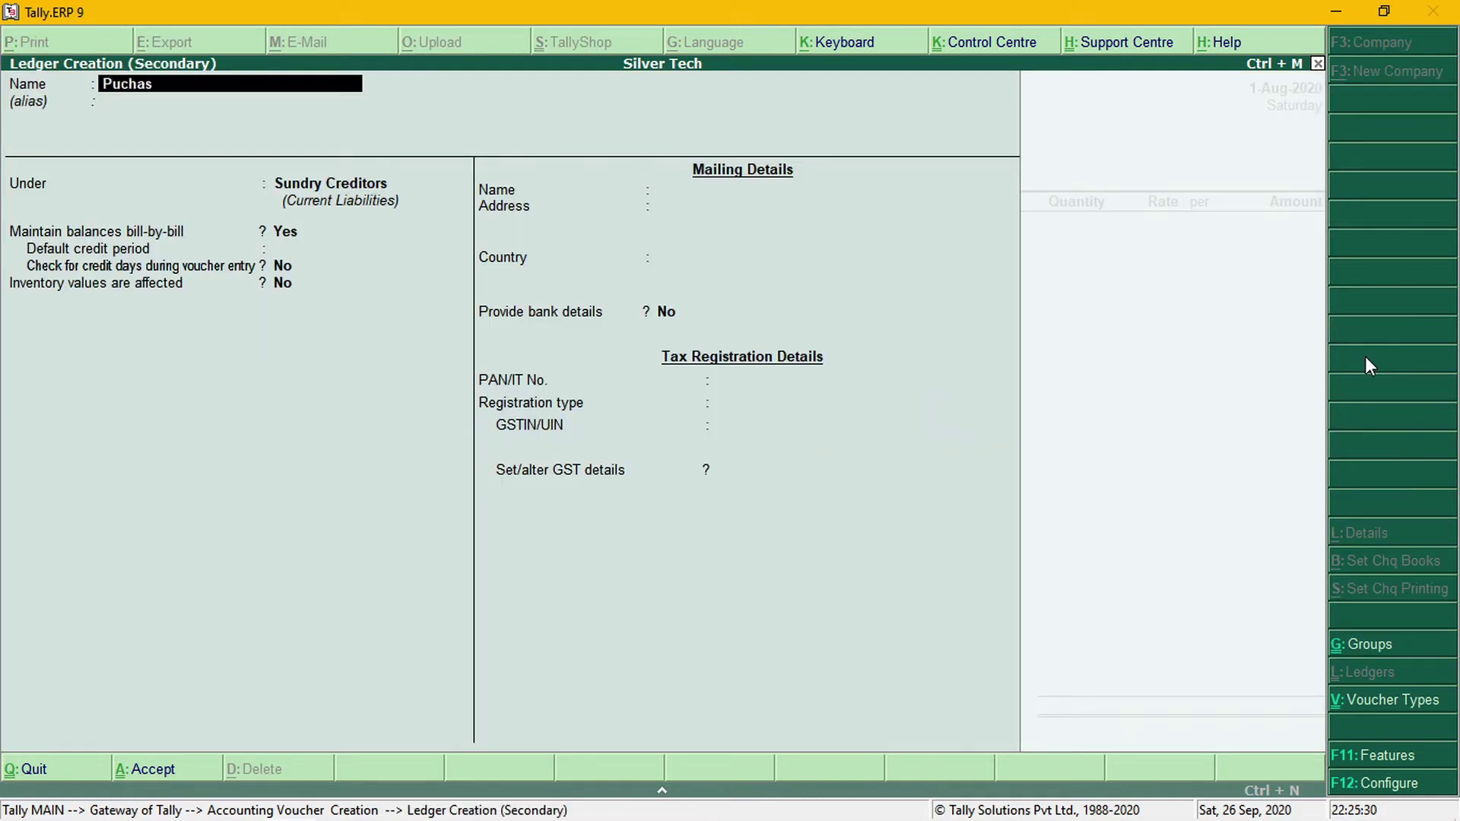
{"action": "key", "text": "BackSpace"}
{"action": "key", "text": "BackSpace"}
{"action": "key", "text": "BackSpace"}
{"action": "key", "text": "BackSpace"}
{"action": "type", "text": "rchase"}
{"action": "key", "text": "Return"}
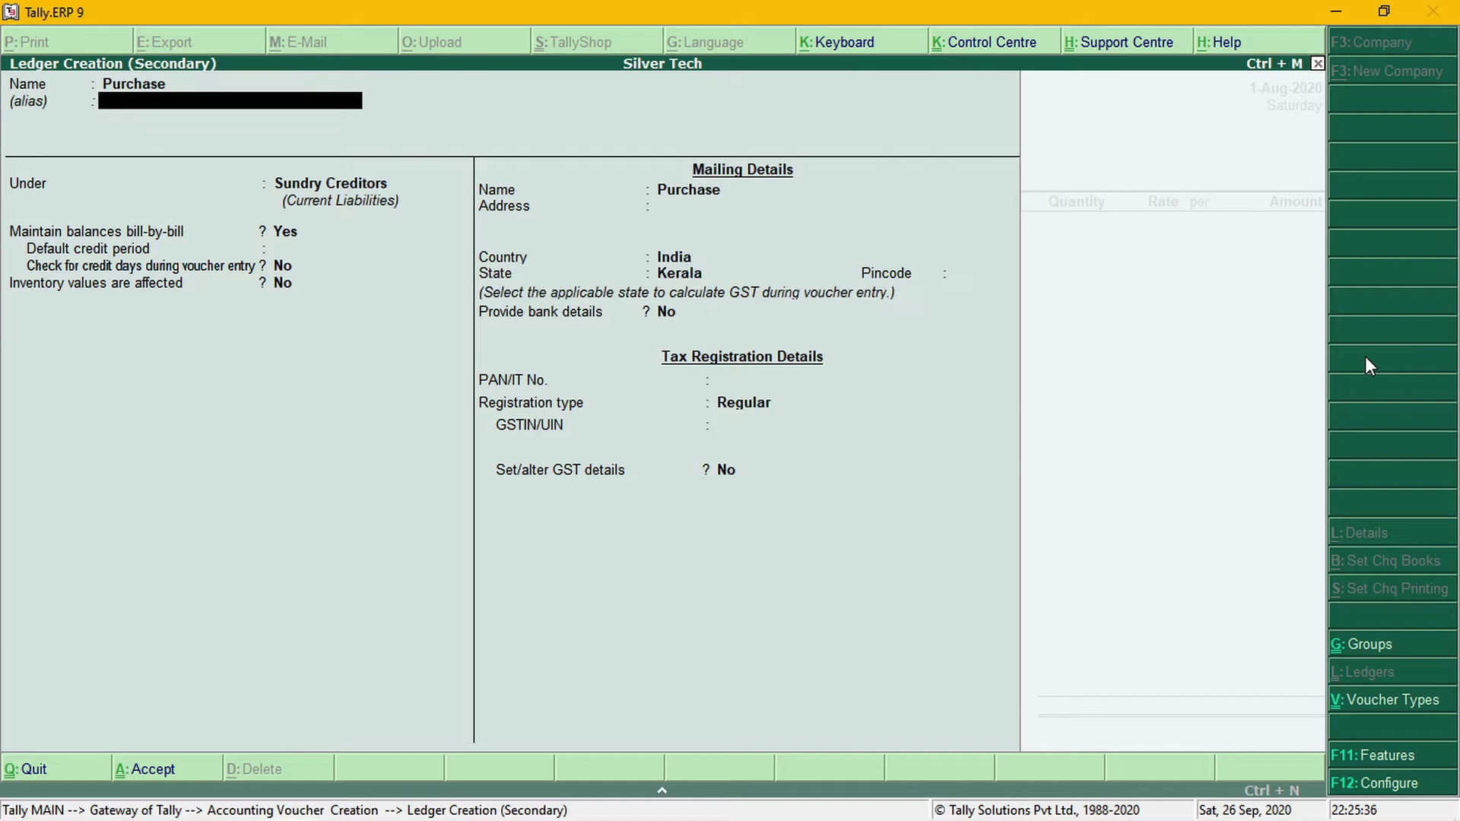
{"action": "key", "text": "Return"}
{"action": "type", "text": "P"}
{"action": "key", "text": "Down"}
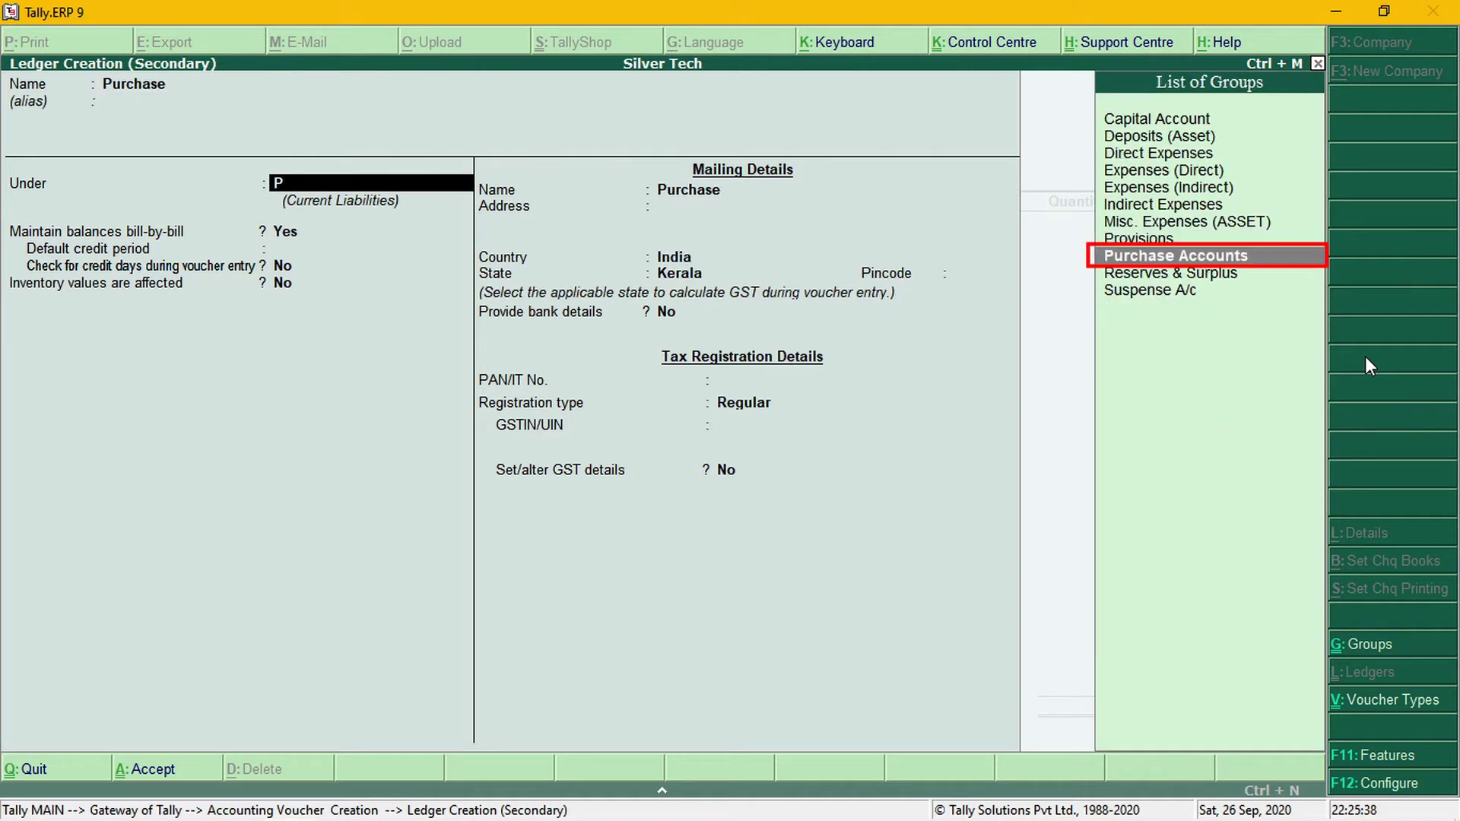
{"action": "key", "text": "Return"}
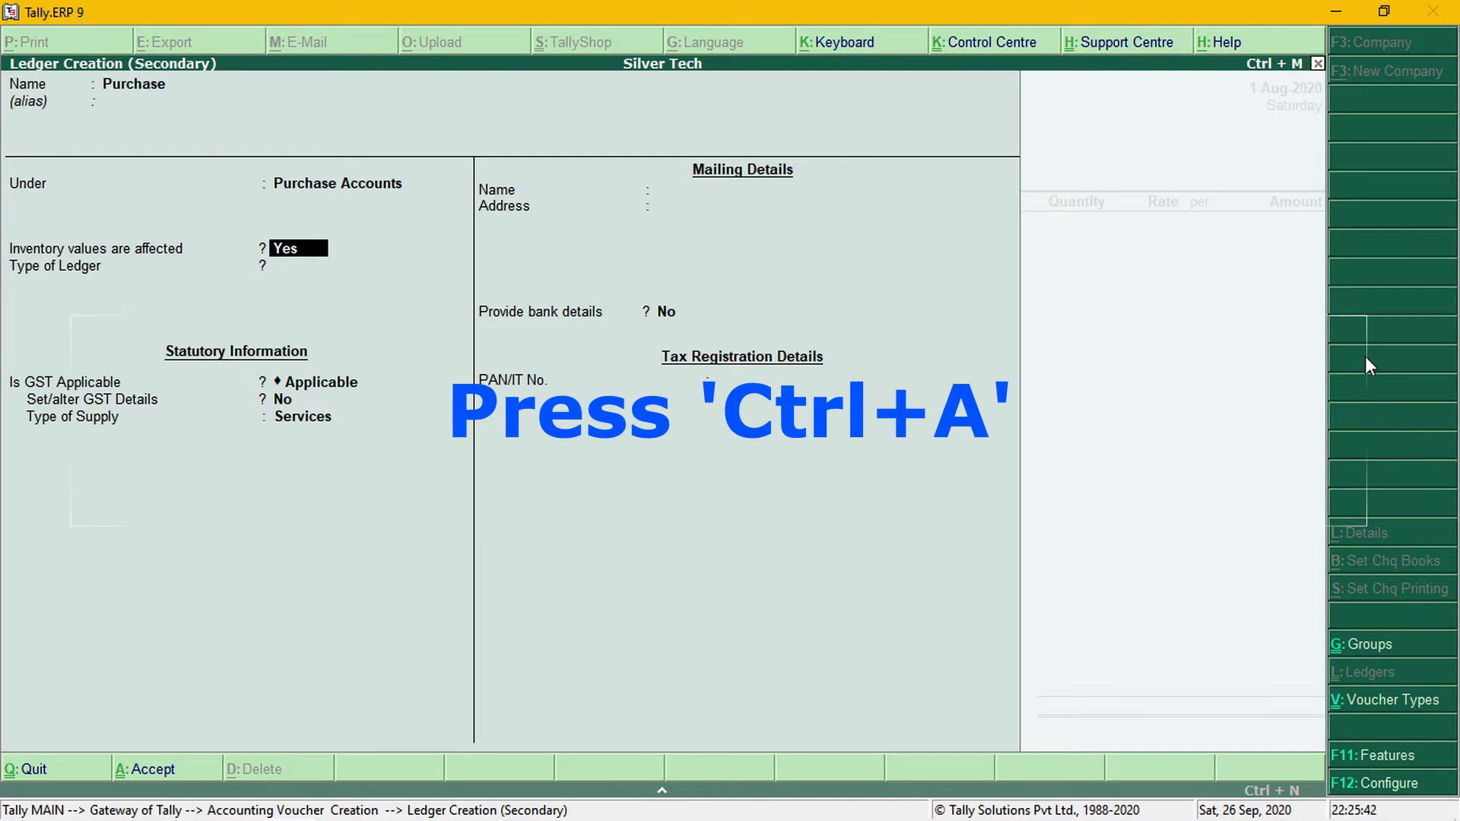
{"action": "key", "text": "ctrl+a"}
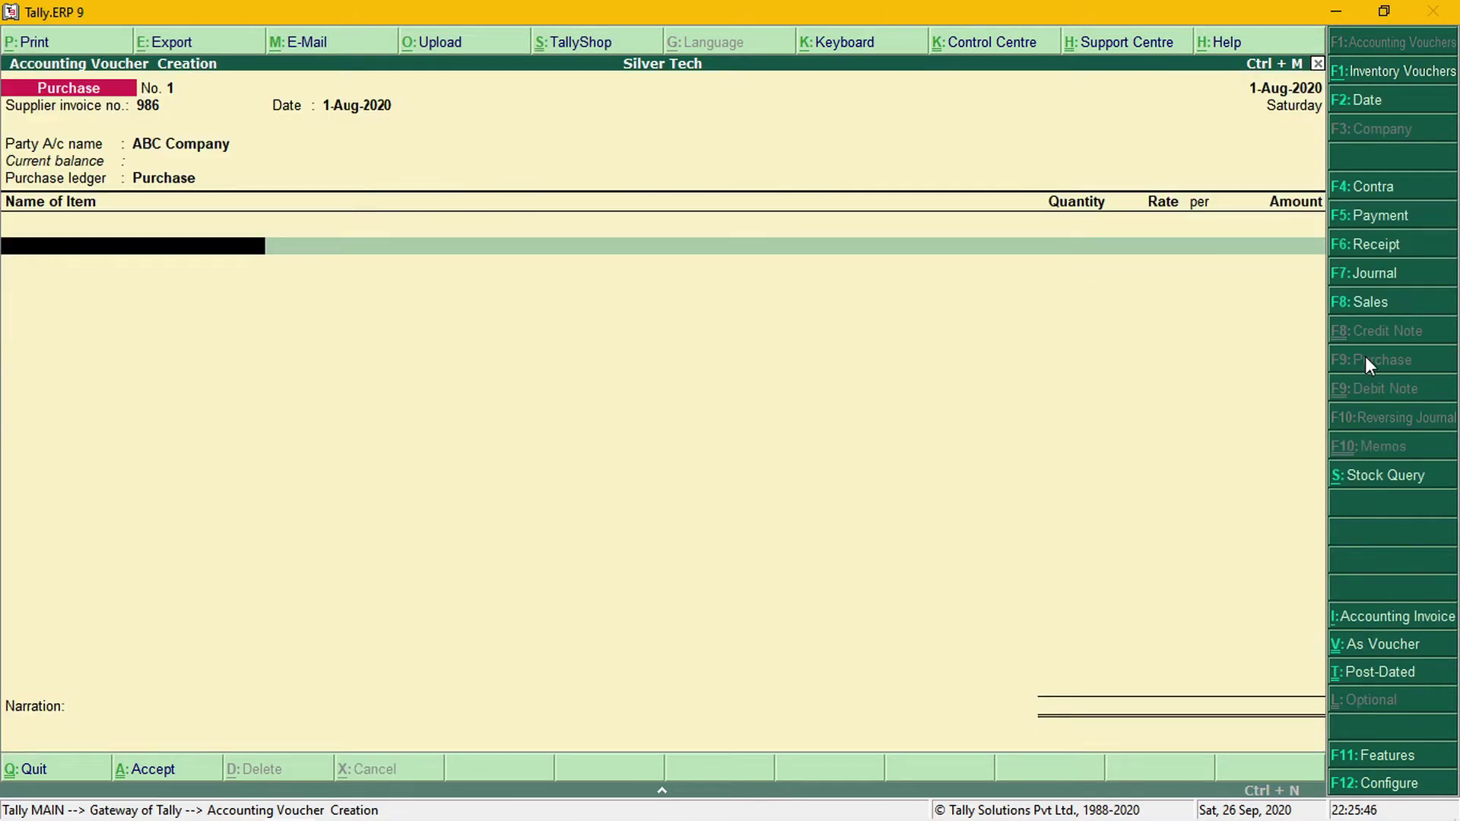
Add the stock item Hard Disk to the voucher with a quantity of 100 nos at a rate of 5,000
{"action": "key", "text": "space"}
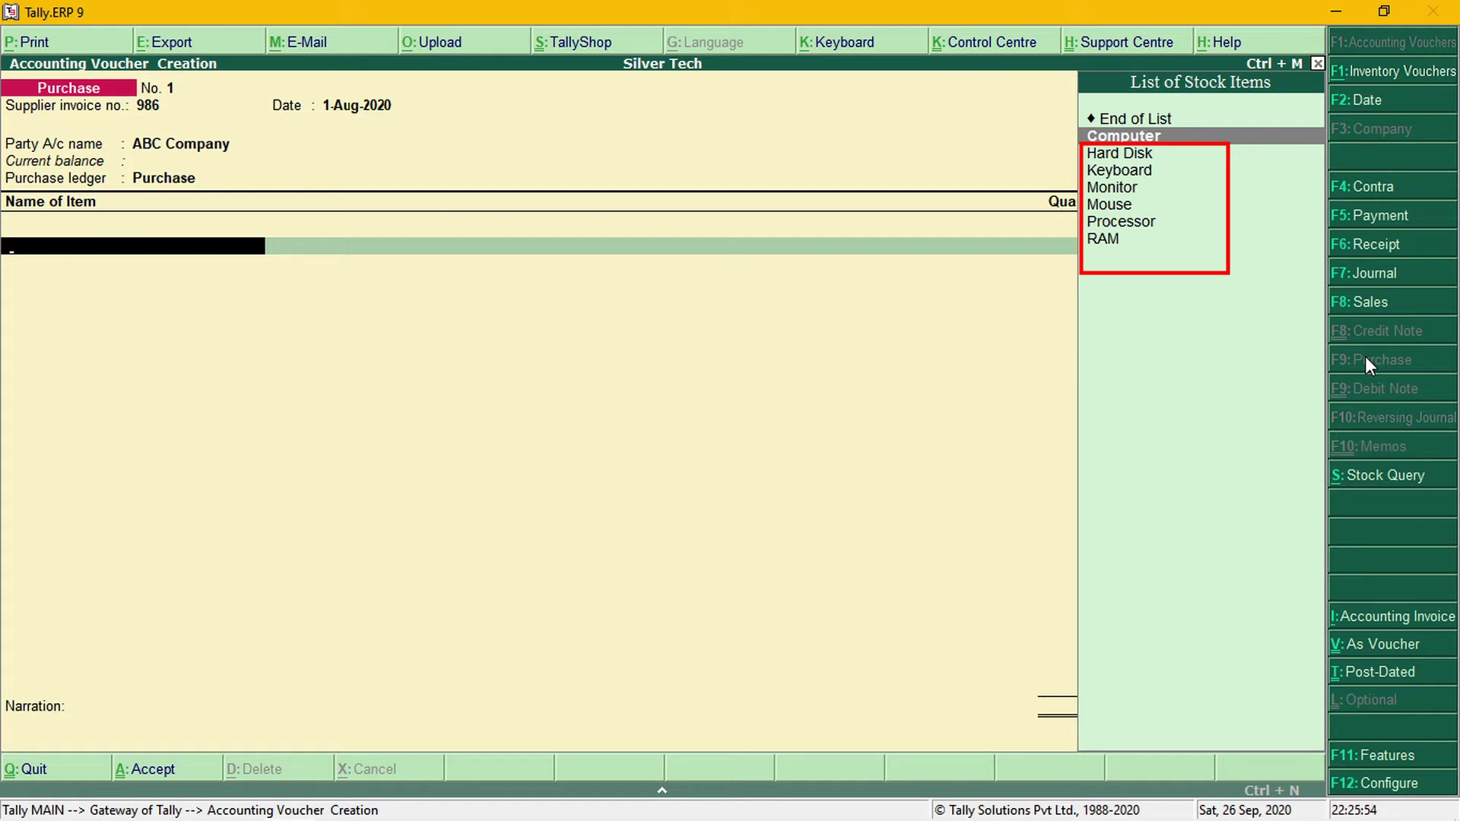
{"action": "key", "text": "Down"}
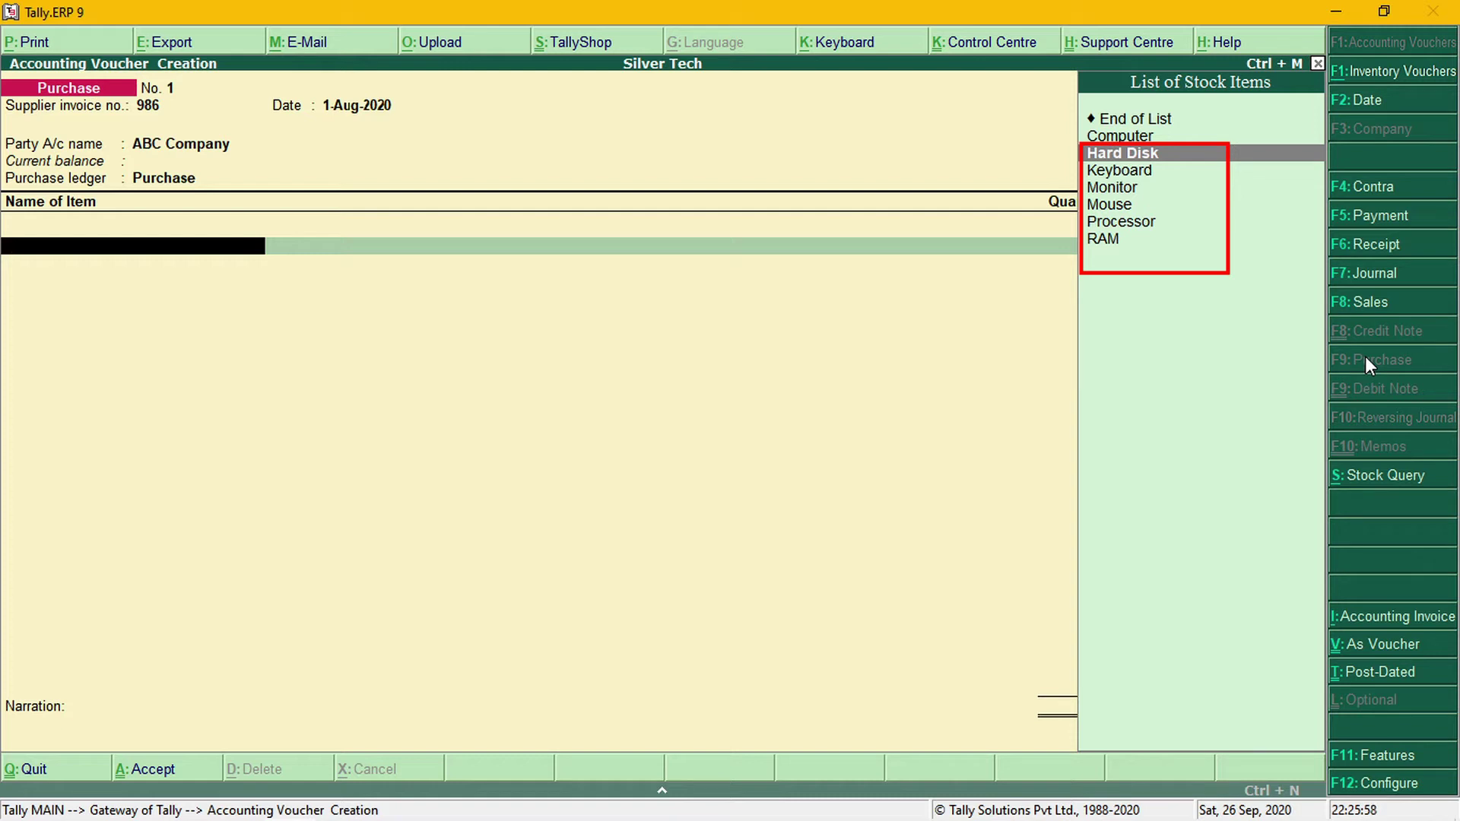
{"action": "key", "text": "Return"}
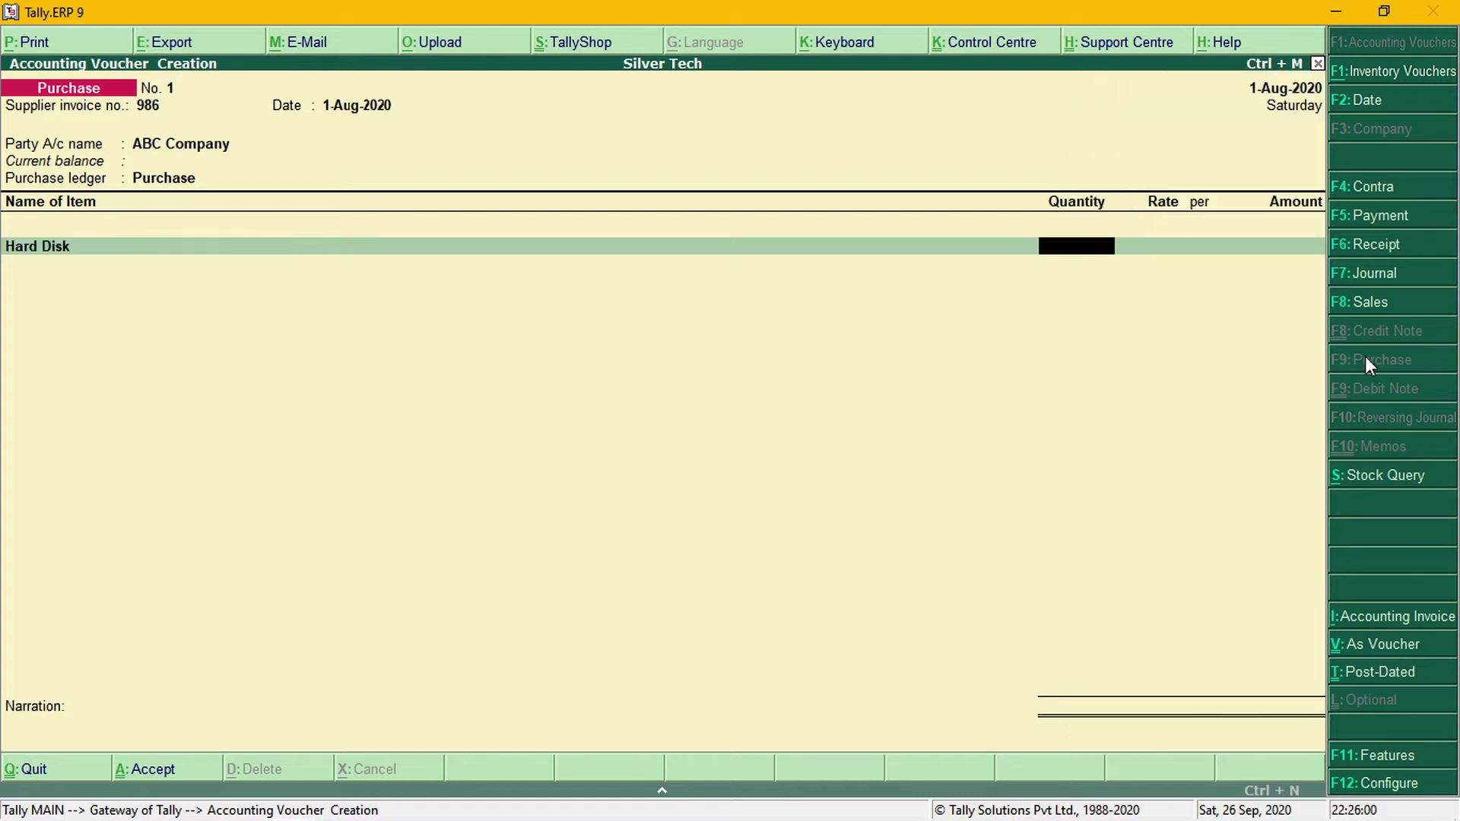
{"action": "type", "text": "100"}
{"action": "key", "text": "Return"}
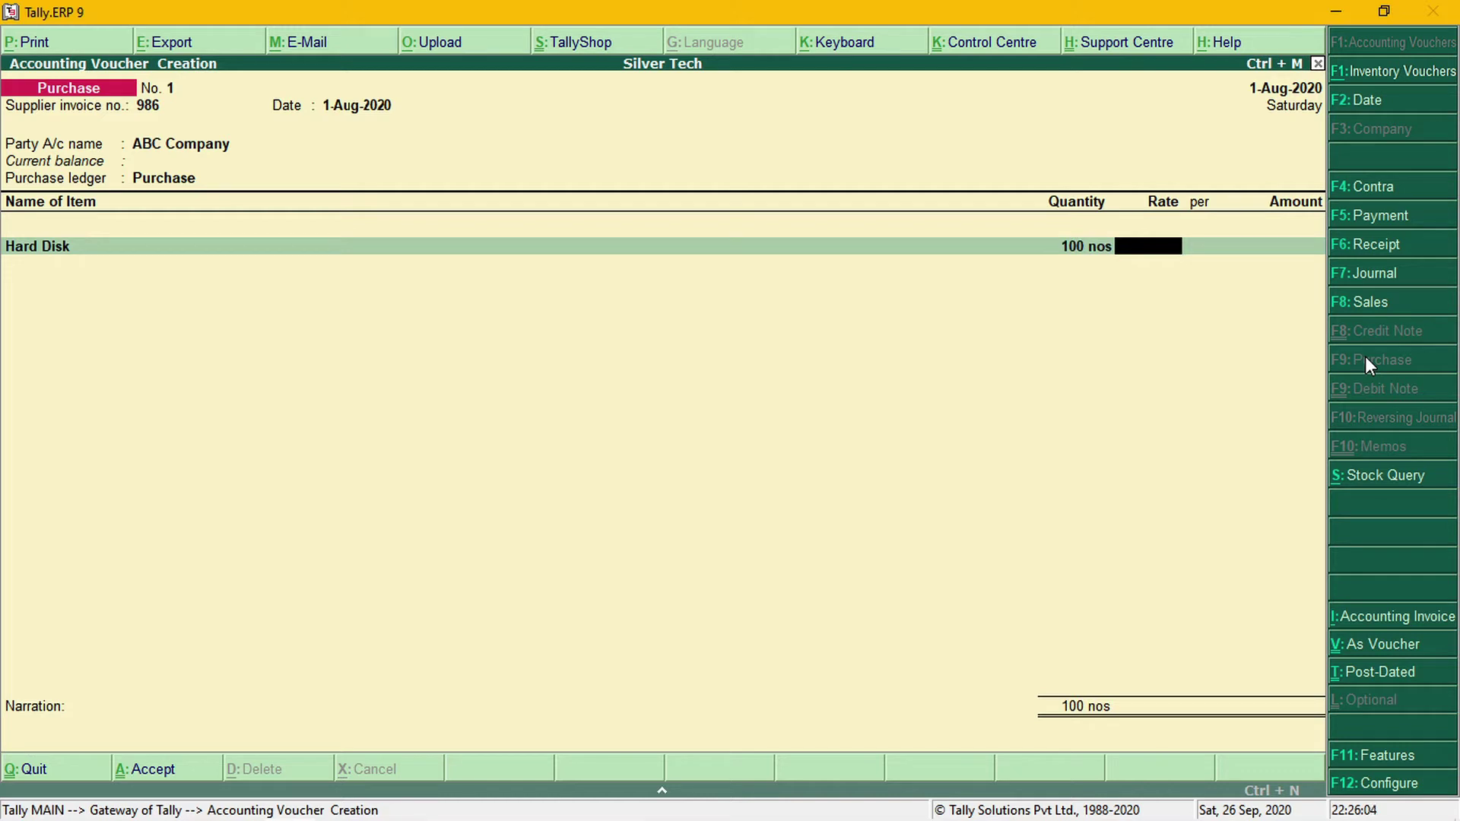
{"action": "type", "text": "5,00"}
{"action": "type", "text": "000"}
{"action": "key", "text": "Return"}
{"action": "key", "text": "Return"}
{"action": "key", "text": "Return"}
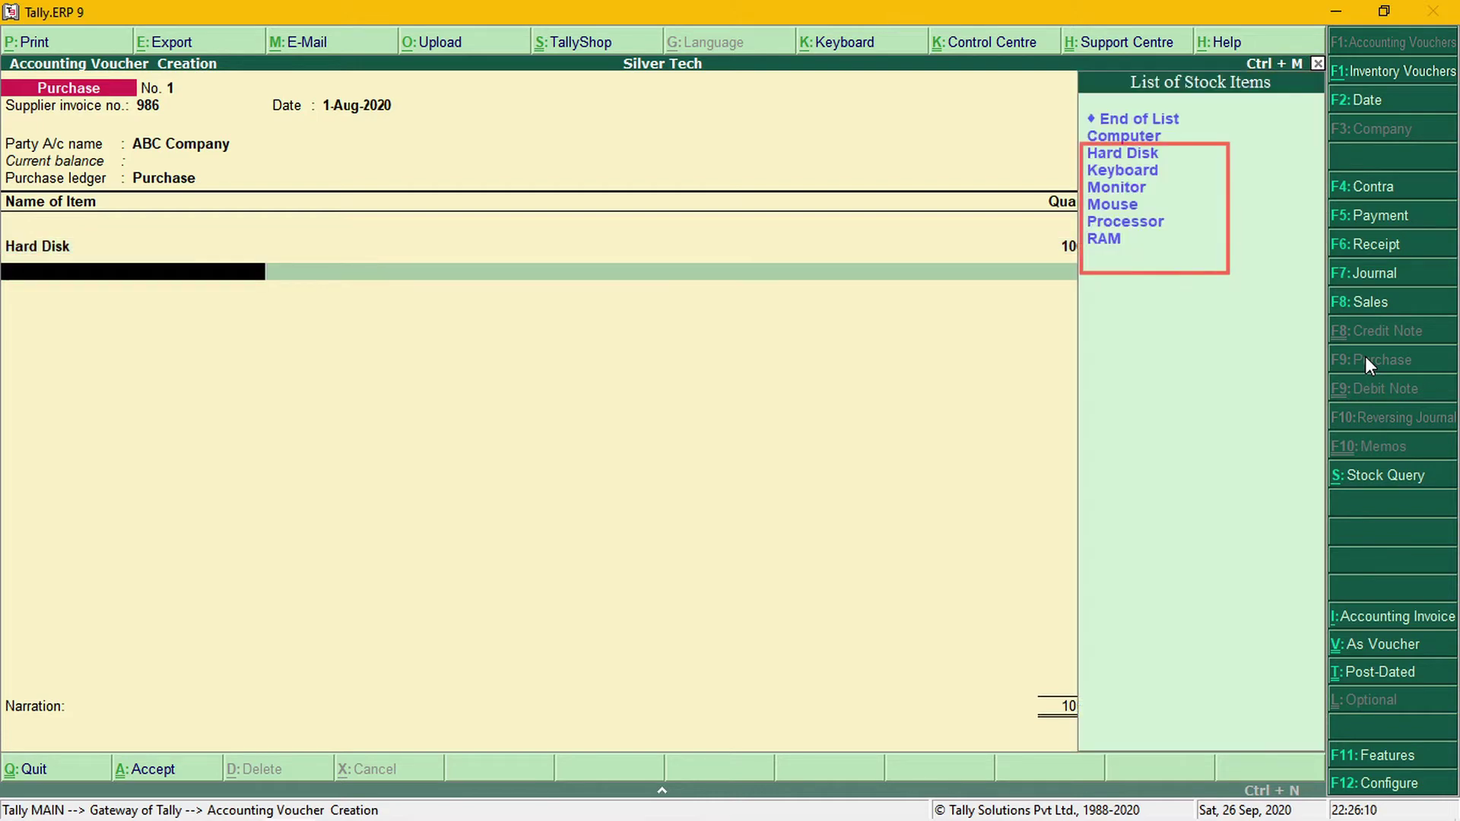
Add the stock item Keyboard to the voucher with a quantity of 100 nos at a rate of 250
{"action": "key", "text": "Down"}
{"action": "key", "text": "Down"}
{"action": "key", "text": "Down"}
{"action": "key", "text": "Return"}
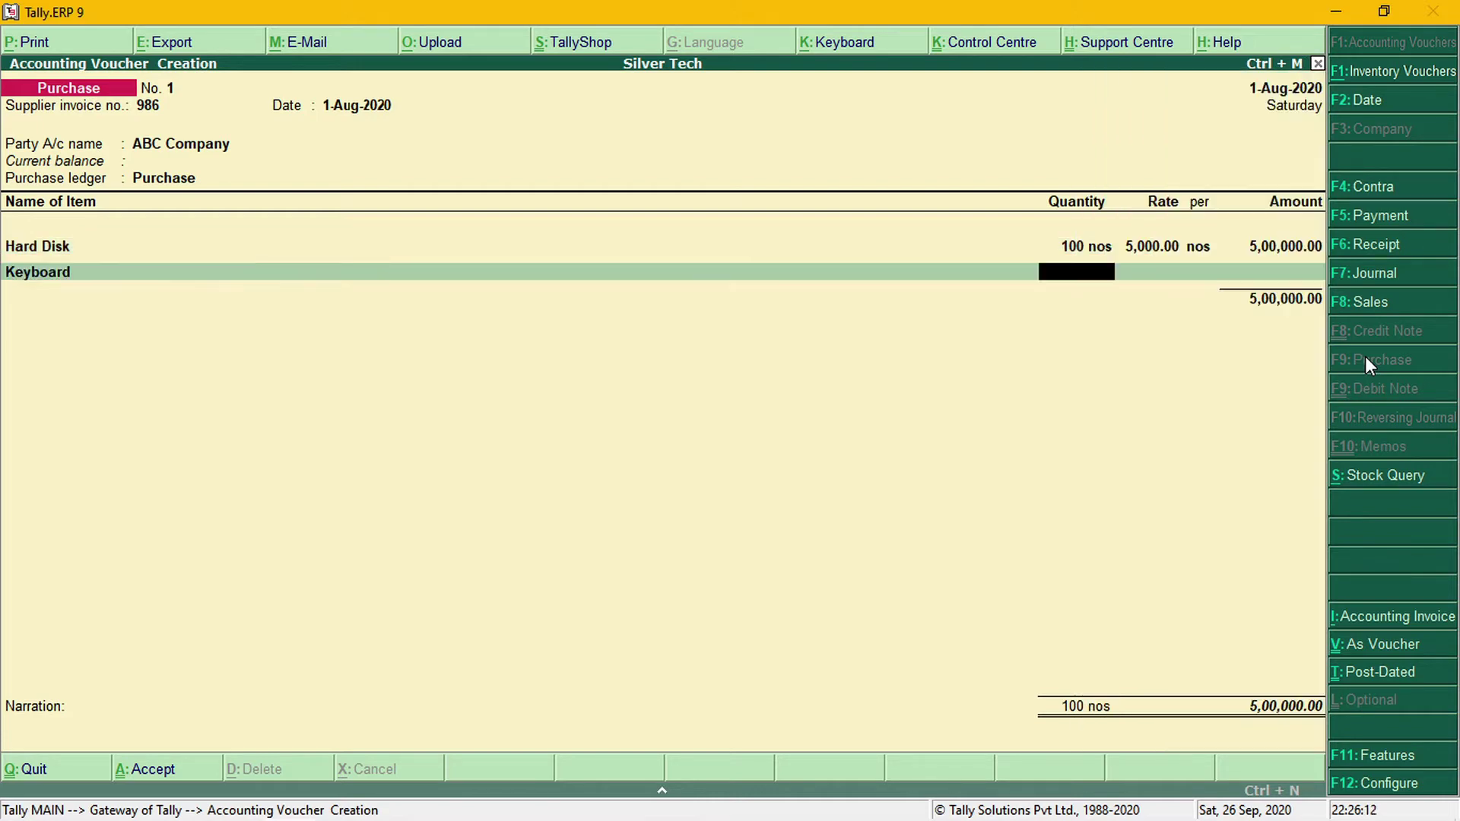
{"action": "type", "text": "100"}
{"action": "key", "text": "Return"}
{"action": "type", "text": "250"}
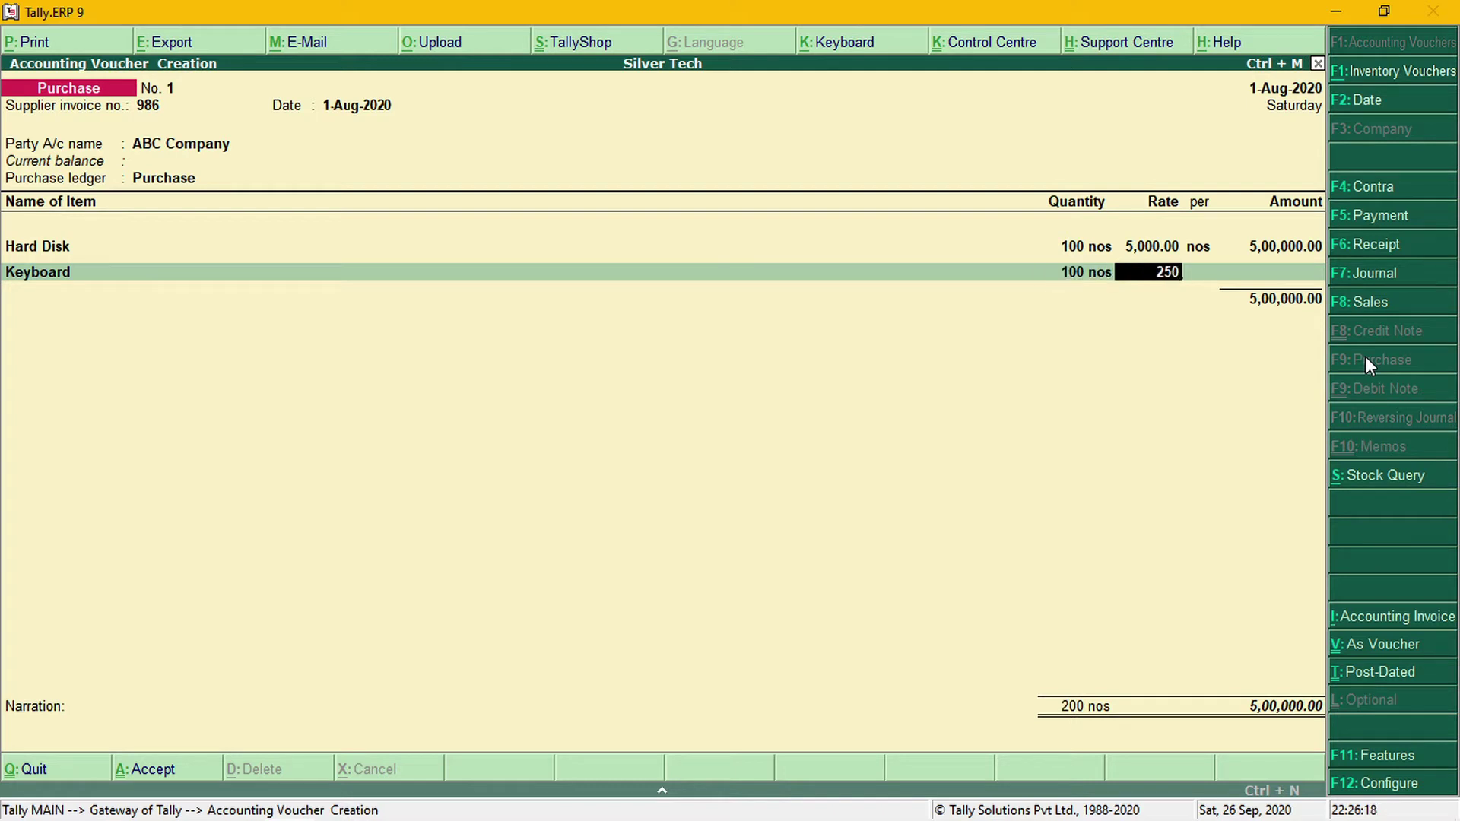
{"action": "key", "text": "Return"}
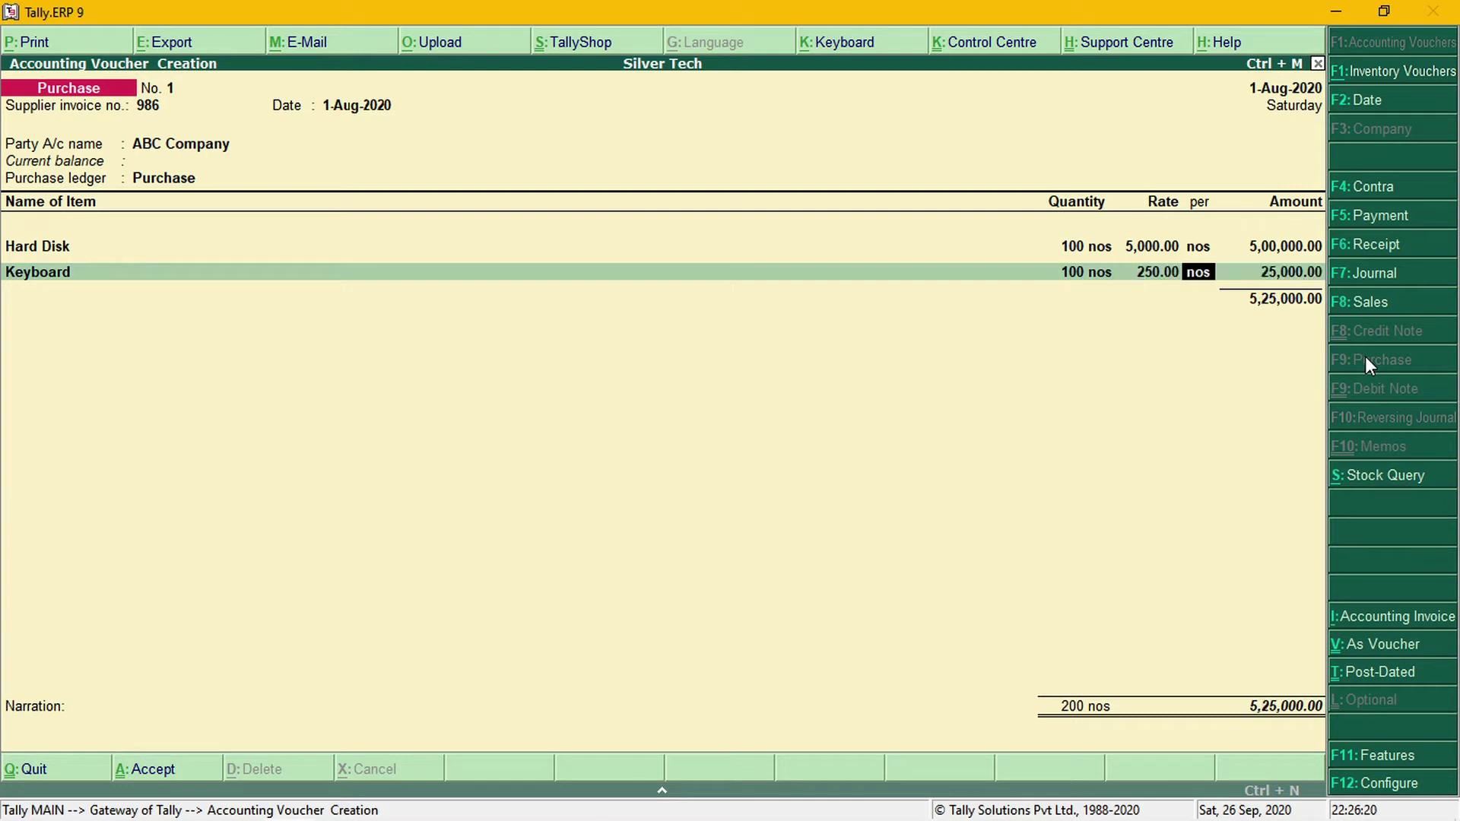
{"action": "key", "text": "Return"}
{"action": "key", "text": "Return"}
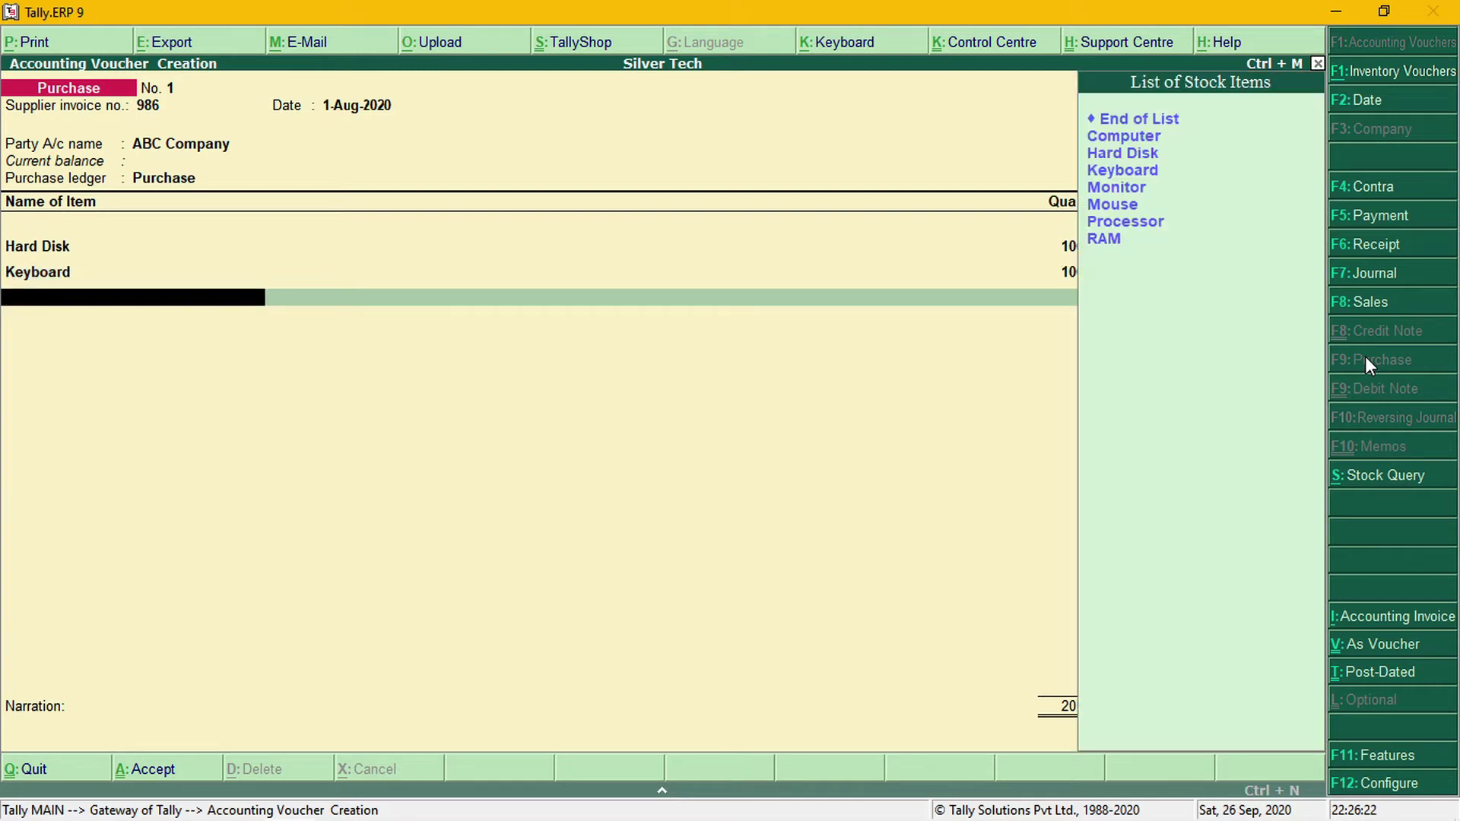
Add the stock item Monitor to the voucher with a quantity of 100 nos at a rate of 4,000
{"action": "key", "text": "Down"}
{"action": "key", "text": "Down"}
{"action": "key", "text": "Down"}
{"action": "key", "text": "Down"}
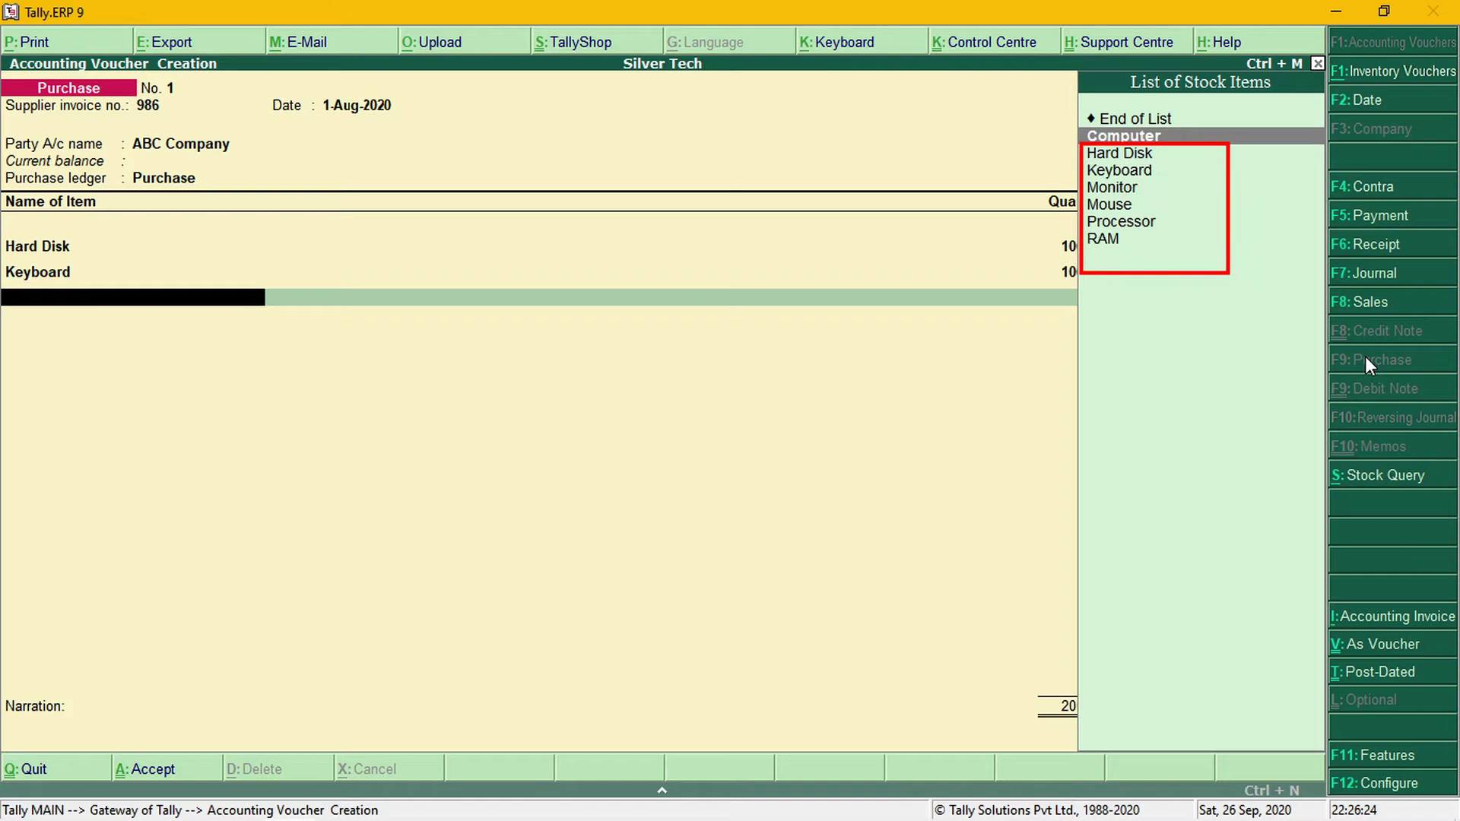
{"action": "key", "text": "Return"}
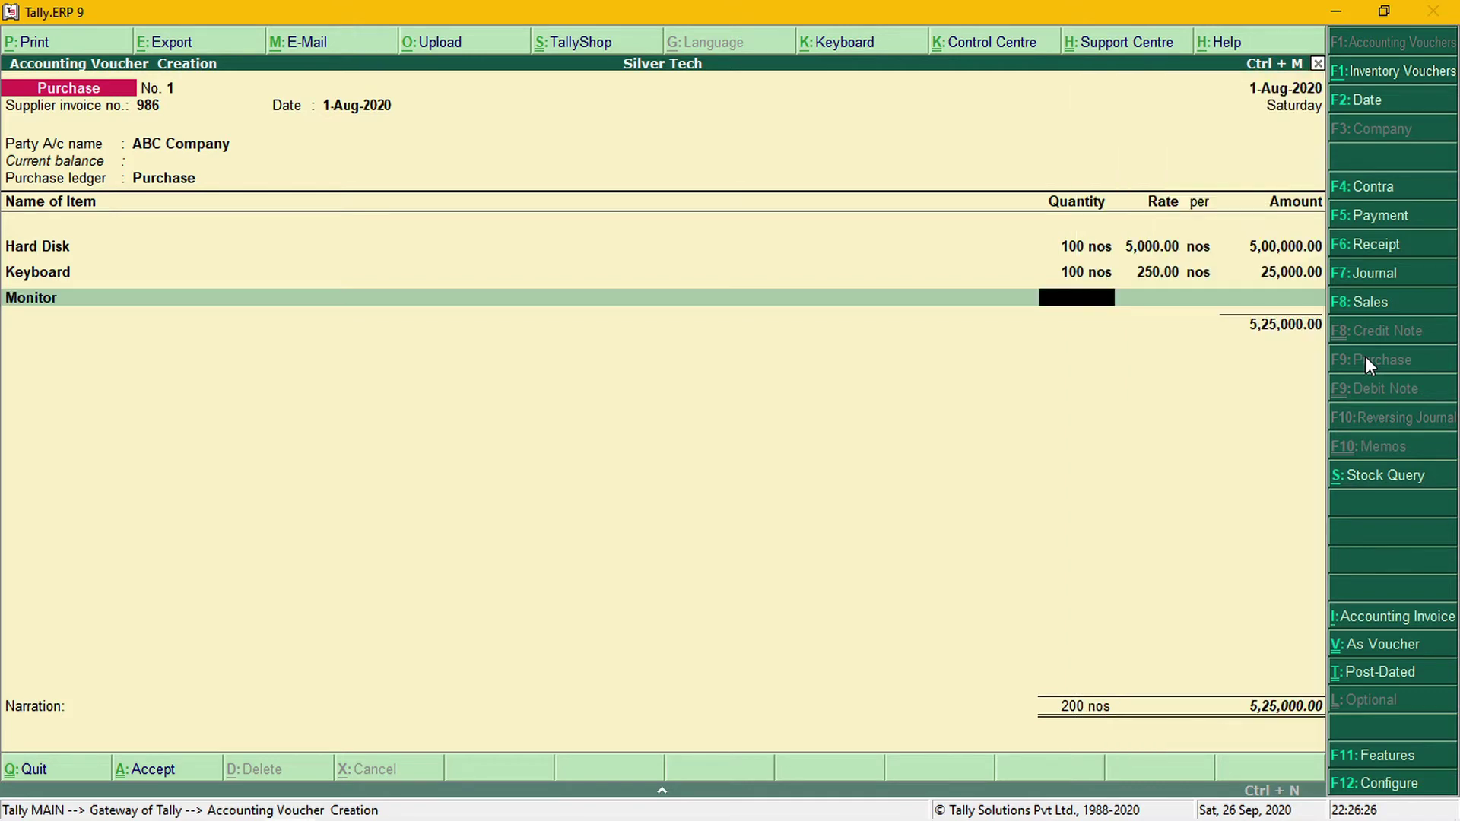
{"action": "type", "text": "1000"}
{"action": "key", "text": "BackSpace"}
{"action": "key", "text": "Return"}
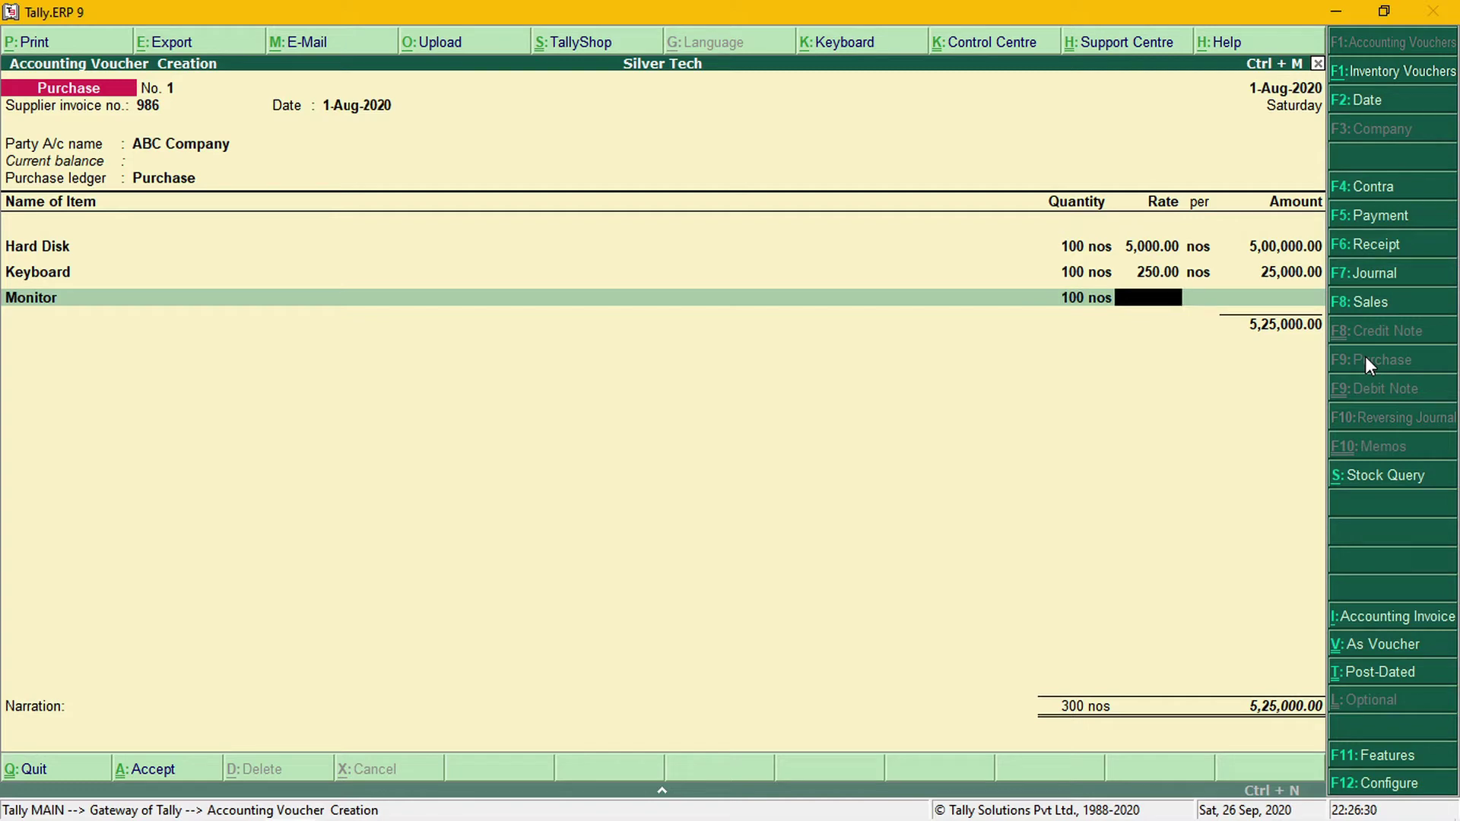
{"action": "type", "text": "4000"}
{"action": "key", "text": "Return"}
{"action": "key", "text": "Return"}
{"action": "key", "text": "Return"}
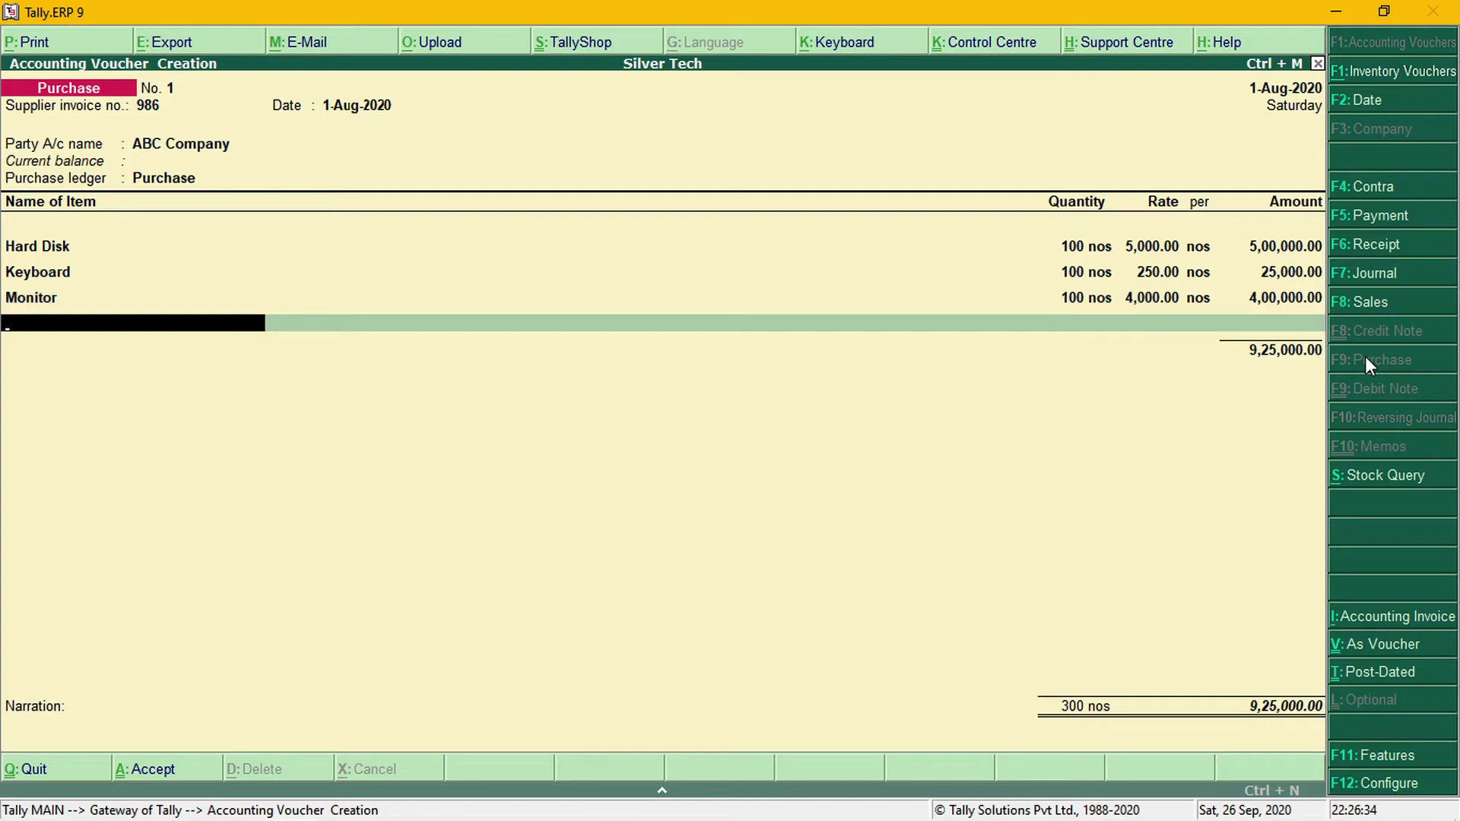
Add the stock item Mouse to the voucher with a quantity of 100 nos at a rate of 150
{"action": "key", "text": "Down"}
{"action": "key", "text": "Down"}
{"action": "key", "text": "Down"}
{"action": "key", "text": "Down"}
{"action": "key", "text": "Down"}
{"action": "key", "text": "Return"}
{"action": "type", "text": "100"}
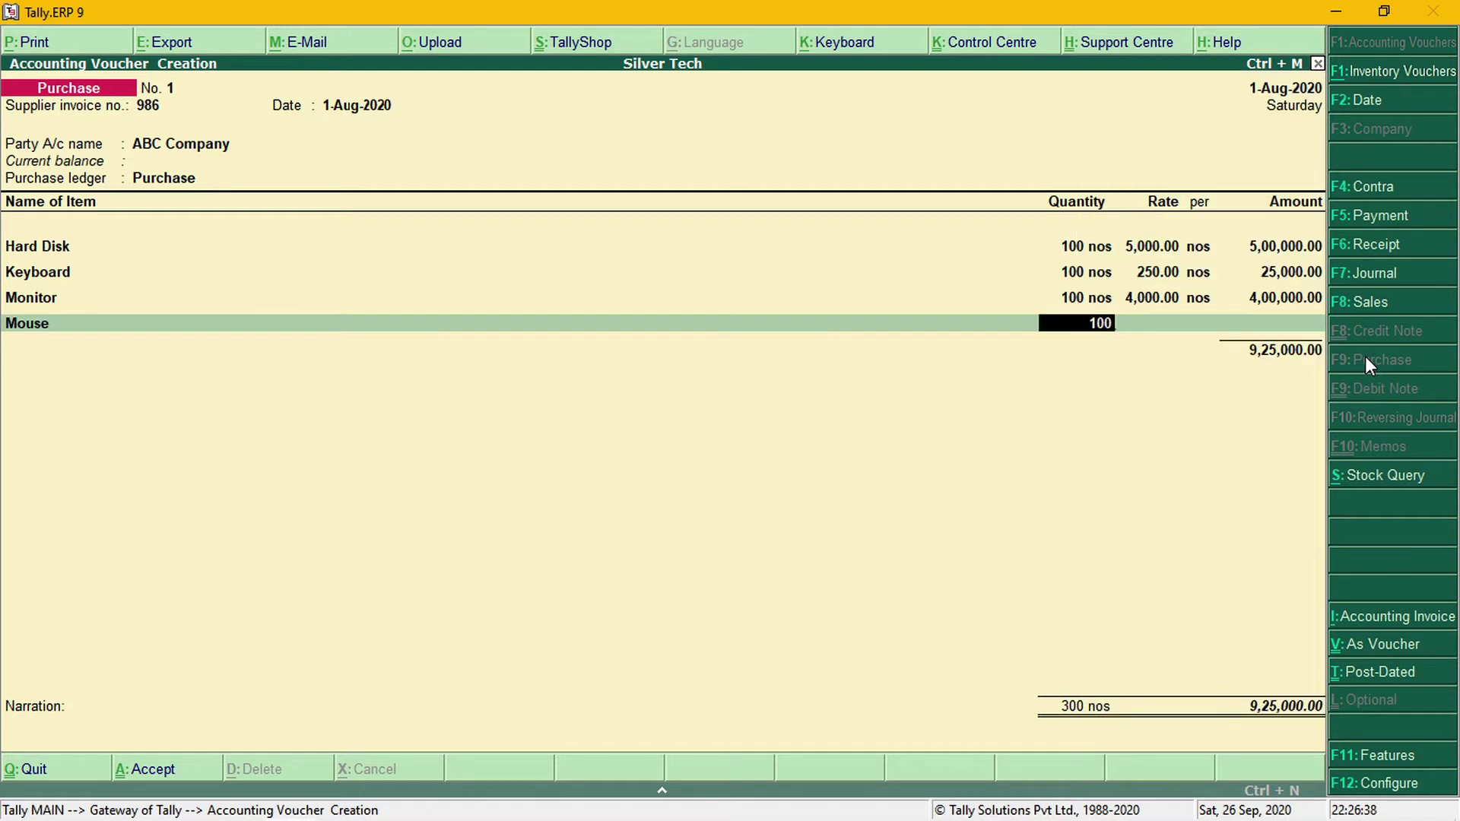
{"action": "key", "text": "Return"}
{"action": "type", "text": "150"}
{"action": "key", "text": "Return"}
{"action": "key", "text": "Return"}
{"action": "key", "text": "Return"}
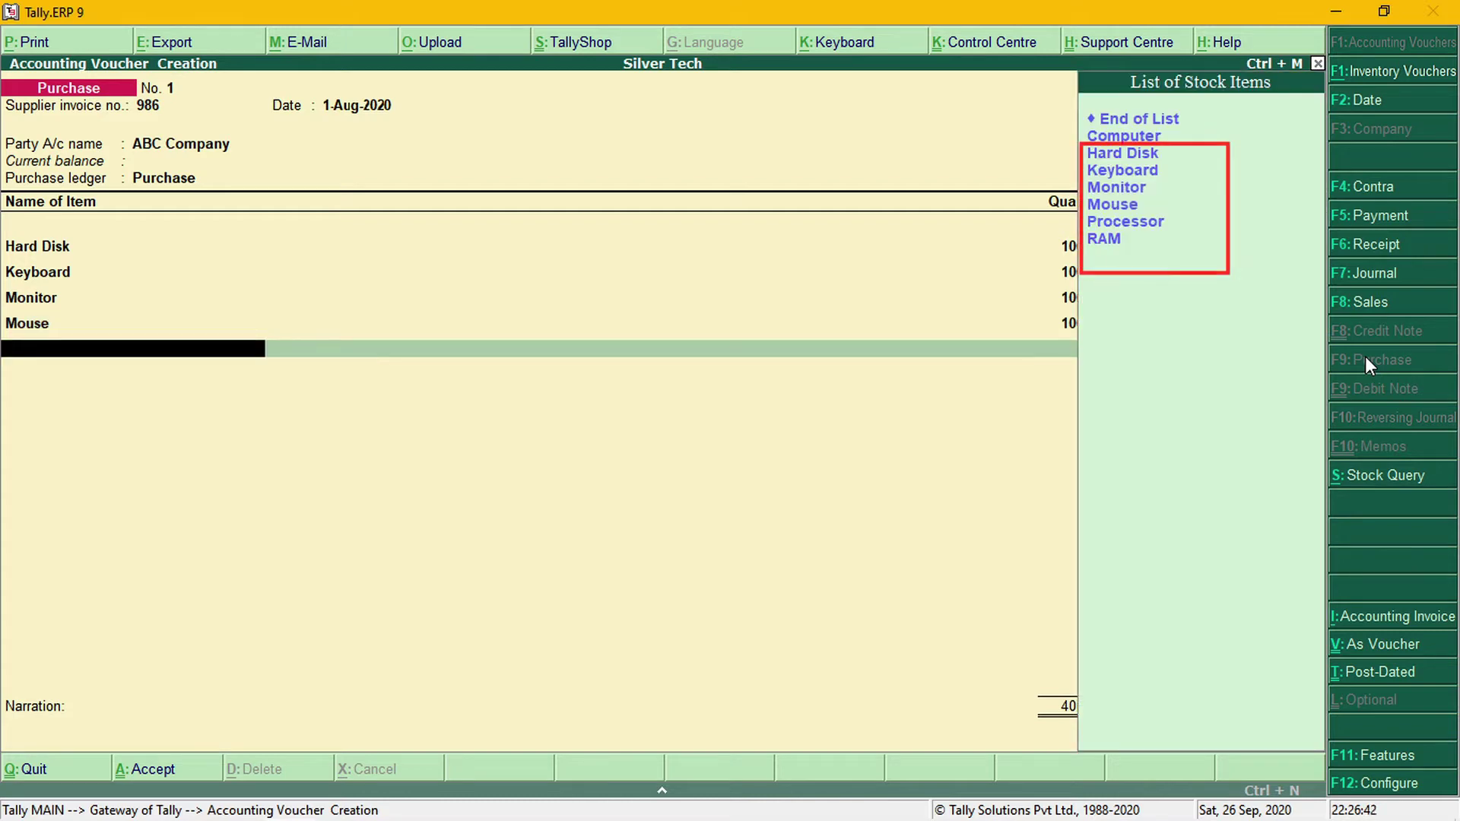
Add the stock item Processor to the voucher with a quantity of 100 nos at a rate of 6,000
{"action": "key", "text": "Down"}
{"action": "key", "text": "Down"}
{"action": "key", "text": "Down"}
{"action": "key", "text": "Down"}
{"action": "key", "text": "Down"}
{"action": "key", "text": "Down"}
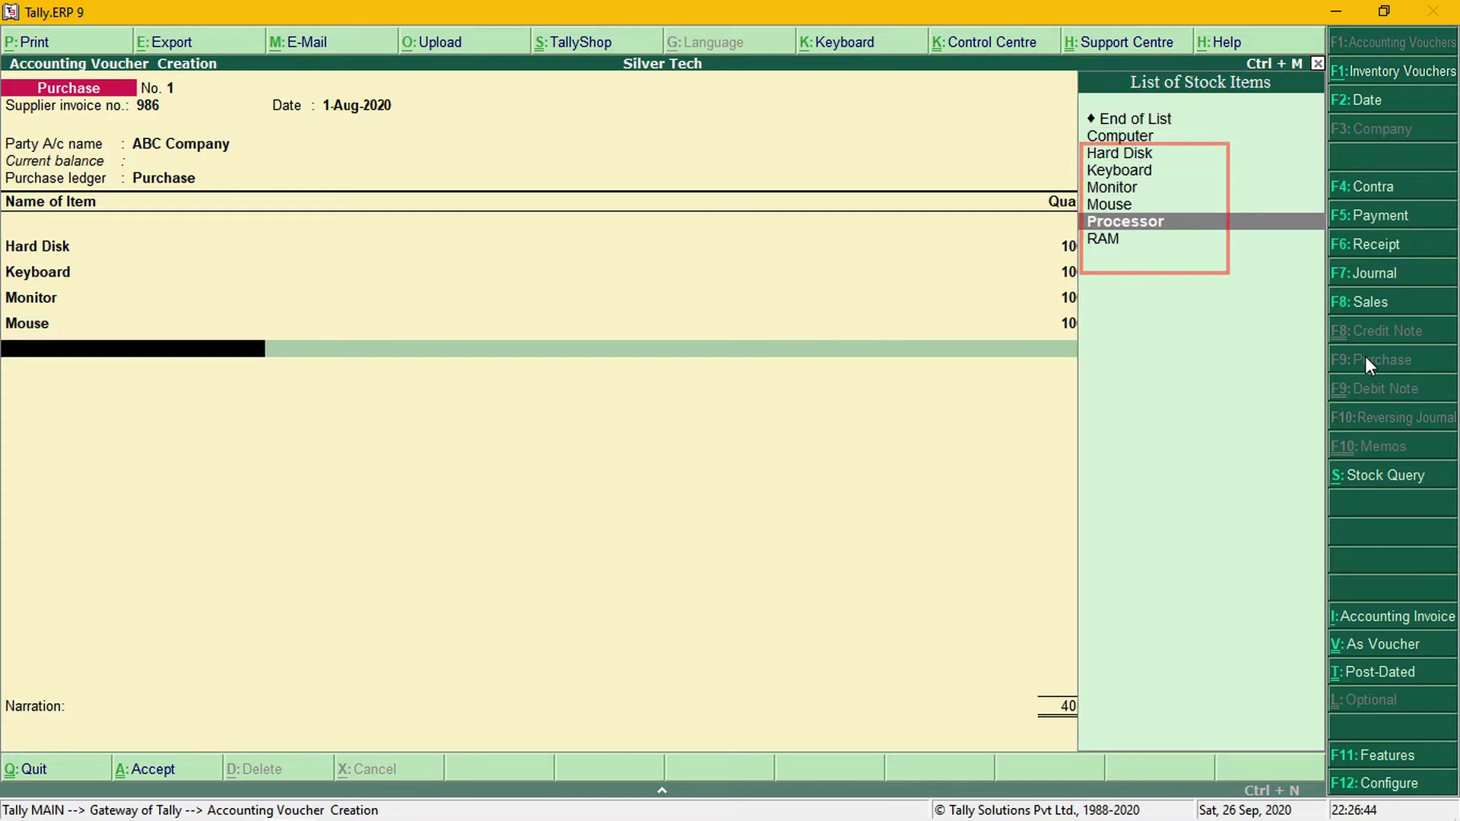
{"action": "key", "text": "Return"}
{"action": "type", "text": "100"}
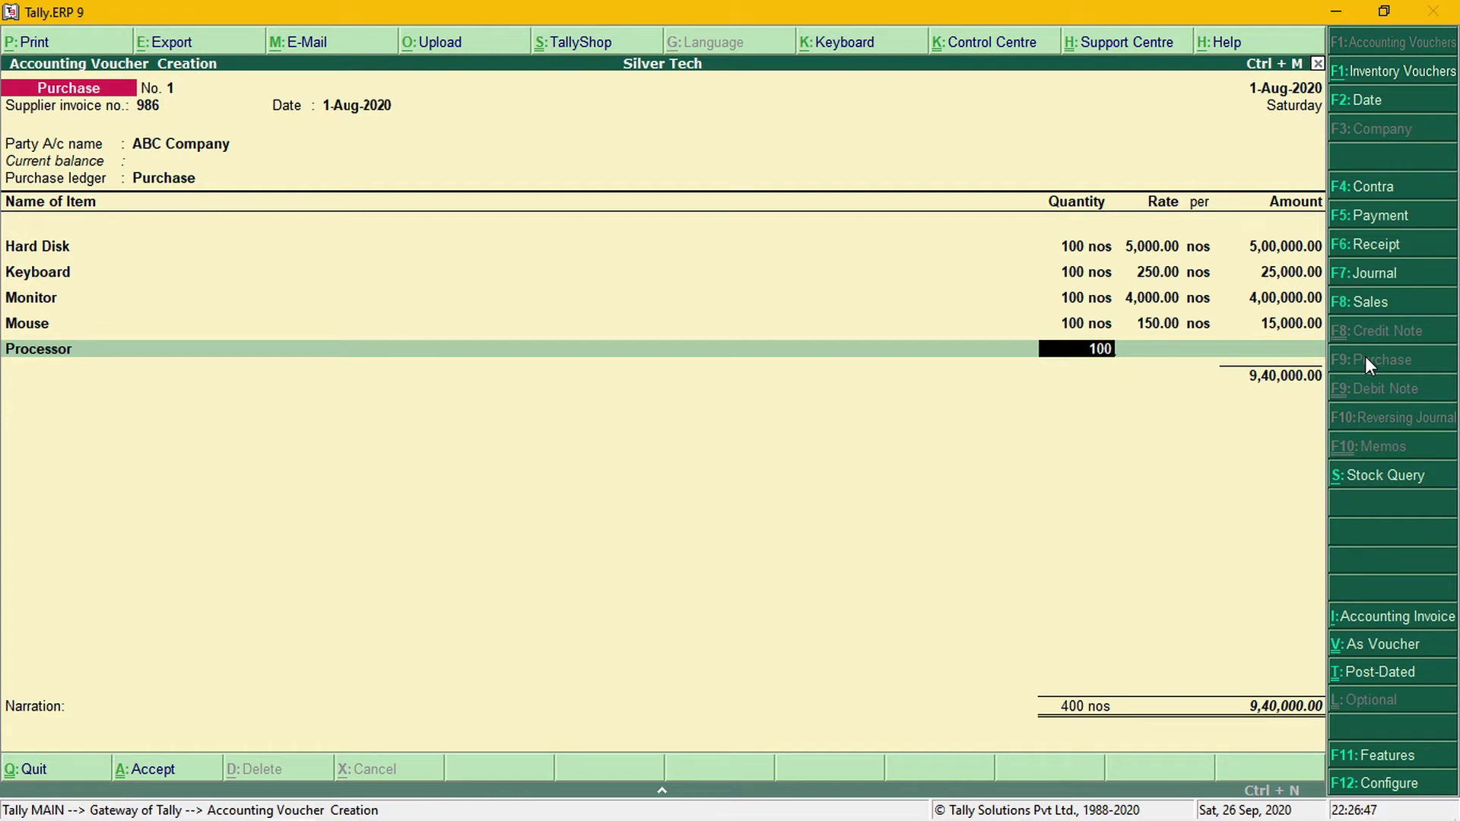
{"action": "key", "text": "Return"}
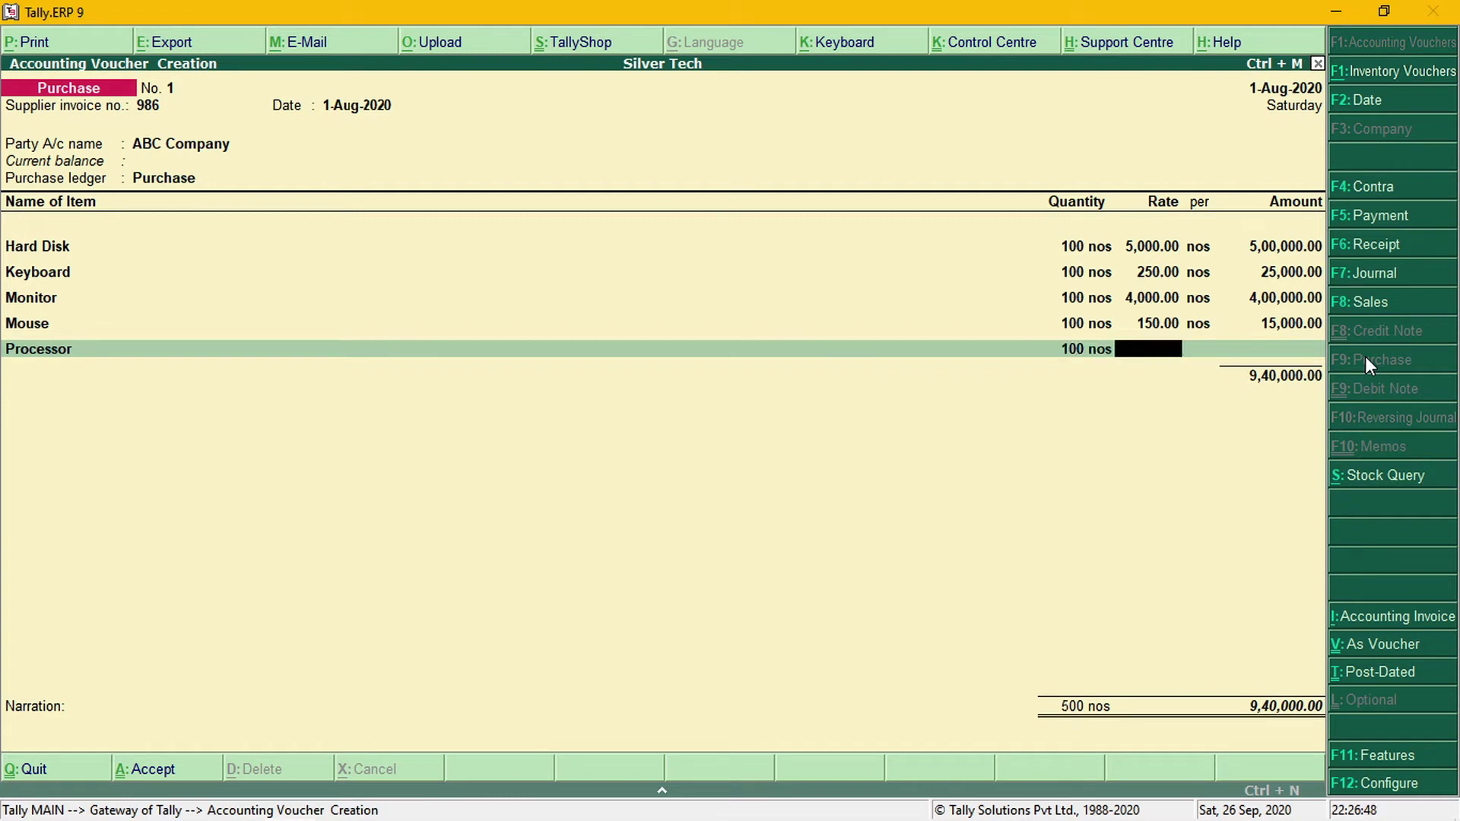
{"action": "type", "text": "6000"}
{"action": "key", "text": "Return"}
{"action": "key", "text": "Return"}
{"action": "key", "text": "Return"}
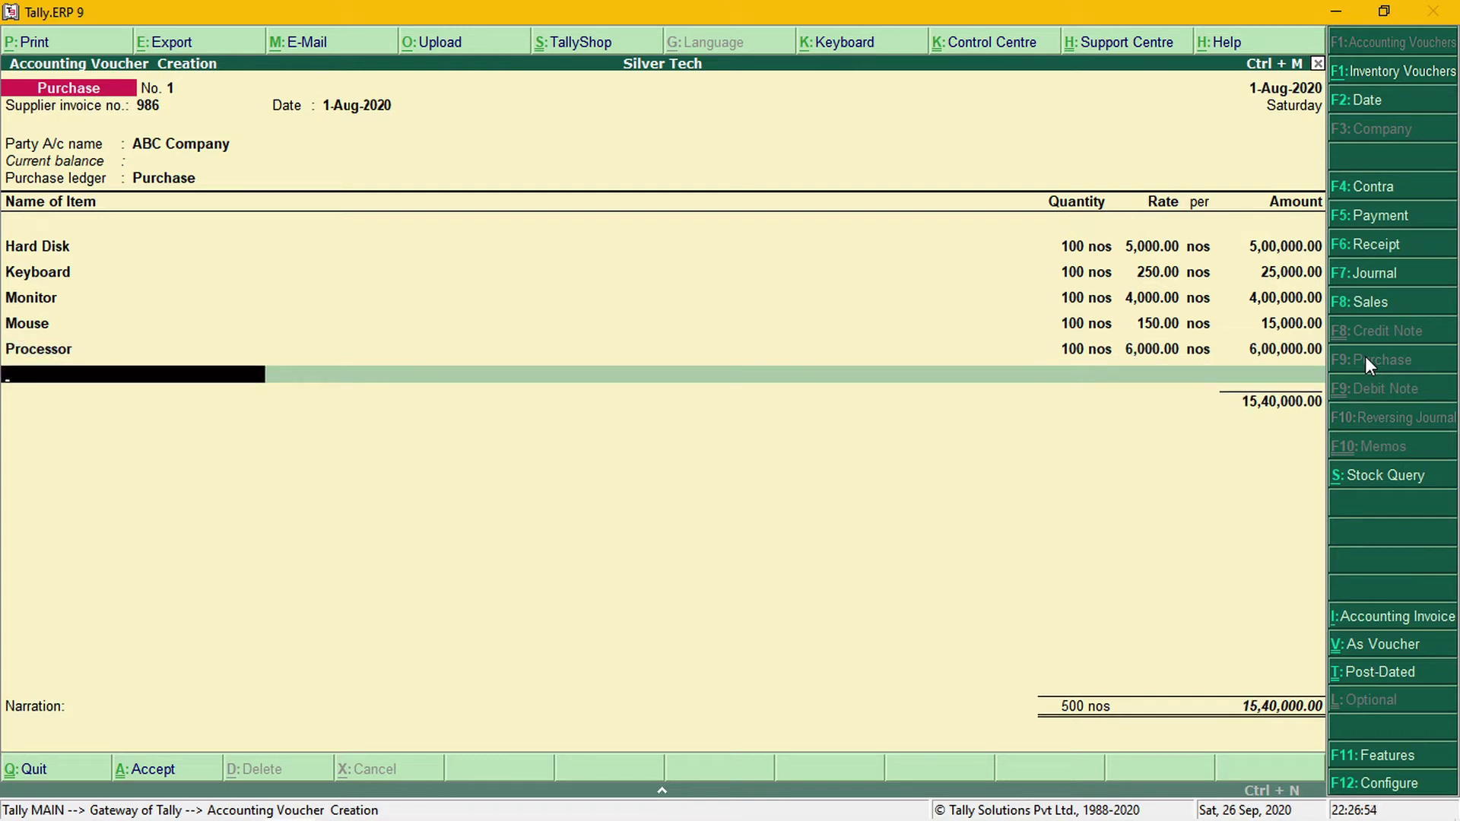
Add the stock item RAM to the voucher with a quantity of 100 nos at a rate of 1,000
{"action": "key", "text": "Down"}
{"action": "key", "text": "Down"}
{"action": "key", "text": "Down"}
{"action": "key", "text": "Down"}
{"action": "key", "text": "Down"}
{"action": "key", "text": "Down"}
{"action": "key", "text": "Down"}
{"action": "key", "text": "Return"}
{"action": "type", "text": "100"}
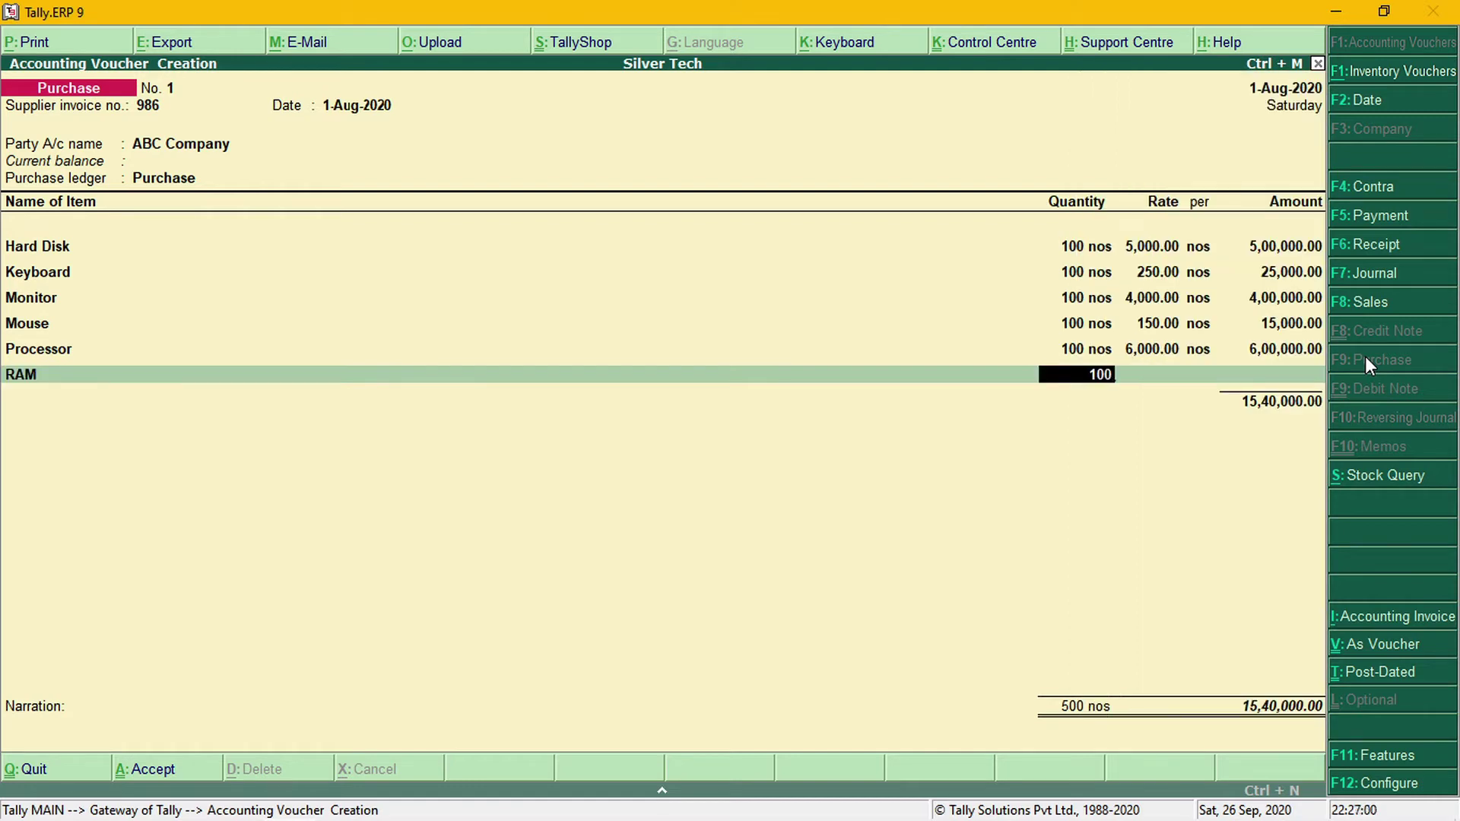
{"action": "key", "text": "Return"}
{"action": "type", "text": "1,000"}
{"action": "key", "text": "Return"}
{"action": "key", "text": "Return"}
{"action": "key", "text": "Return"}
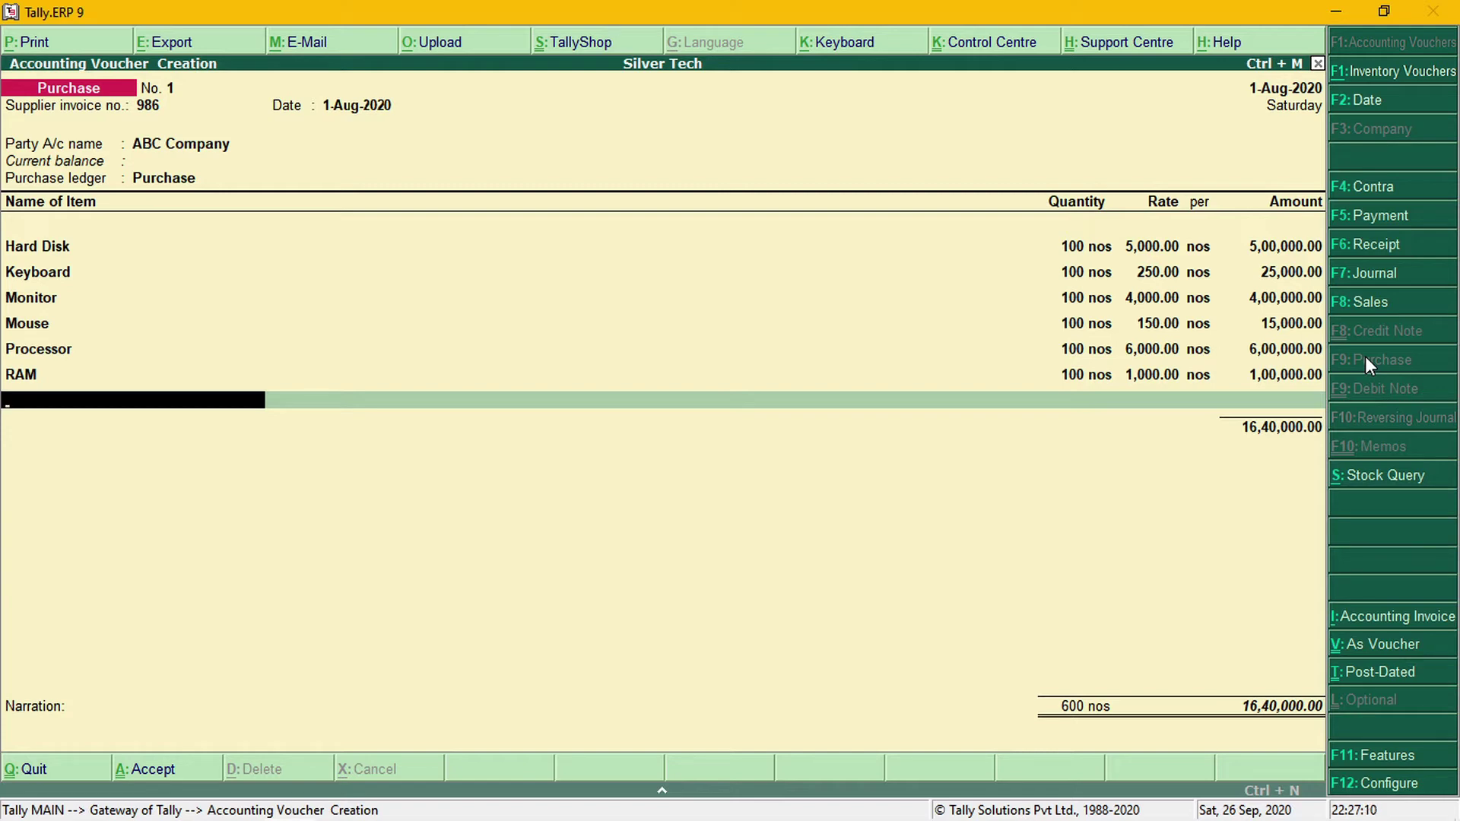
End the item list, allocate the full amount to ABC Company as a New Ref bill, and save the purchase voucher without narration
{"action": "key", "text": "Return"}
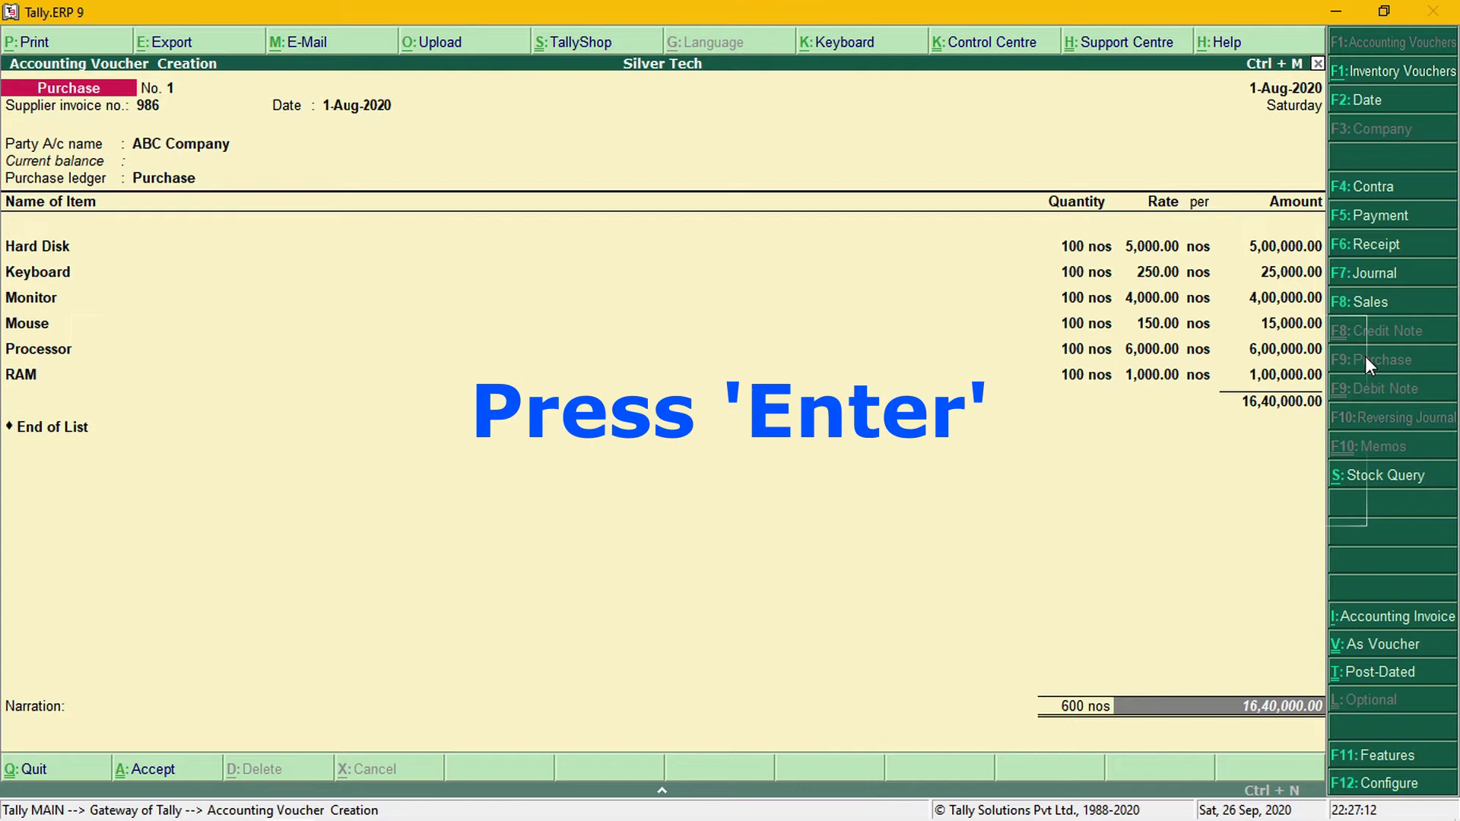
{"action": "key", "text": "Return"}
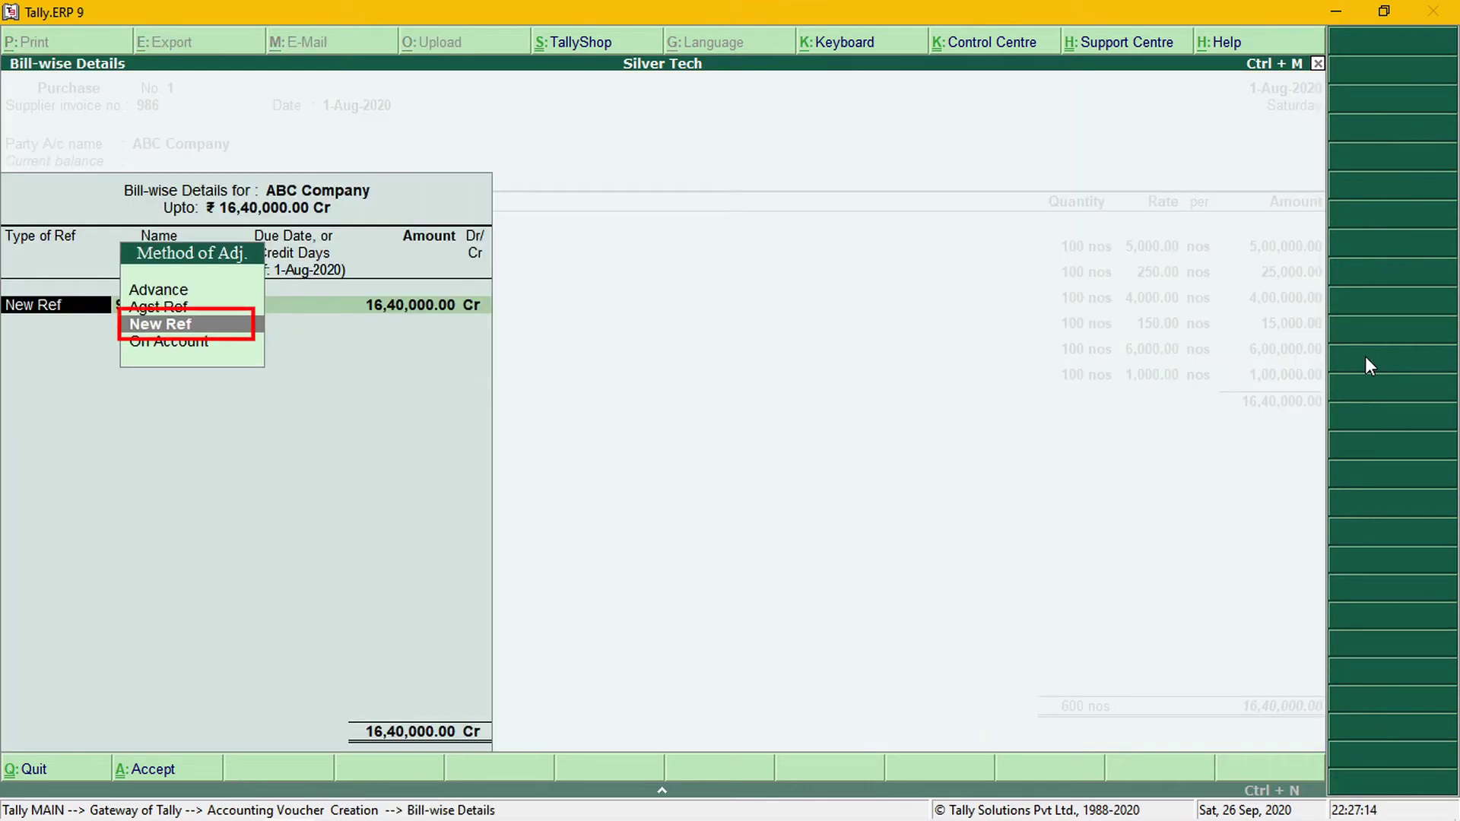
{"action": "key", "text": "Return"}
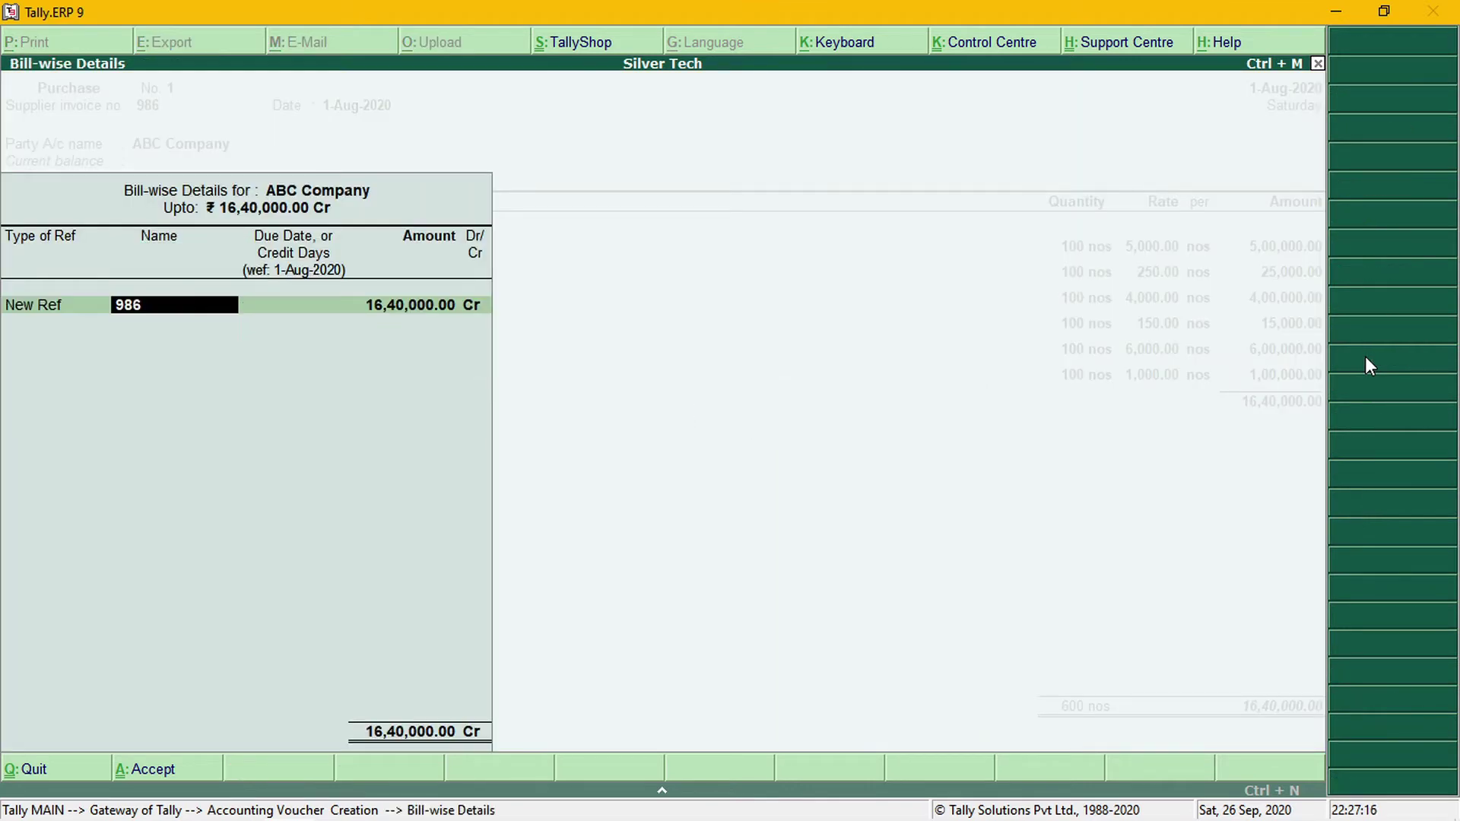
{"action": "key", "text": "Return"}
{"action": "key", "text": "Return"}
{"action": "key", "text": "Return"}
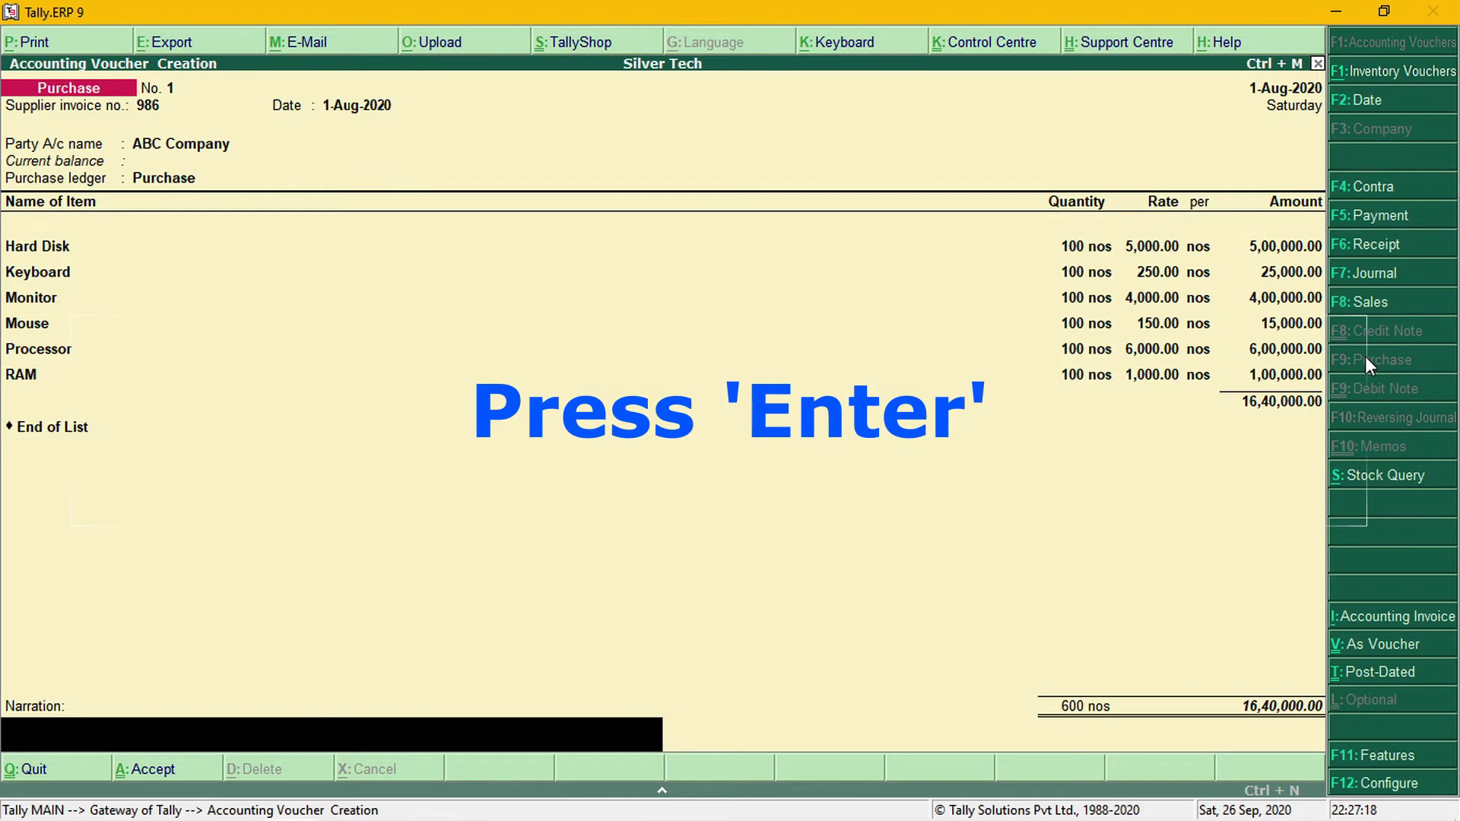
{"action": "key", "text": "Return"}
{"action": "key", "text": "Return"}
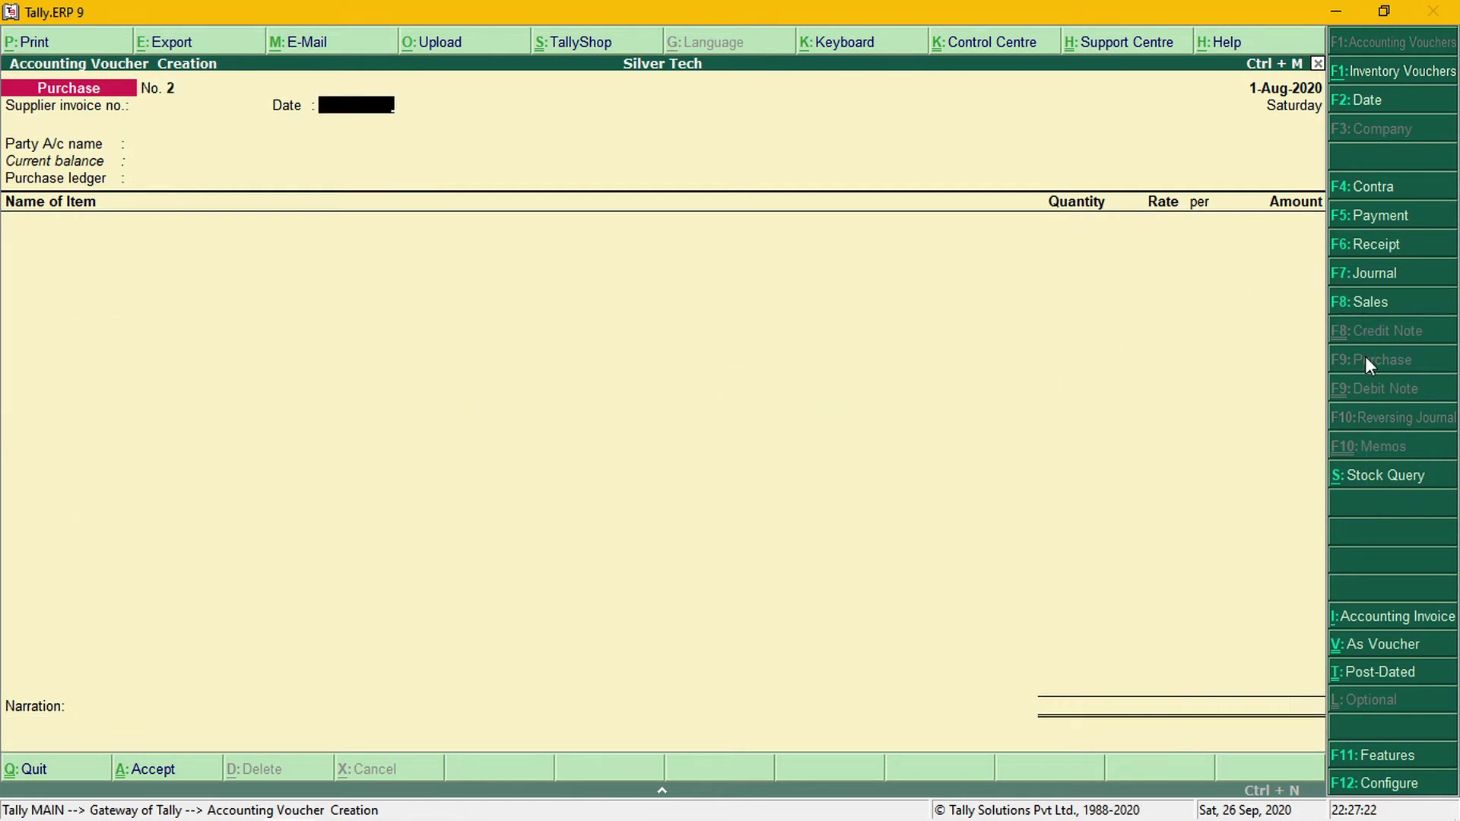
{"action": "key", "text": "Escape"}
Check the Stock Summary report, examining the quantities, rates and values of the items under Raw Materials
{"action": "key", "text": "Down"}
{"action": "key", "text": "Down"}
{"action": "key", "text": "Down"}
{"action": "key", "text": "Down"}
{"action": "key", "text": "Down"}
{"action": "key", "text": "Down"}
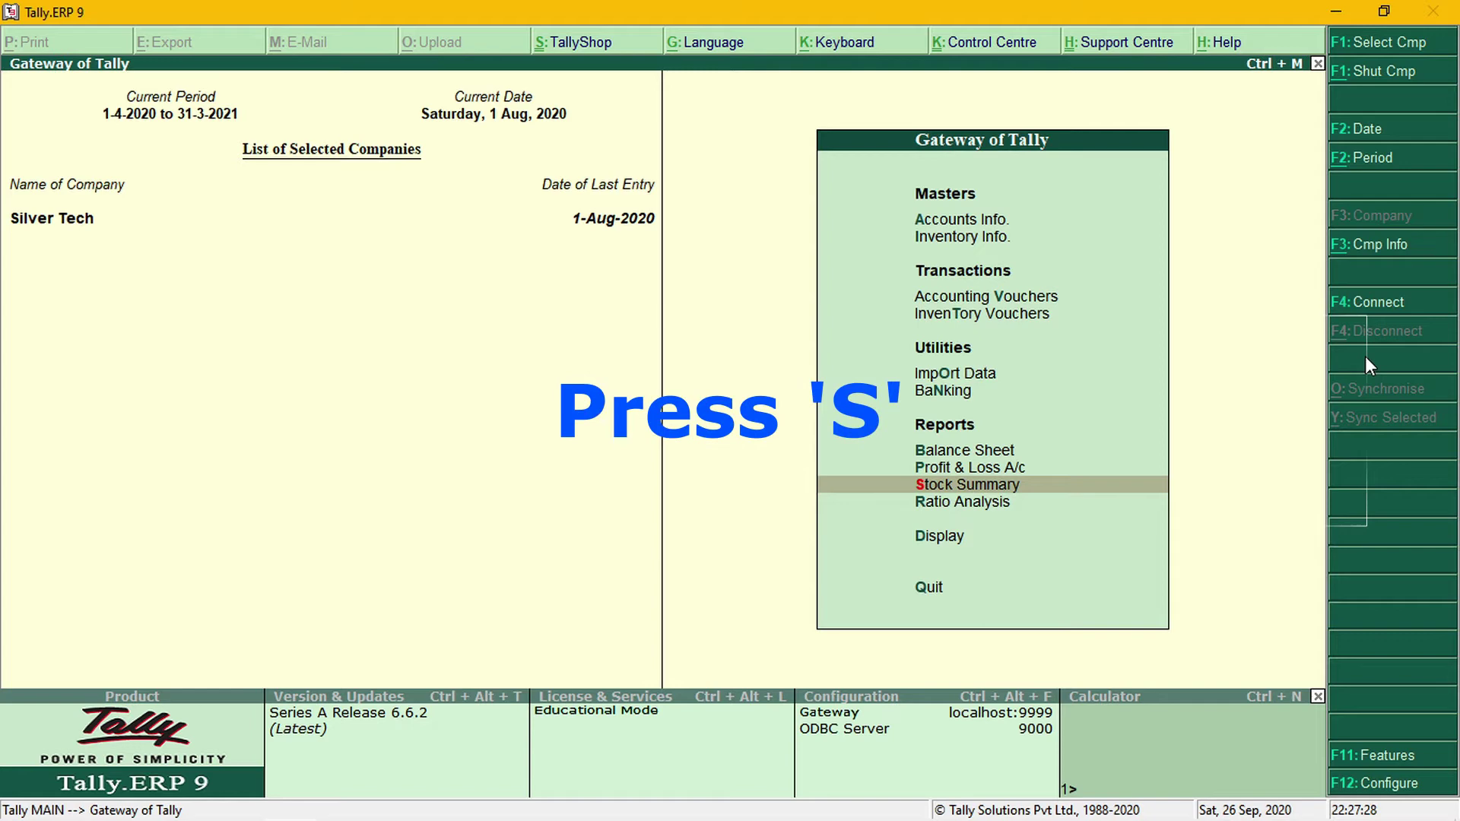
{"action": "key", "text": "s"}
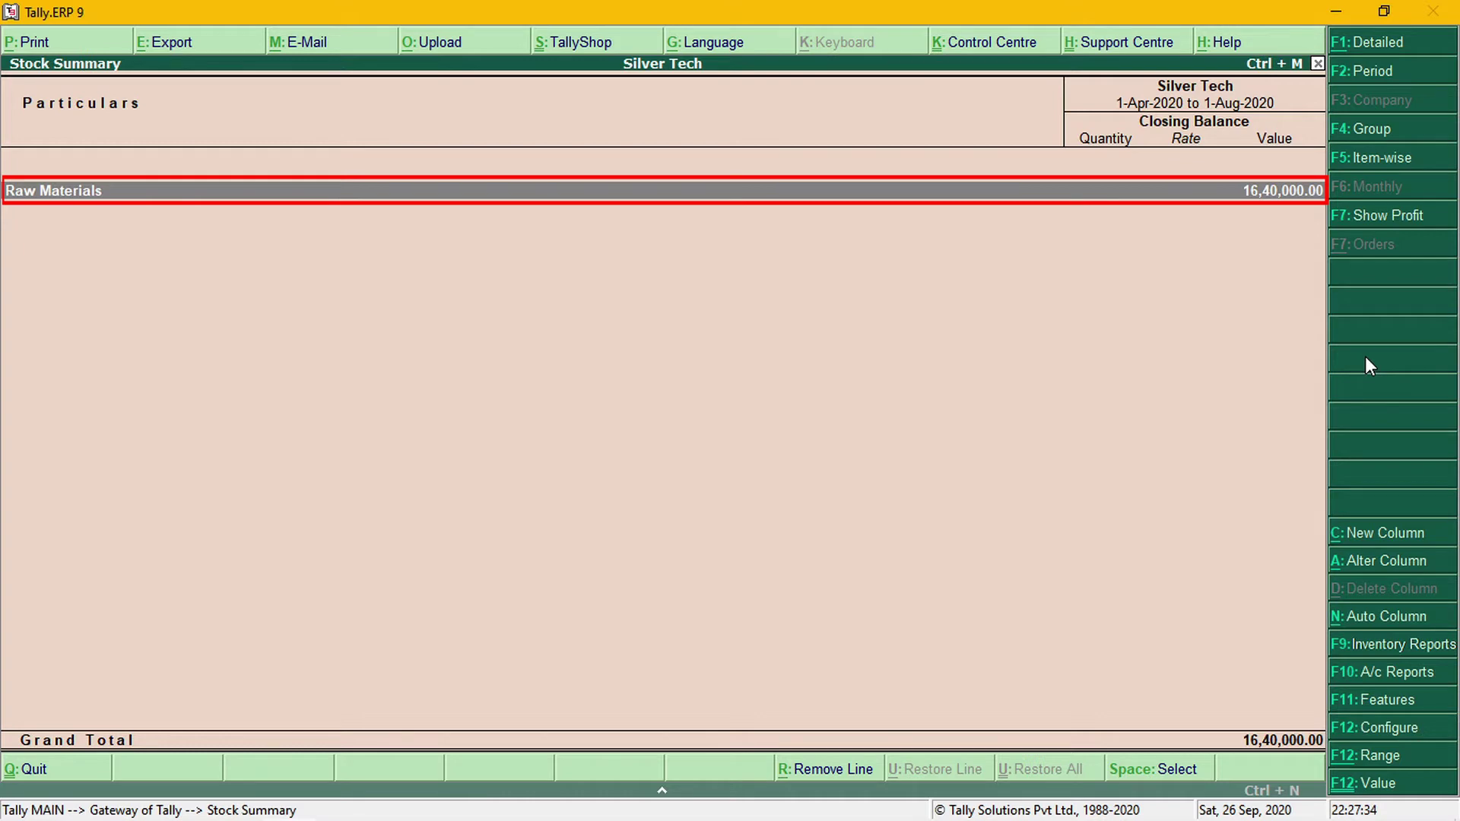
{"action": "double_click", "coordinate": [1298, 187]}
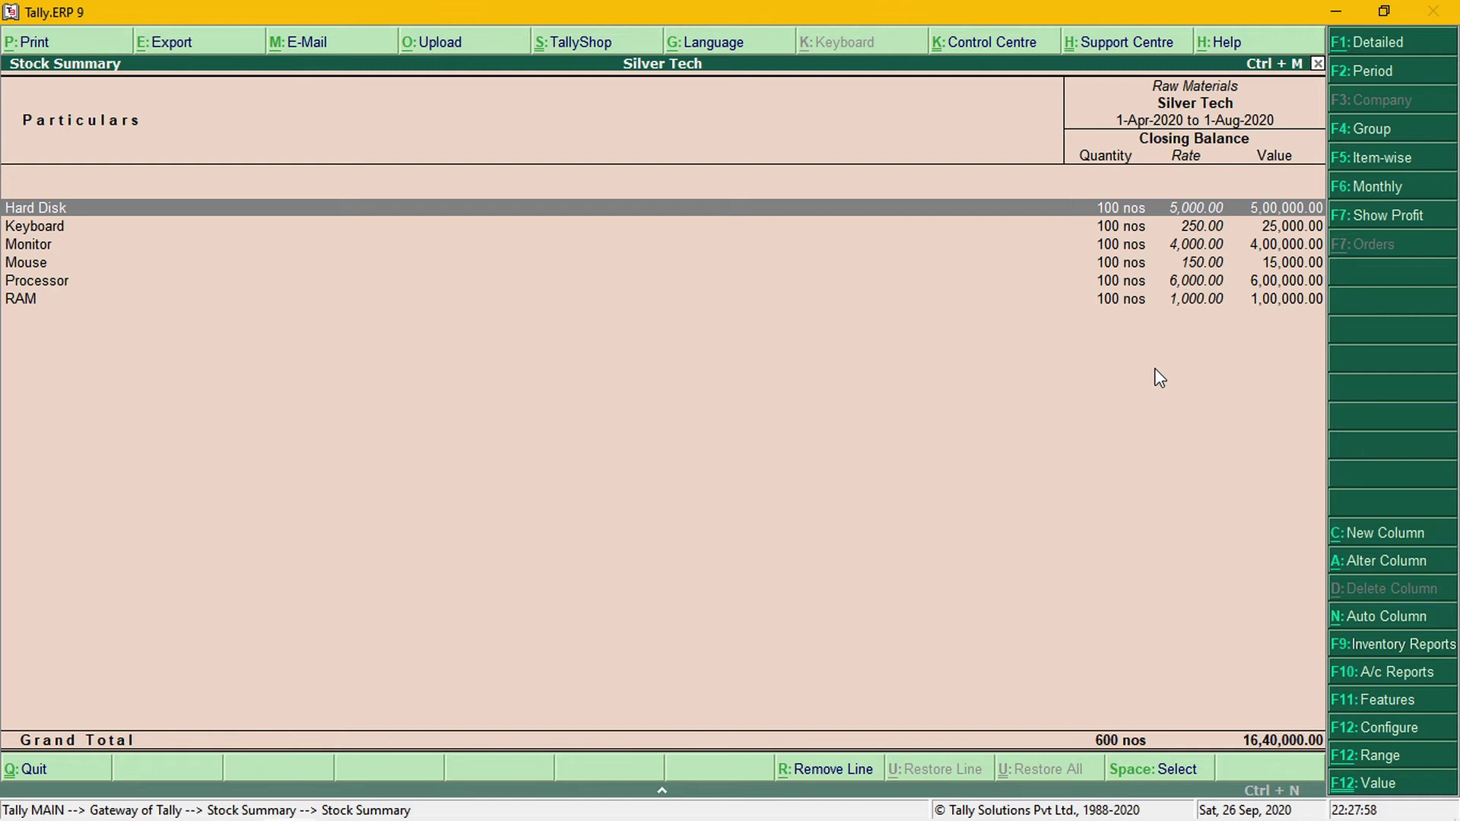
{"action": "key", "text": "Escape"}
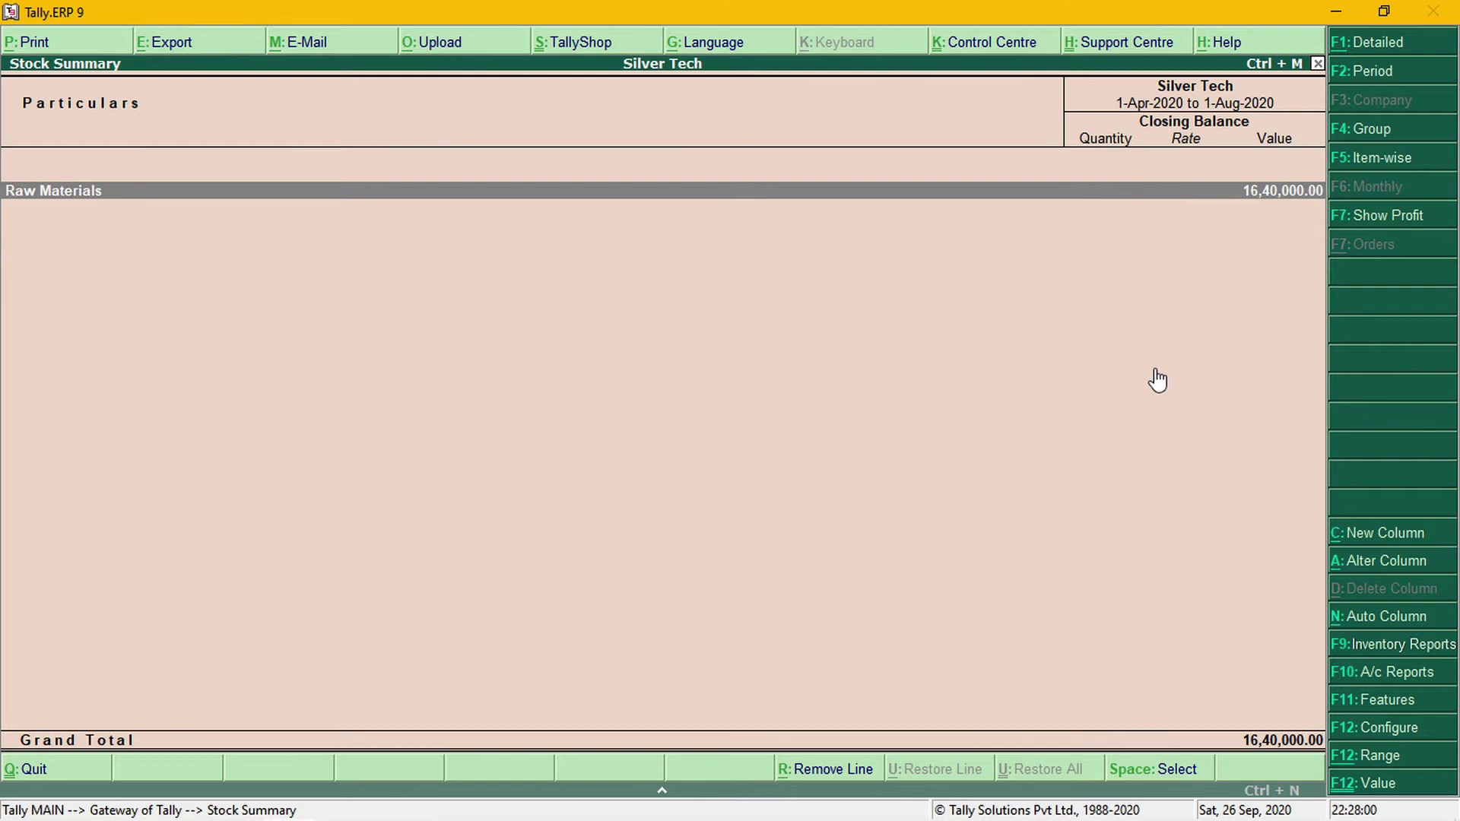
{"action": "key", "text": "Escape"}
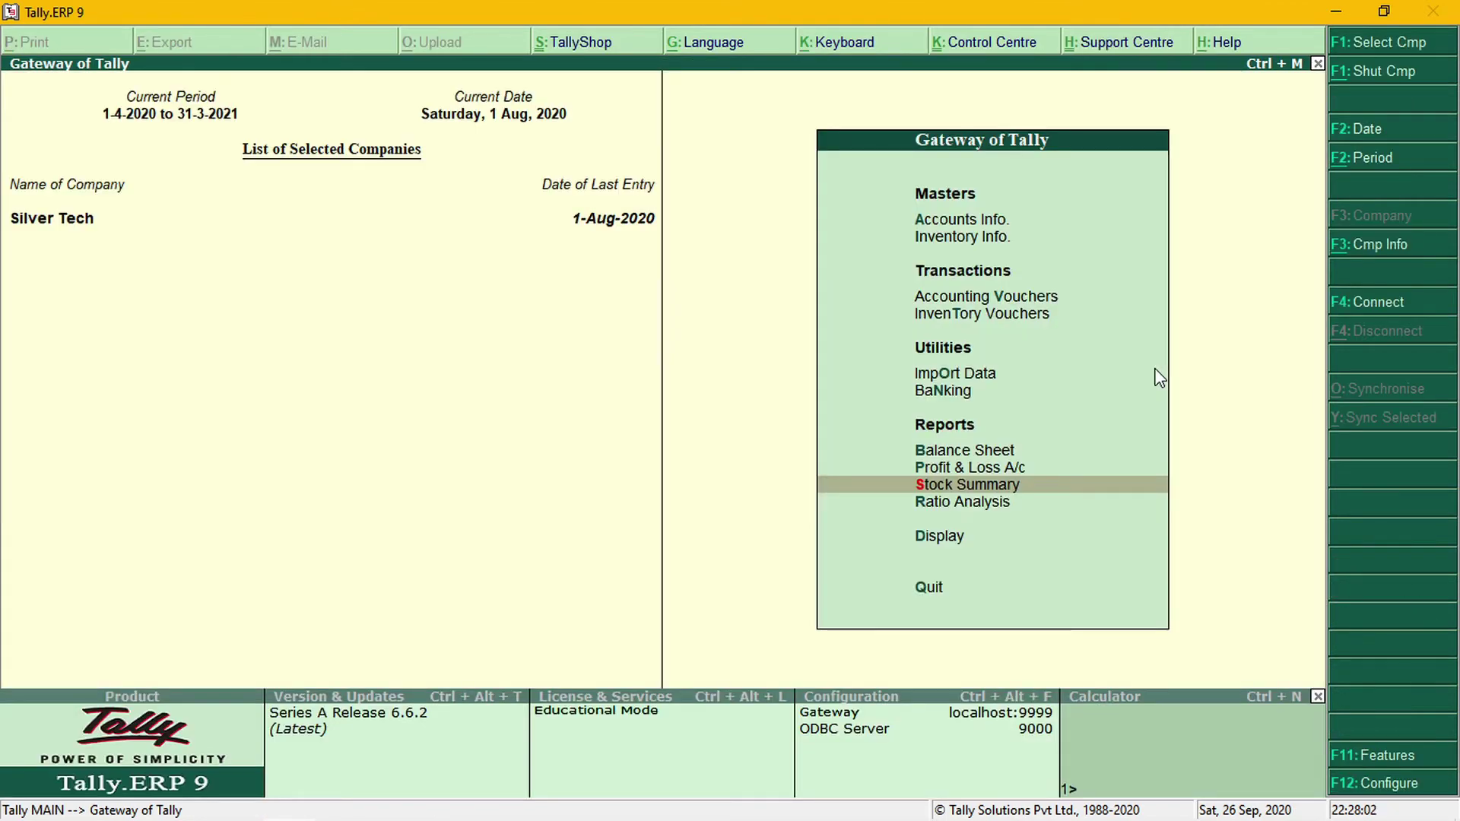
Start creating a new voucher type and name it Manufacturing Voucher, leaving the alias empty
{"action": "key", "text": "Up"}
{"action": "key", "text": "Up"}
{"action": "key", "text": "Up"}
{"action": "key", "text": "Up"}
{"action": "key", "text": "Up"}
{"action": "key", "text": "Up"}
{"action": "key", "text": "Up"}
{"action": "key", "text": "Up"}
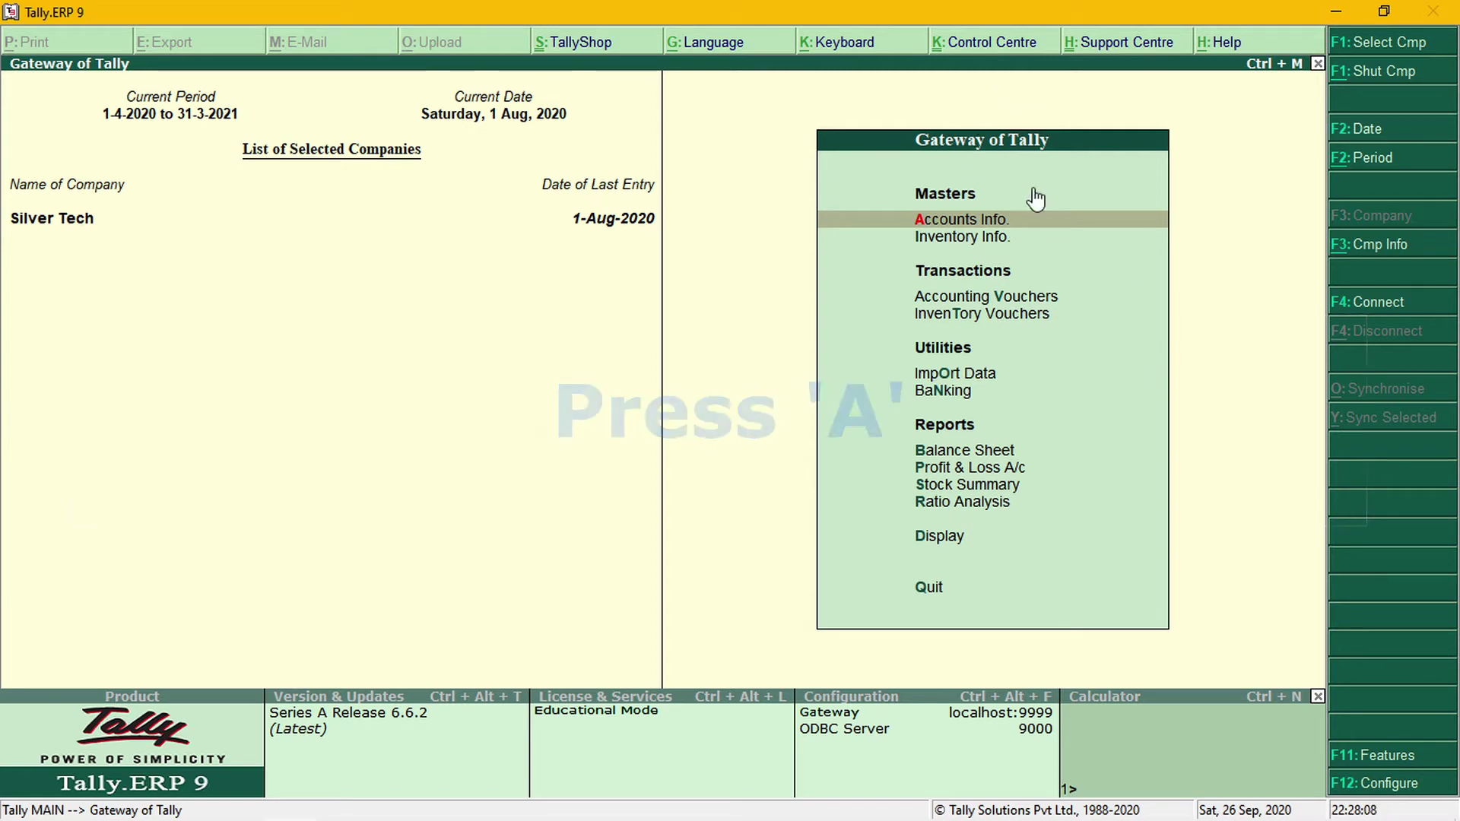
{"action": "key", "text": "a"}
{"action": "key", "text": "Down"}
{"action": "key", "text": "Down"}
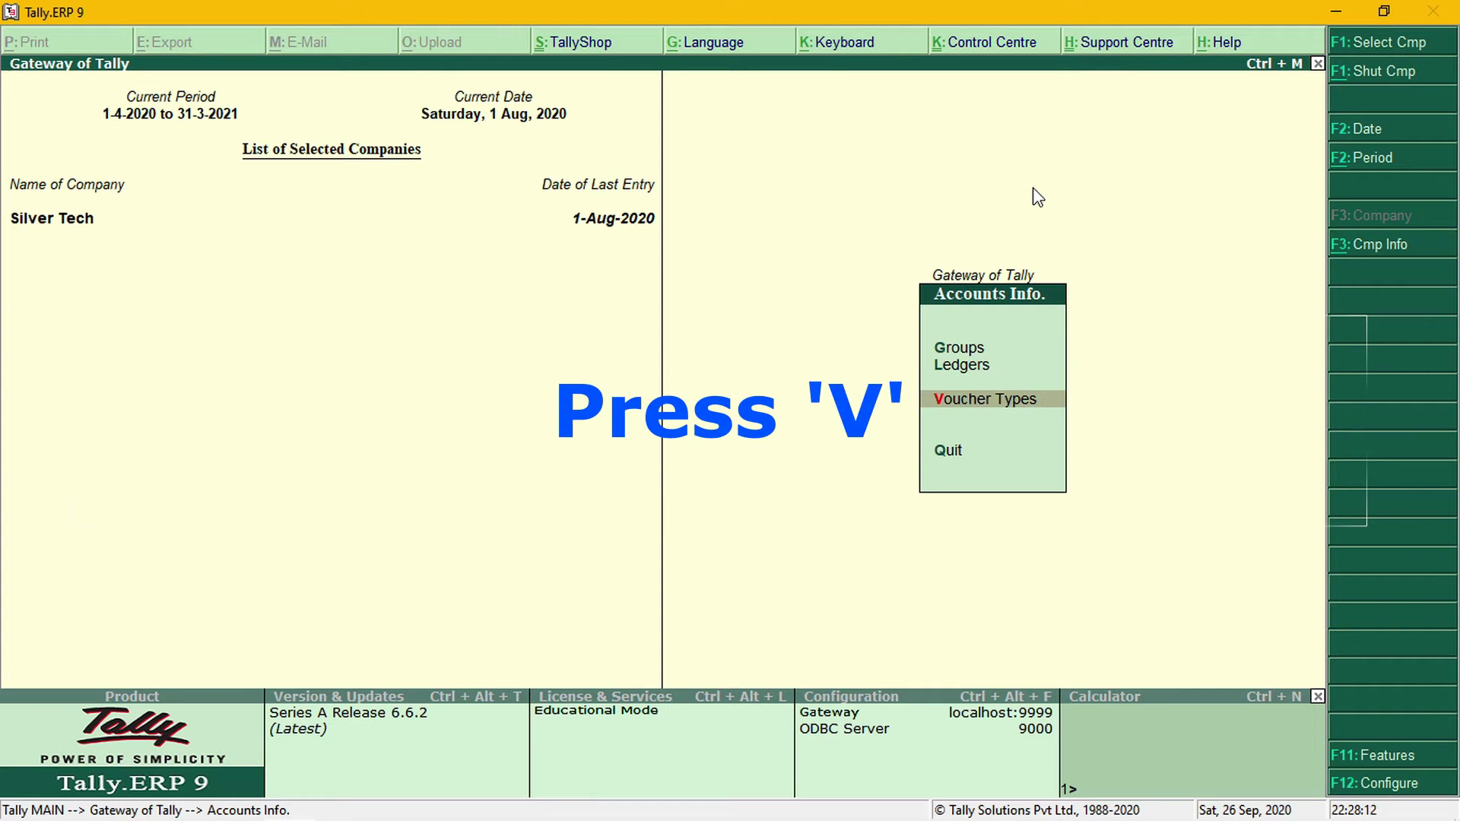
{"action": "key", "text": "v"}
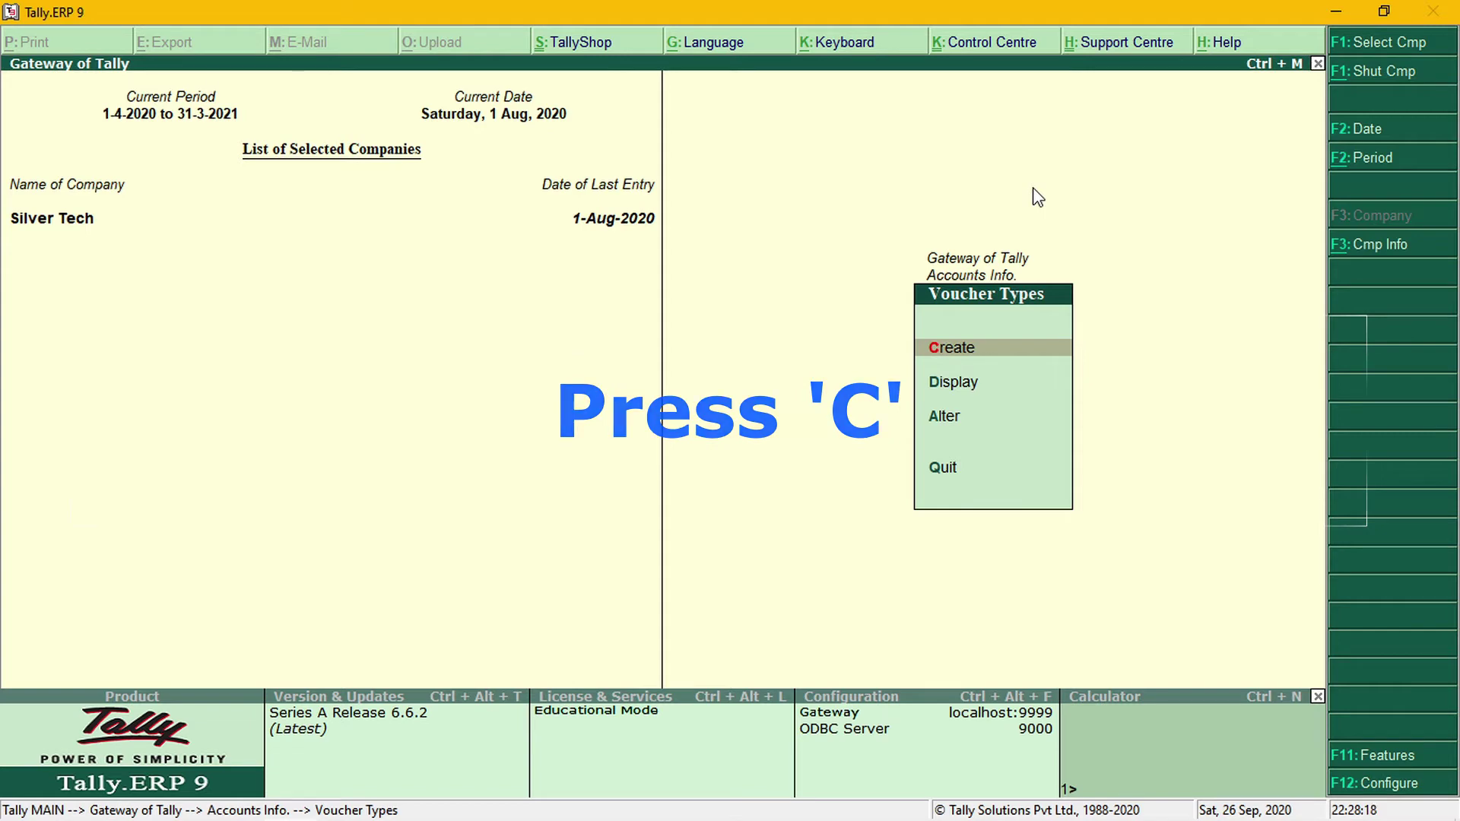
{"action": "key", "text": "c"}
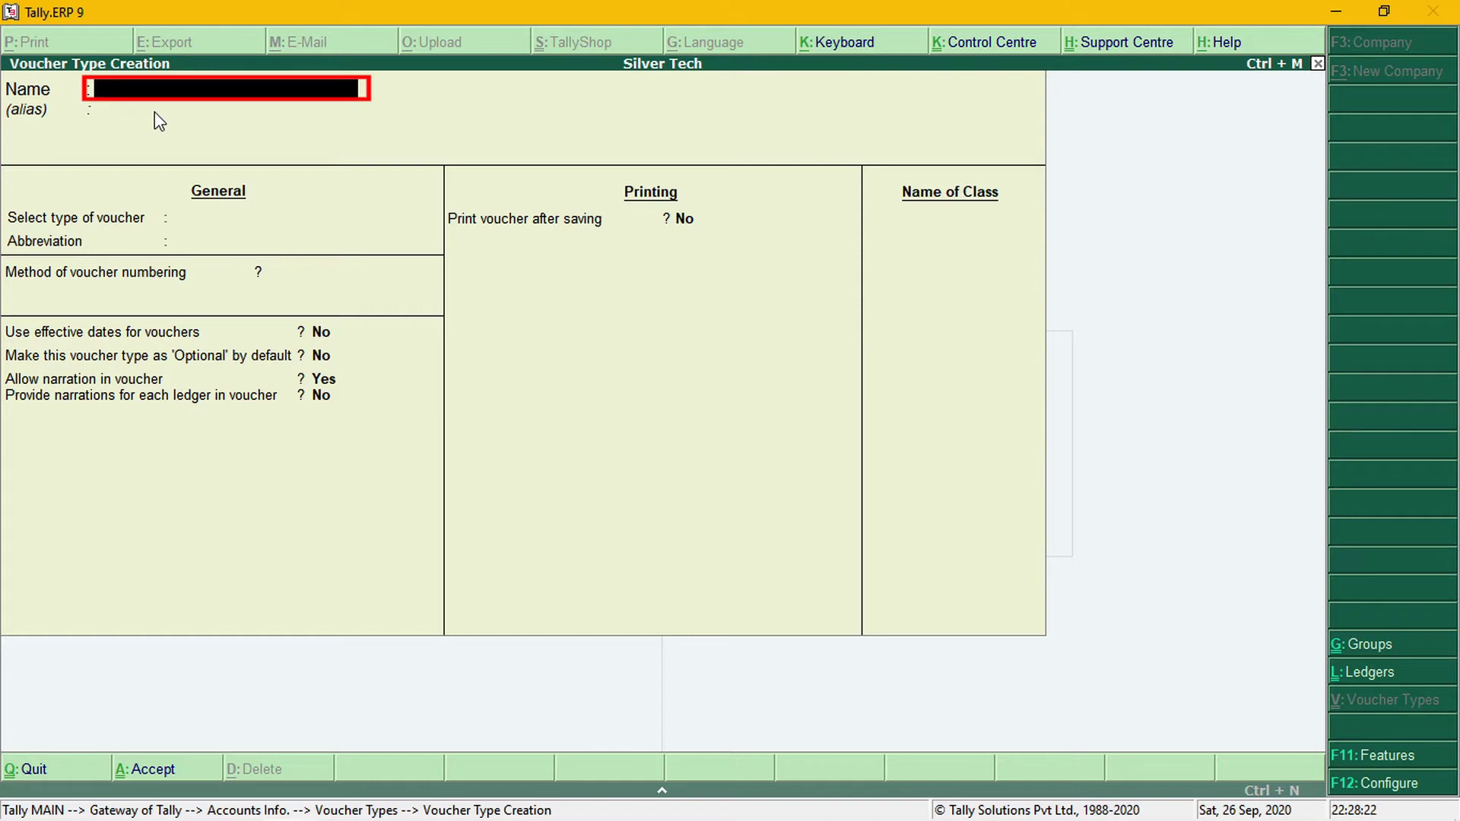
{"action": "type", "text": "Manufacturing"}
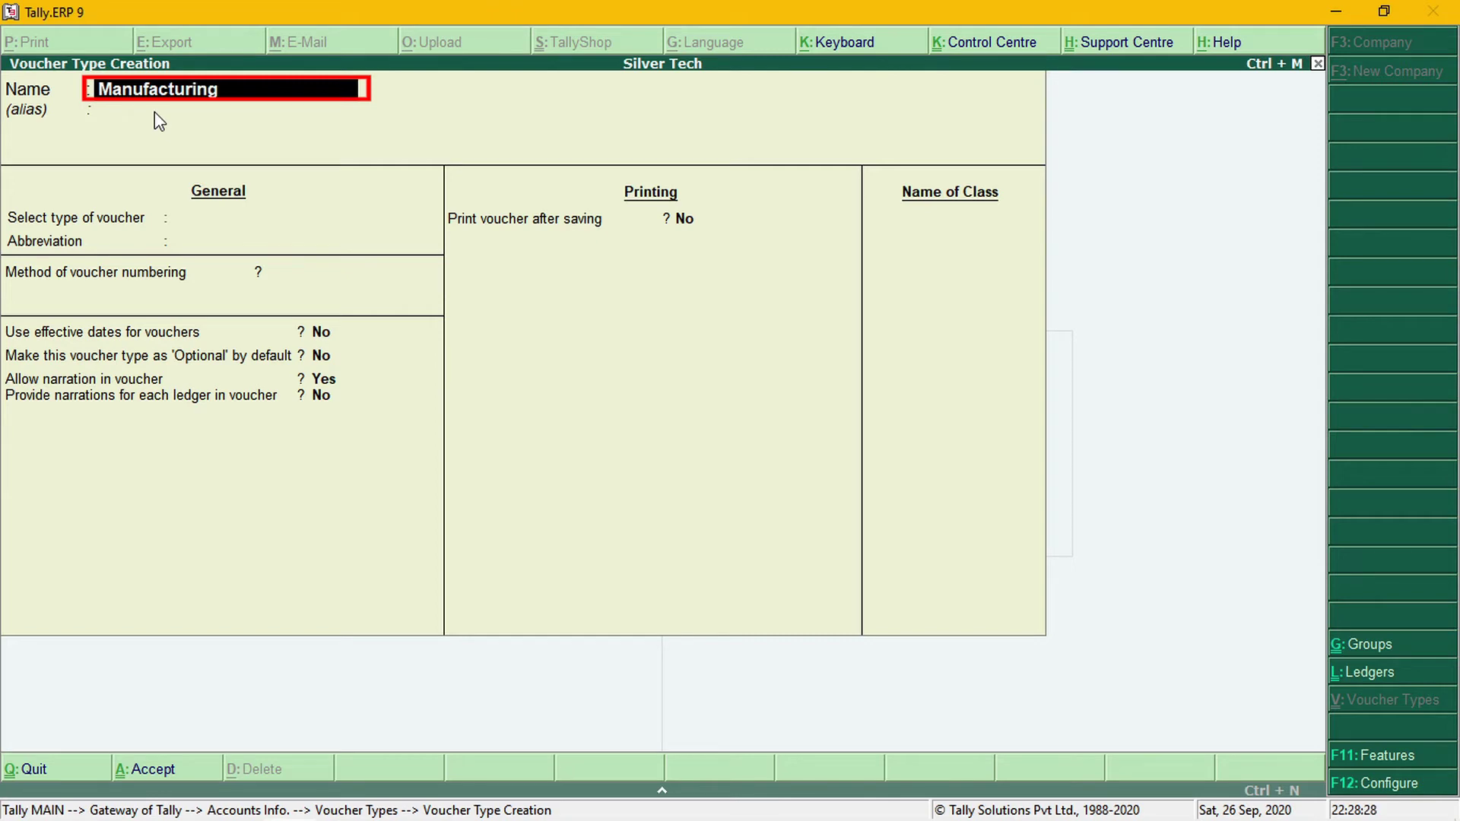
{"action": "type", "text": " Voucher"}
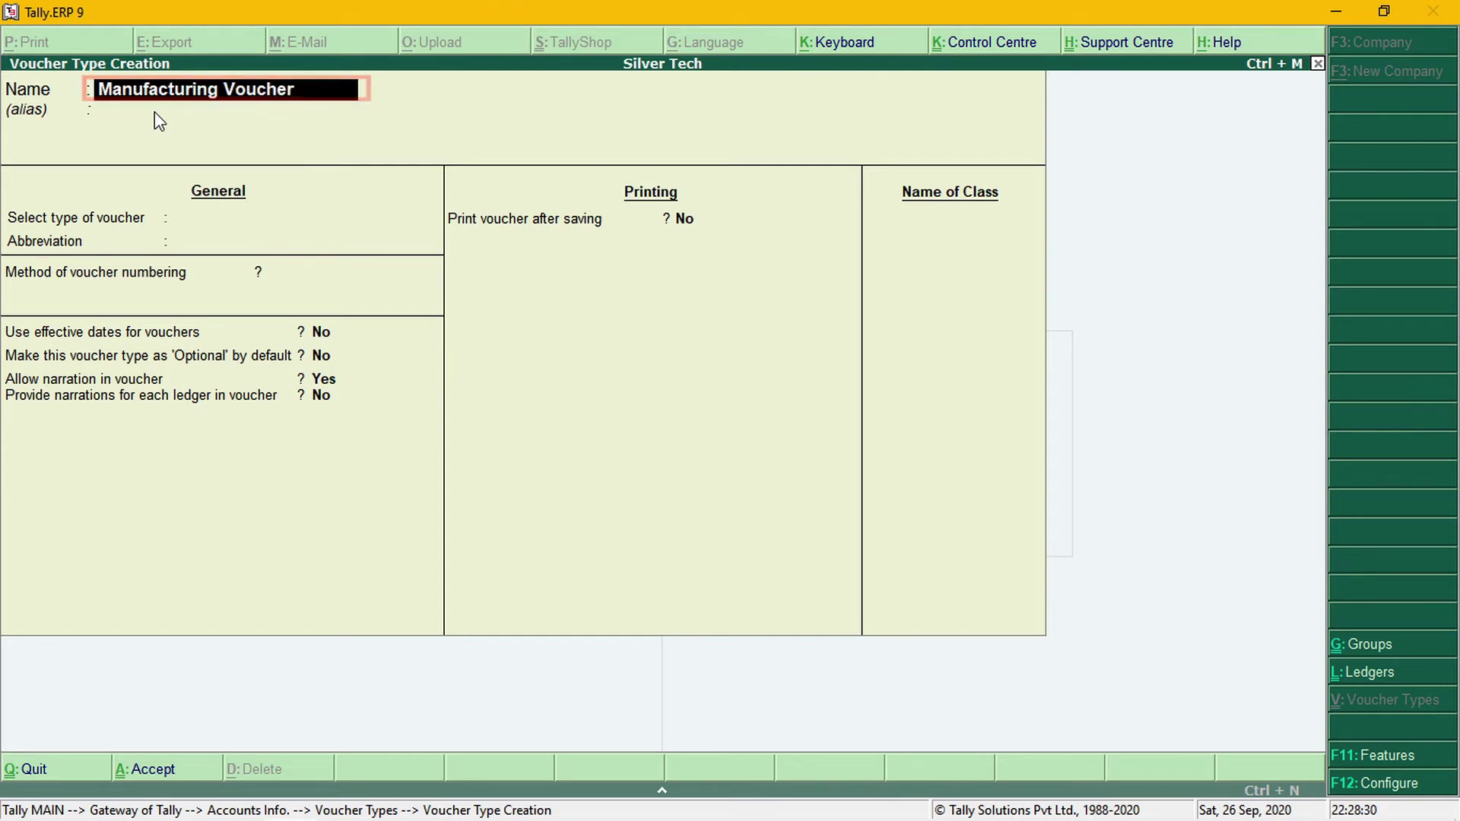
{"action": "key", "text": "Return"}
{"action": "key", "text": "Return"}
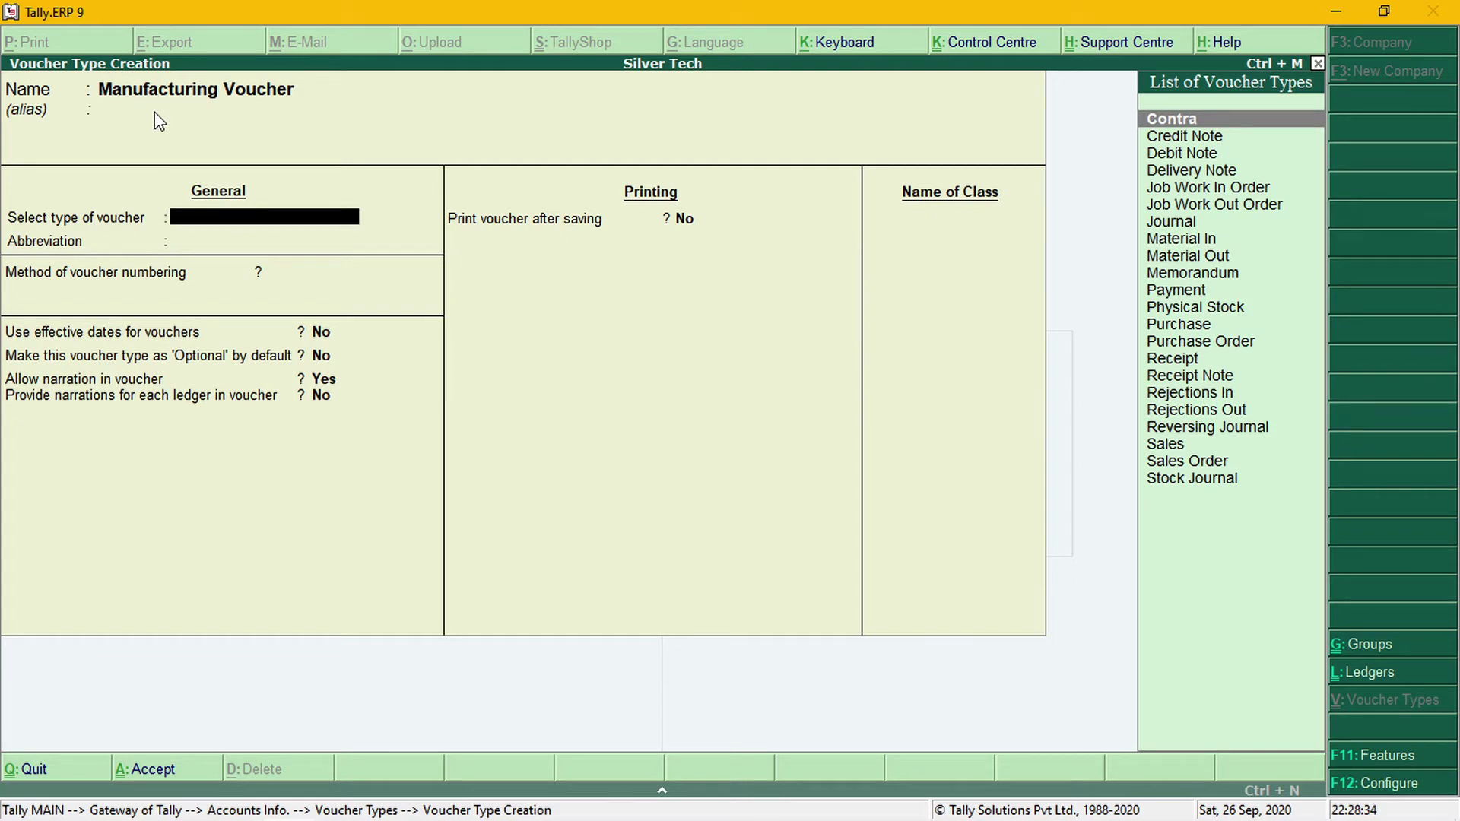
Set the type of the Manufacturing Voucher to Stock Journal and keep the abbreviation Stk Jrnl
{"action": "left_click", "coordinate": [1172, 308]}
{"action": "key", "text": "shift+Tab"}
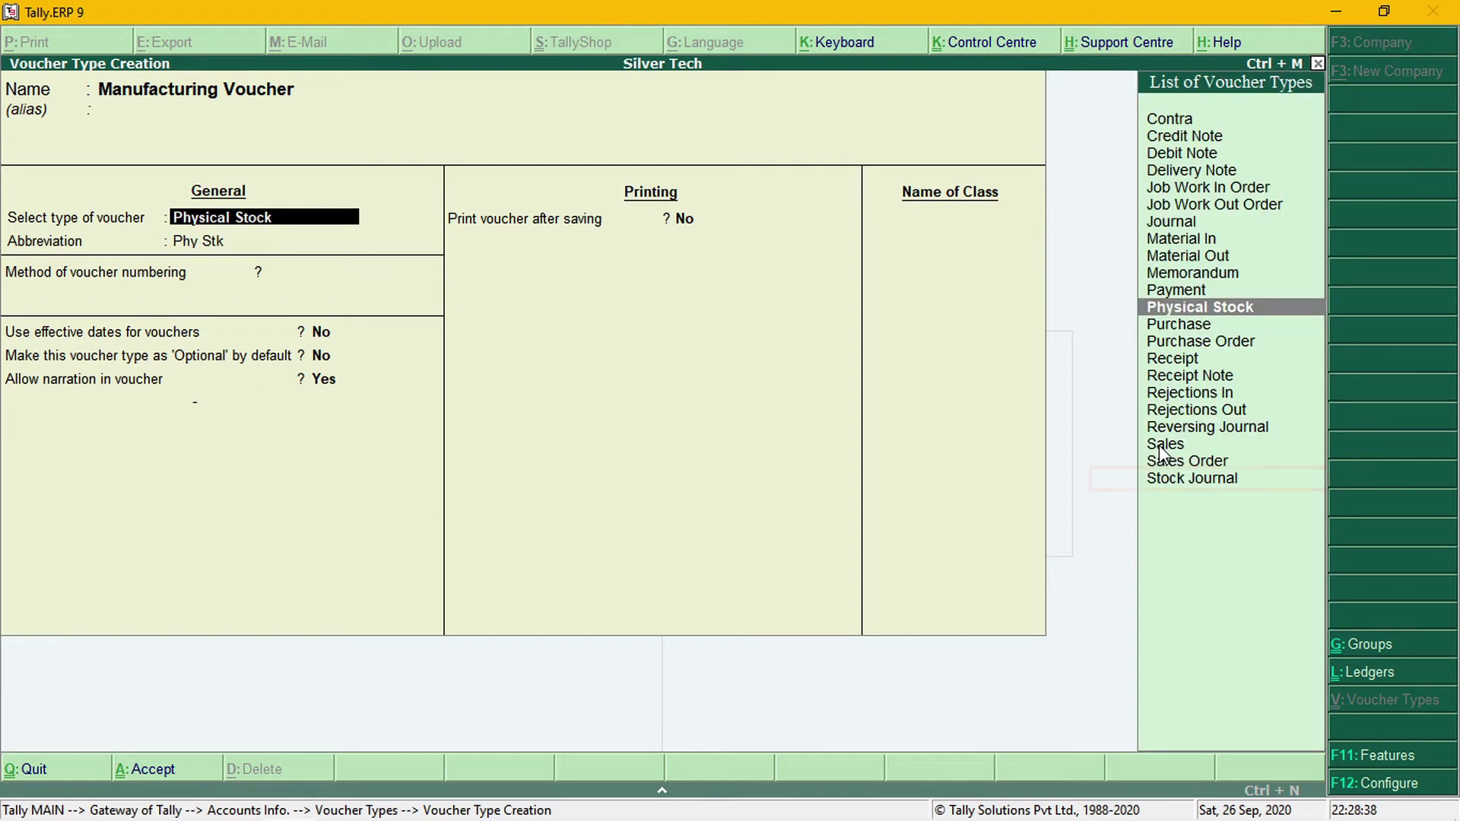
{"action": "key", "text": "Down"}
{"action": "key", "text": "Down"}
{"action": "key", "text": "Down"}
{"action": "key", "text": "Down"}
{"action": "key", "text": "Down"}
{"action": "key", "text": "Down"}
{"action": "key", "text": "Down"}
{"action": "key", "text": "Down"}
{"action": "key", "text": "Down"}
{"action": "key", "text": "Down"}
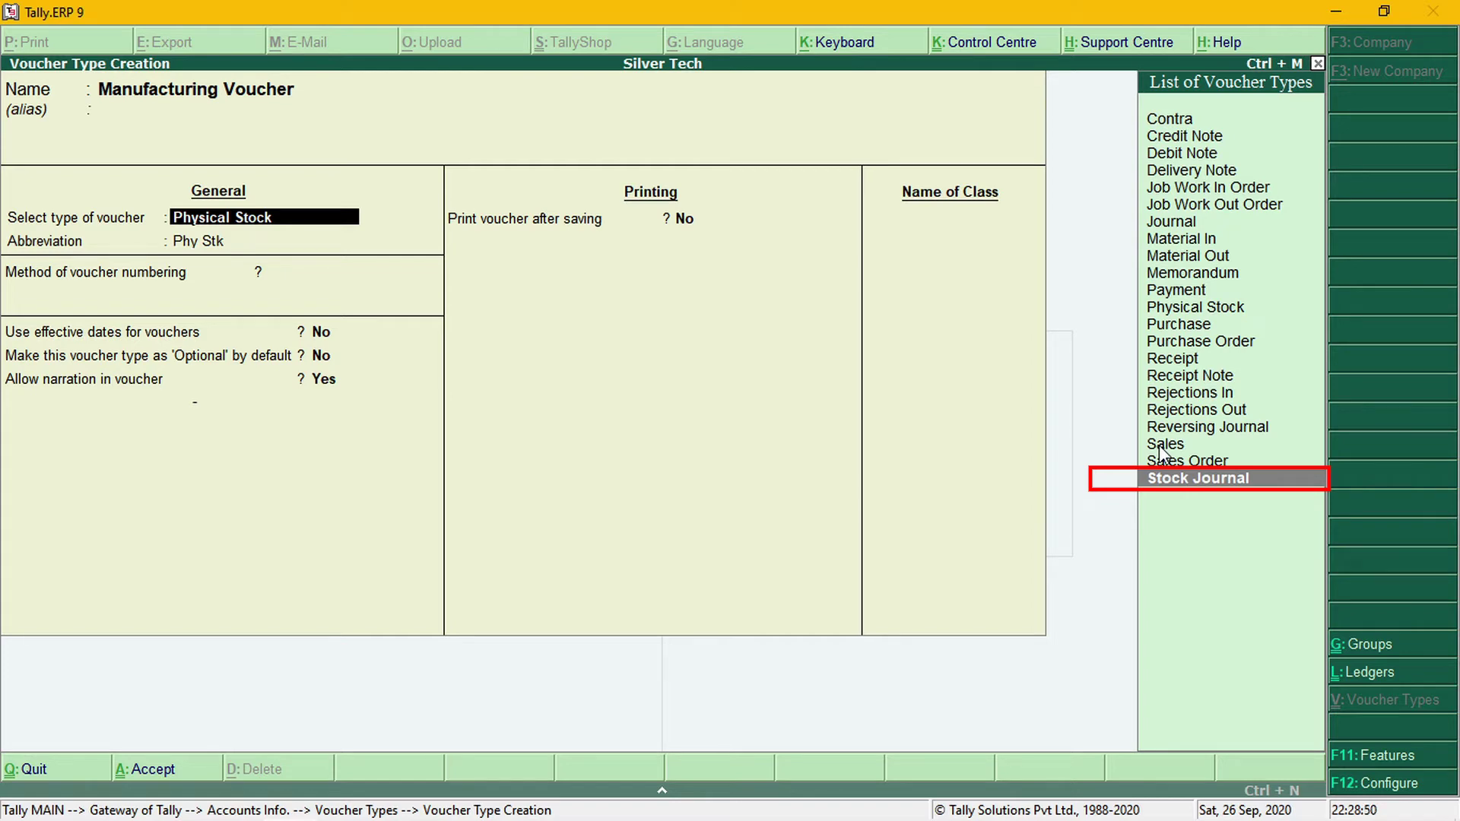
{"action": "key", "text": "Return"}
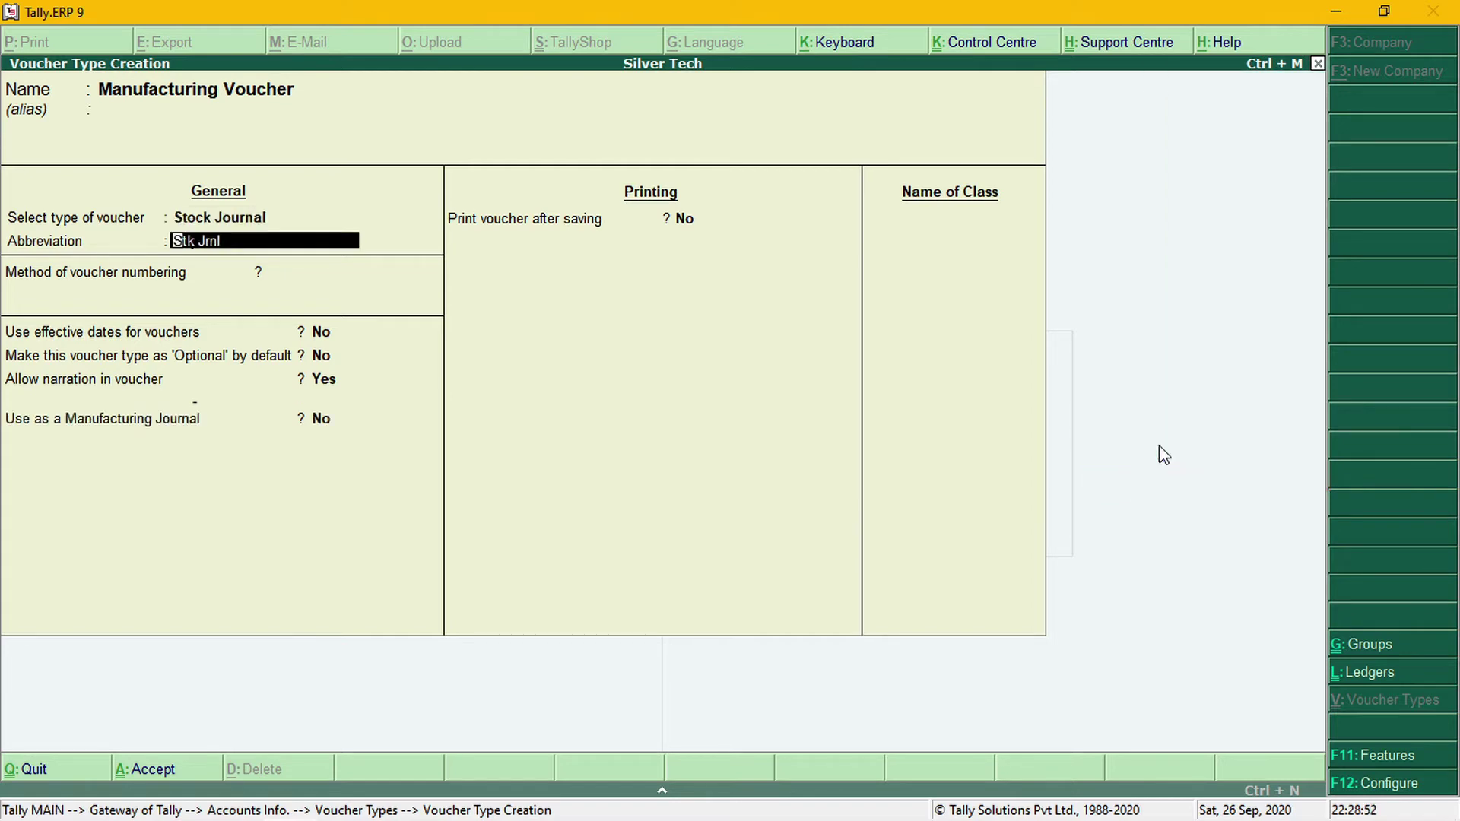
{"action": "key", "text": "Return"}
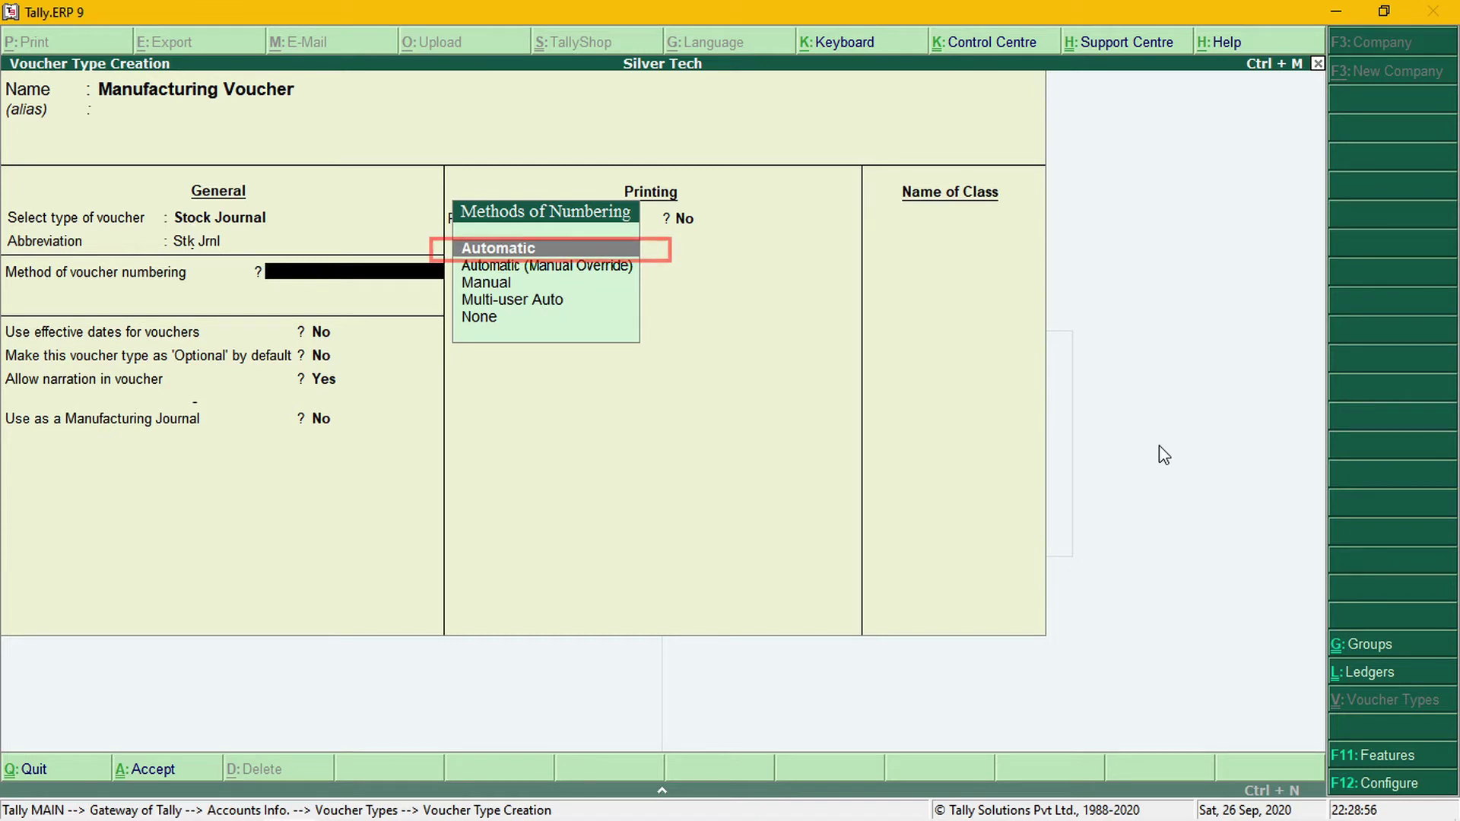
Give the voucher type Automatic numbering, enable its use as a Manufacturing Journal, save it and return to the Gateway of Tally
{"action": "key", "text": "Return"}
{"action": "key", "text": "Return"}
{"action": "key", "text": "Return"}
{"action": "key", "text": "Return"}
{"action": "key", "text": "Return"}
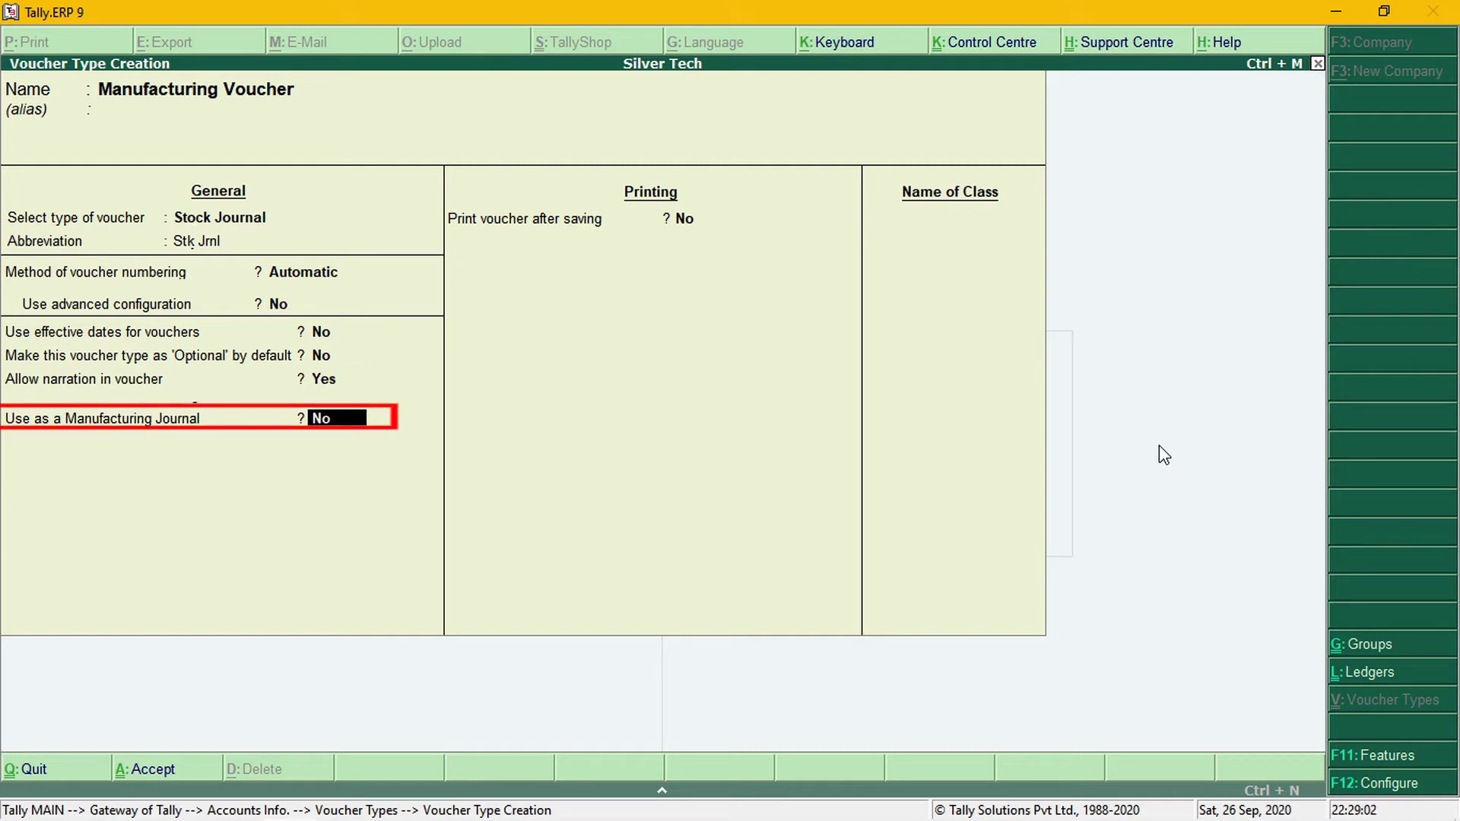
{"action": "type", "text": "y"}
{"action": "key", "text": "Return"}
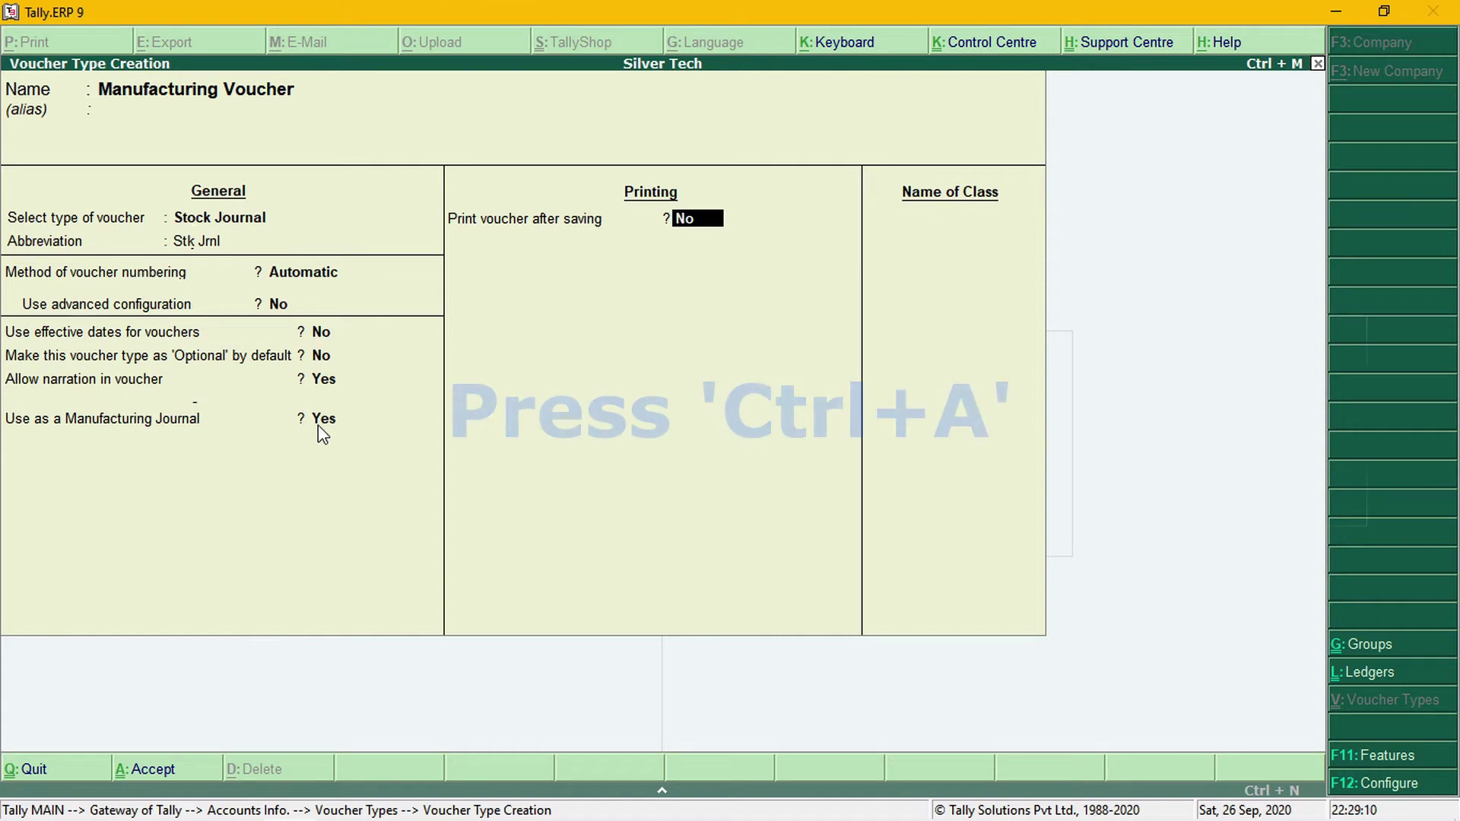
{"action": "key", "text": "ctrl+a"}
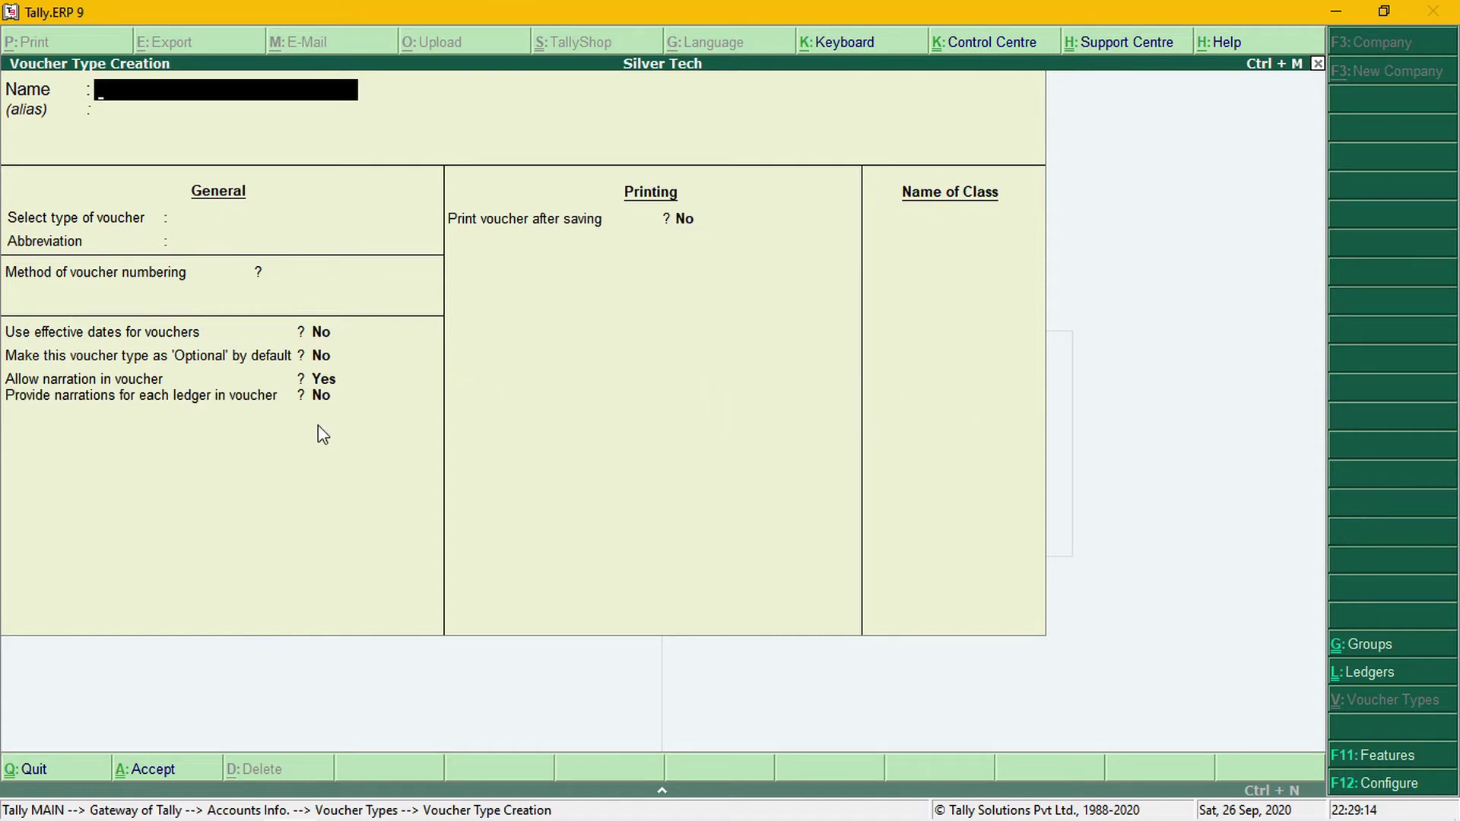
{"action": "key", "text": "Escape"}
{"action": "key", "text": "Return"}
{"action": "key", "text": "Escape"}
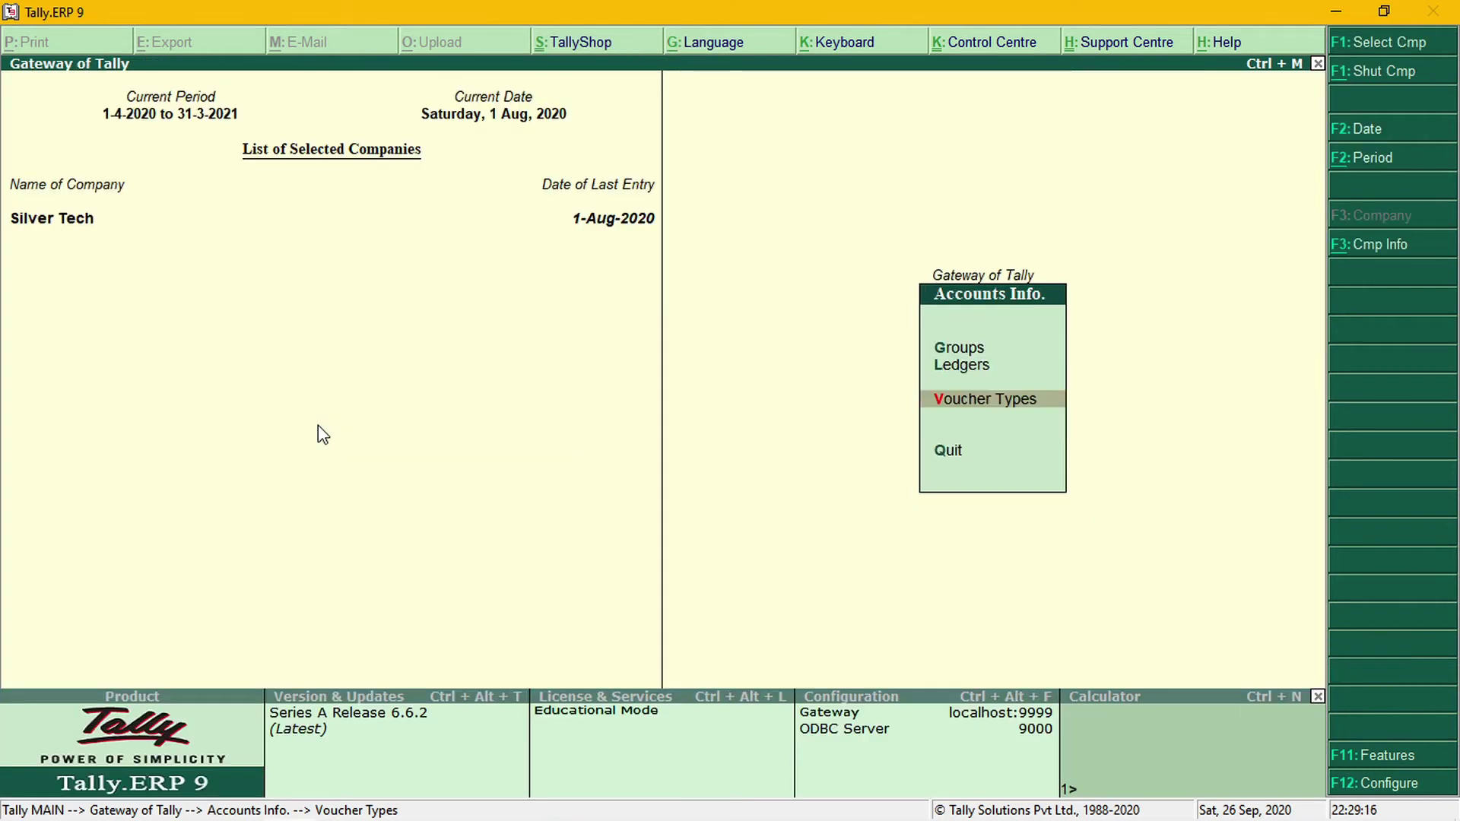
{"action": "key", "text": "Escape"}
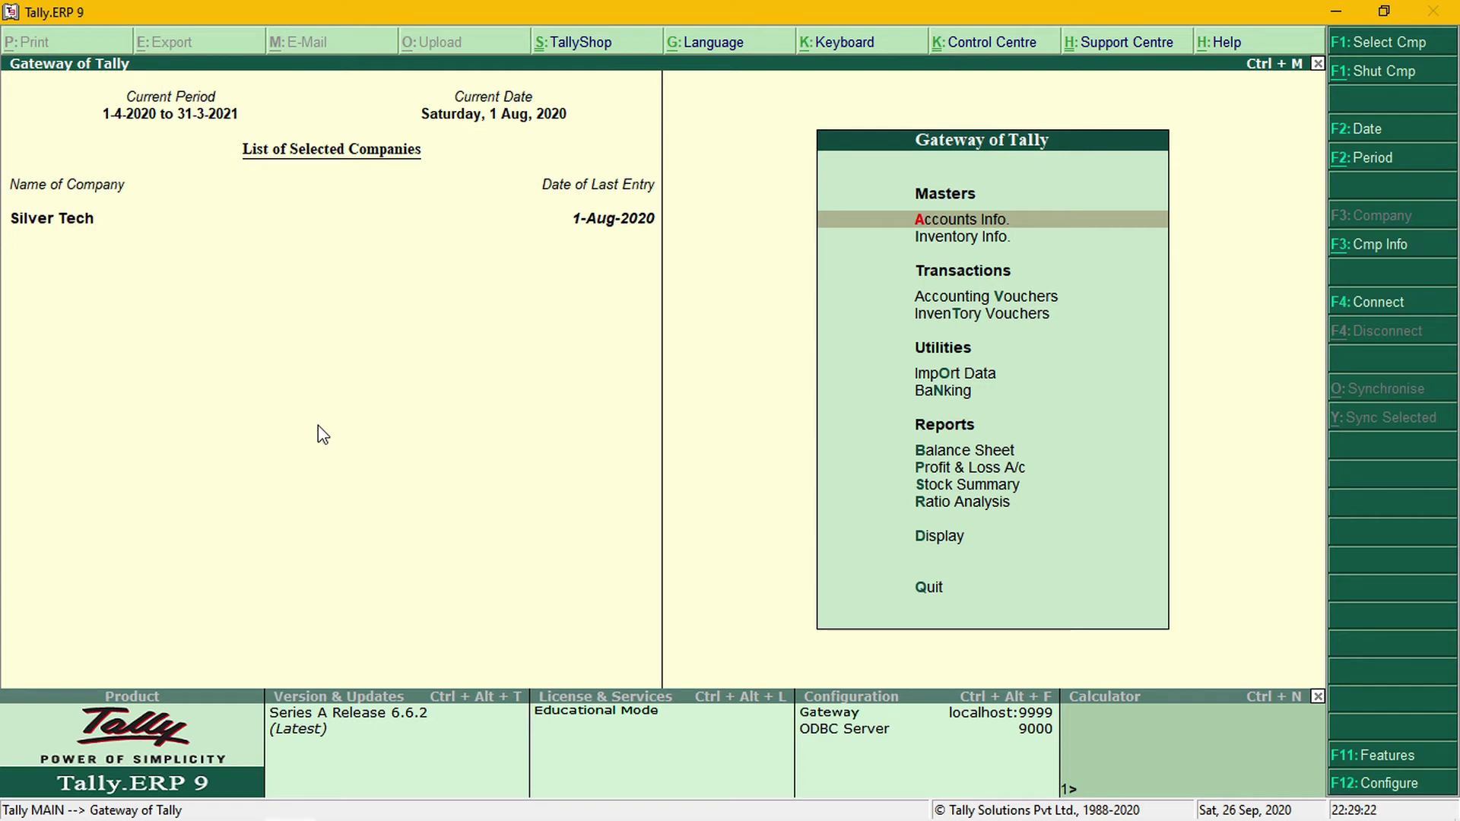
Start a new inventory voucher and change its type from Stock Journal to Manufacturing Voucher
{"action": "key", "text": "Down"}
{"action": "key", "text": "Down"}
{"action": "key", "text": "Down"}
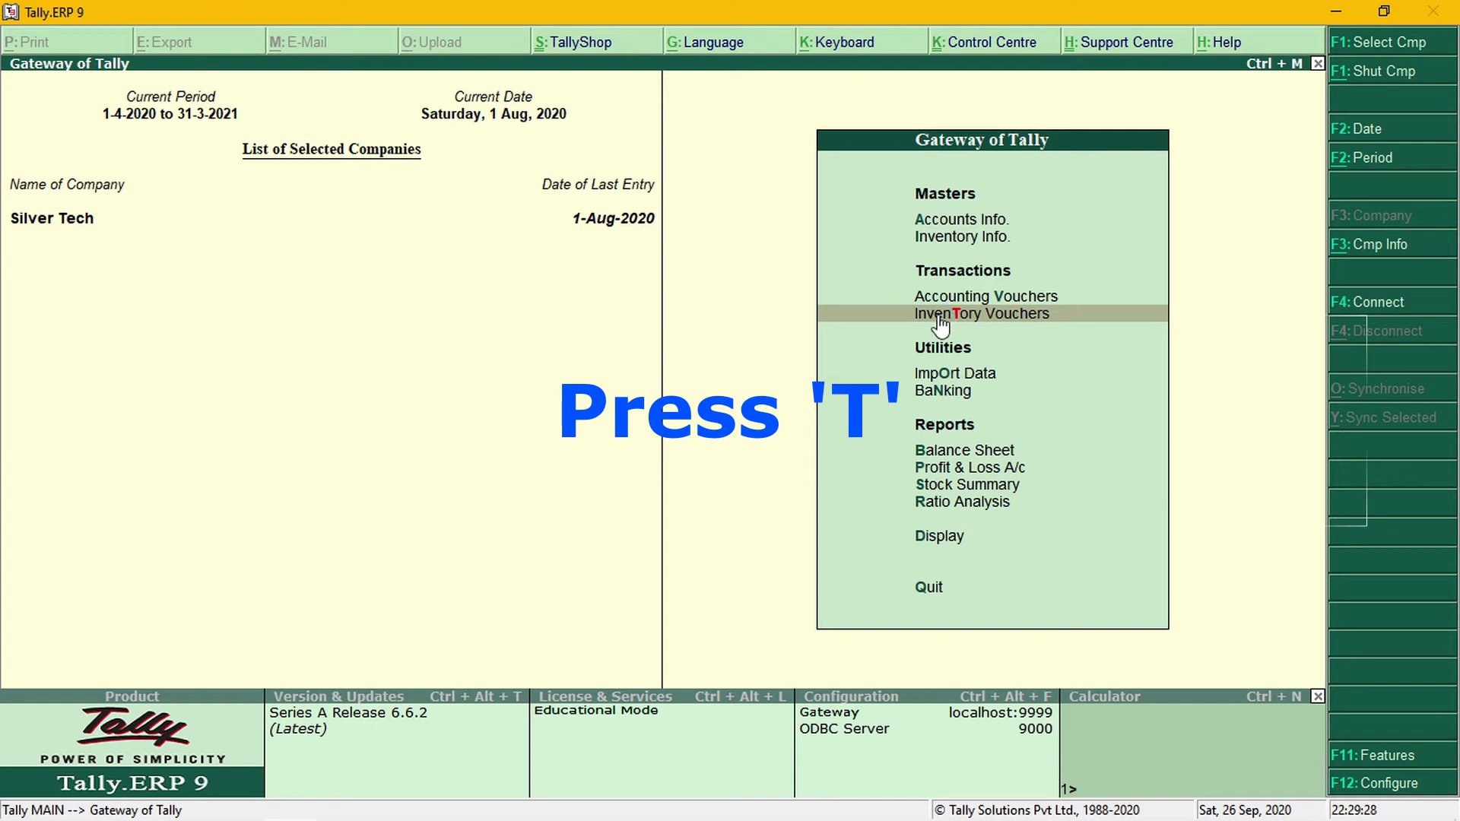
{"action": "key", "text": "t"}
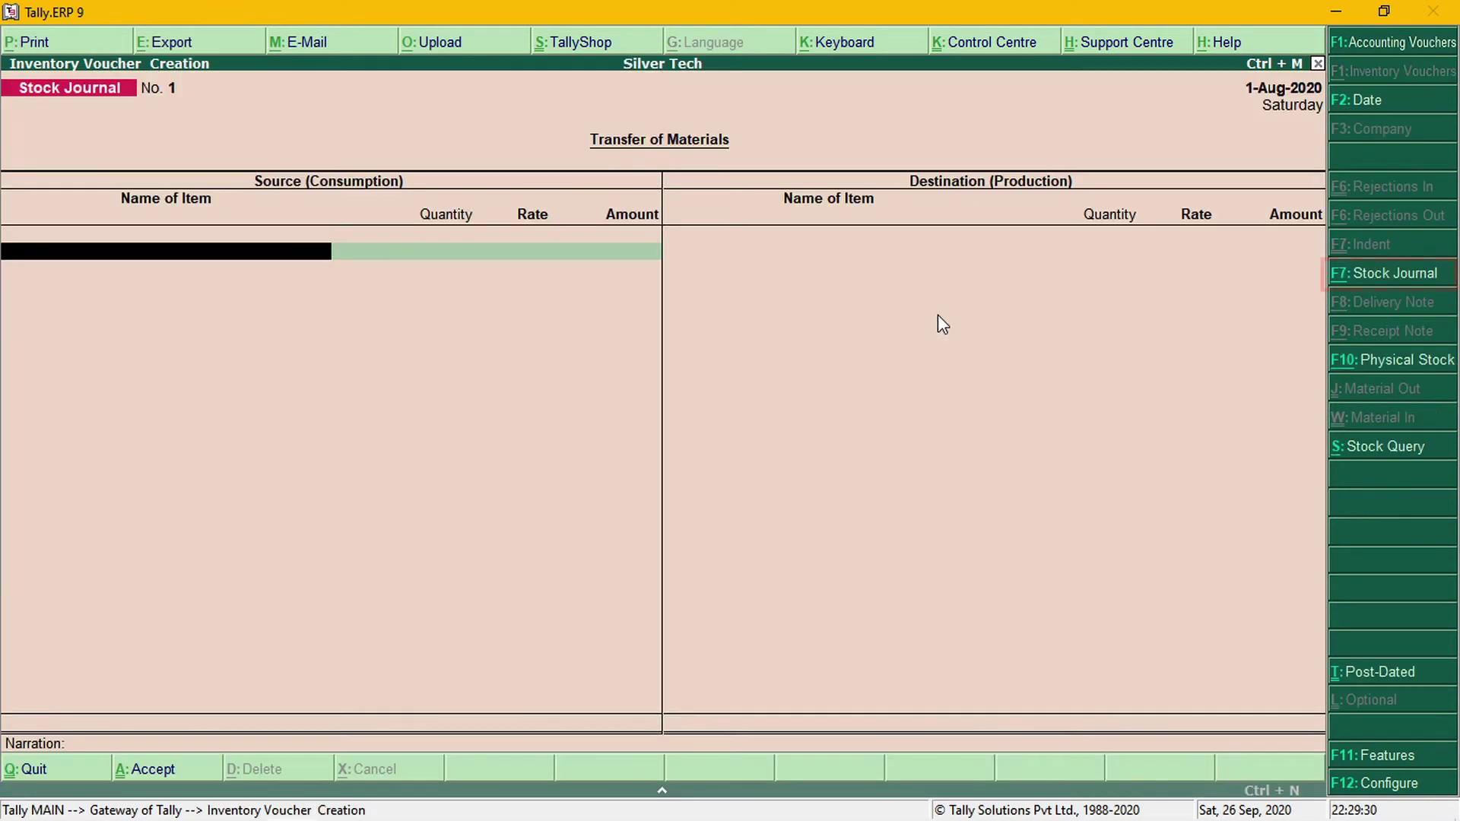
{"action": "left_click", "coordinate": [1391, 279]}
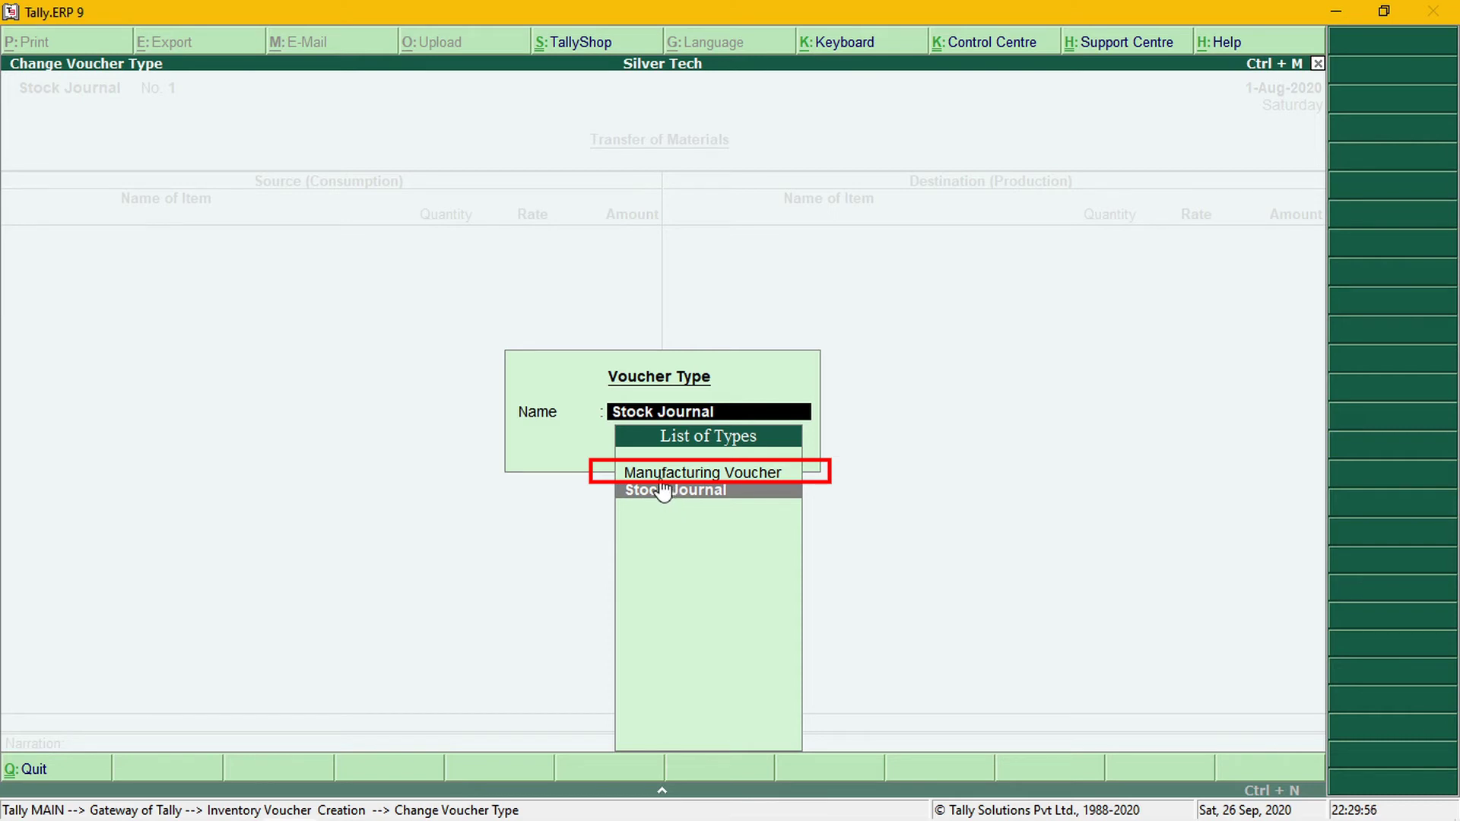
{"action": "key", "text": "Up"}
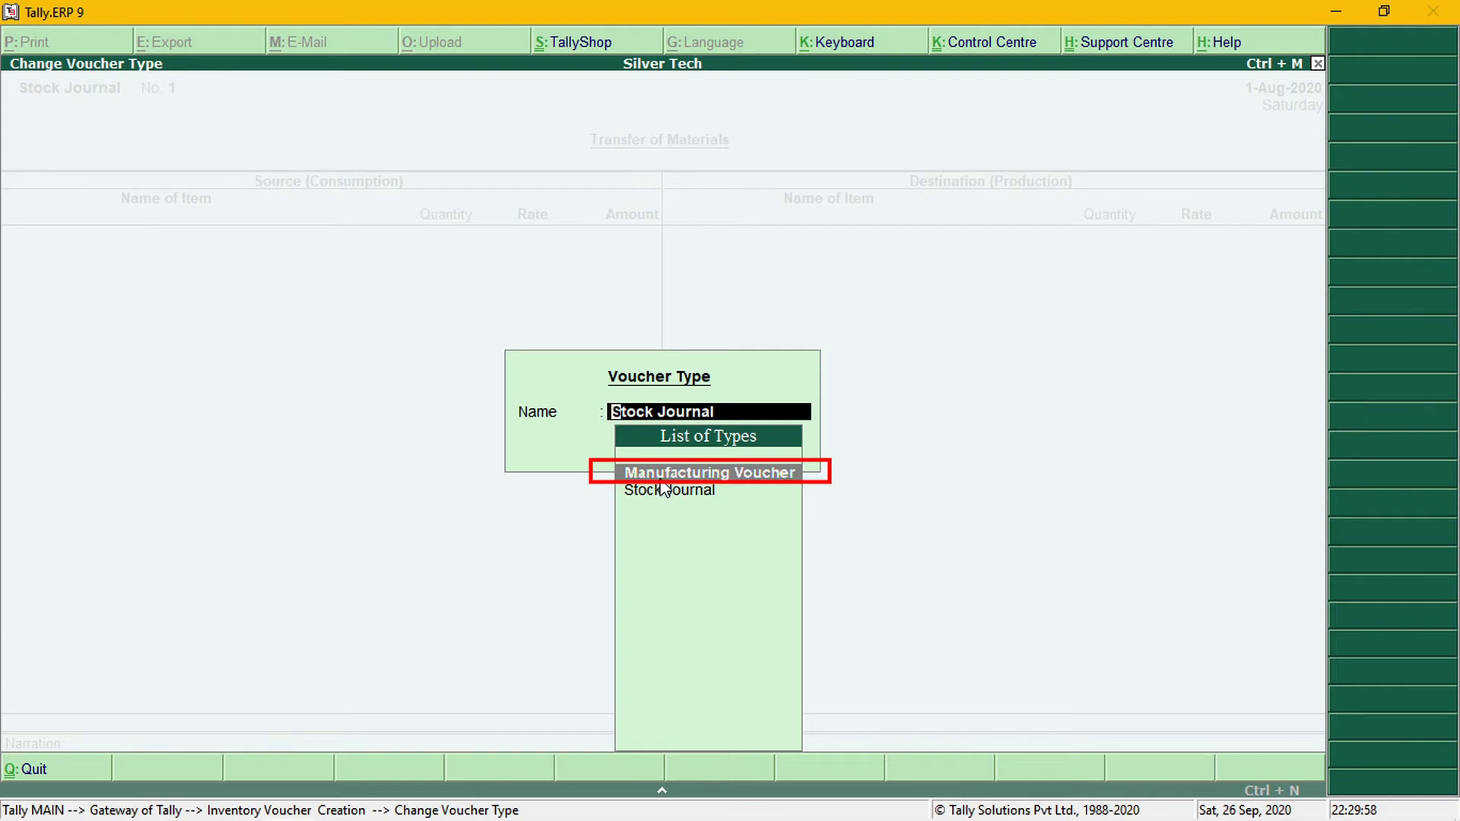
{"action": "key", "text": "Return"}
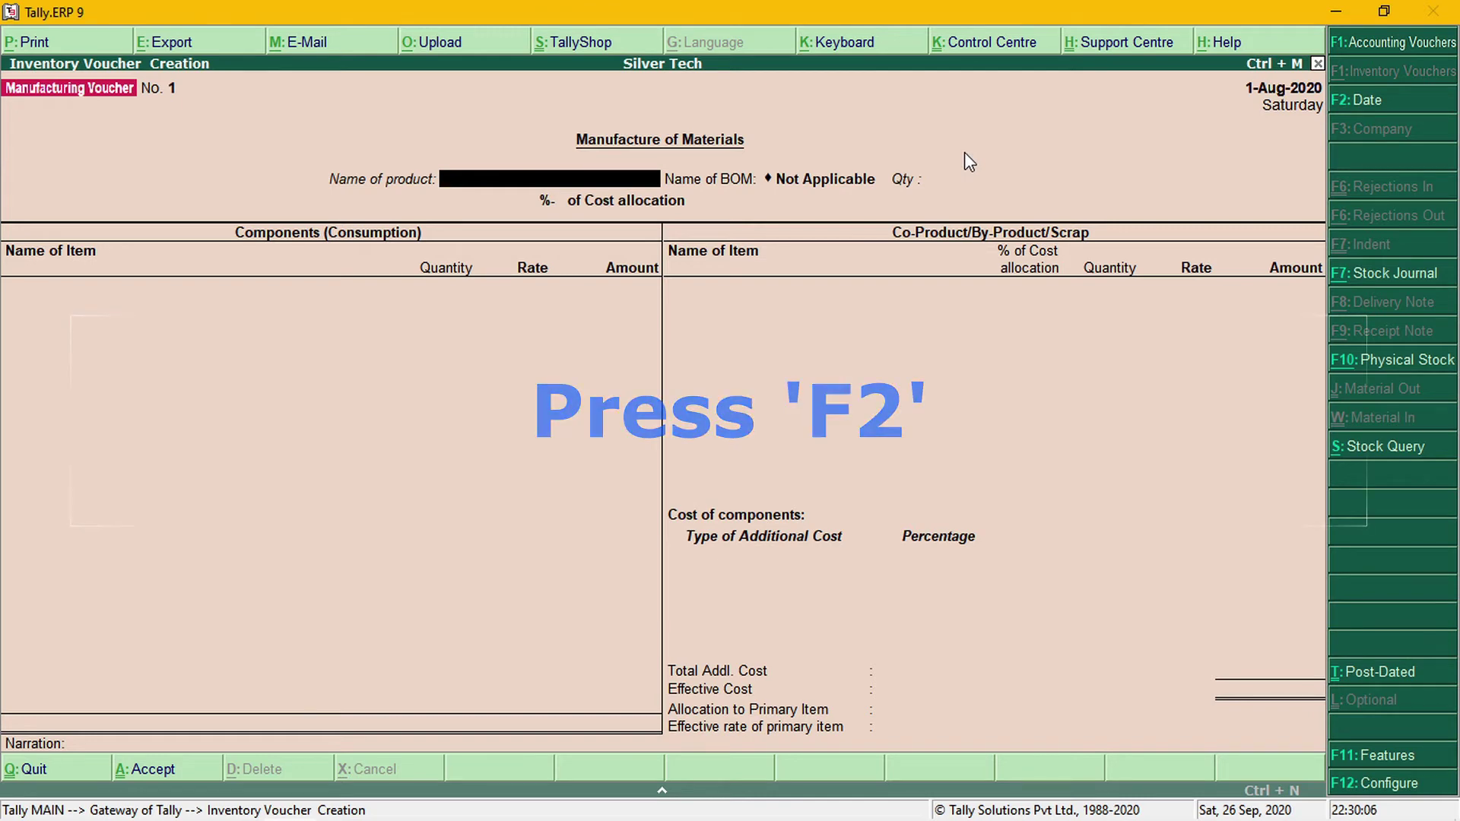
Set the date of the manufacturing voucher to 2-8-2020
{"action": "key", "text": "F2"}
{"action": "type", "text": "2"}
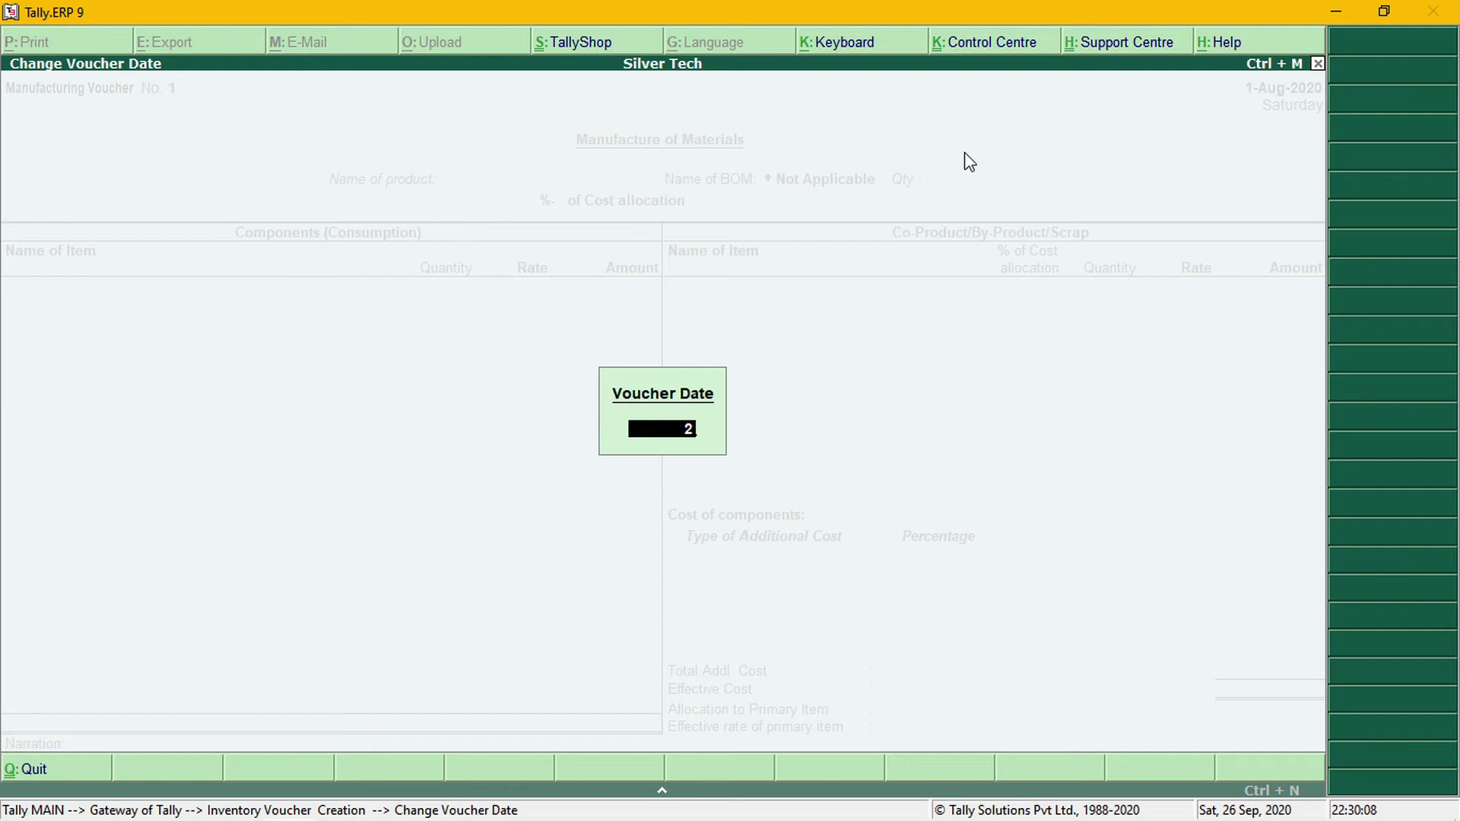
{"action": "type", "text": "-8-2020"}
{"action": "key", "text": "Return"}
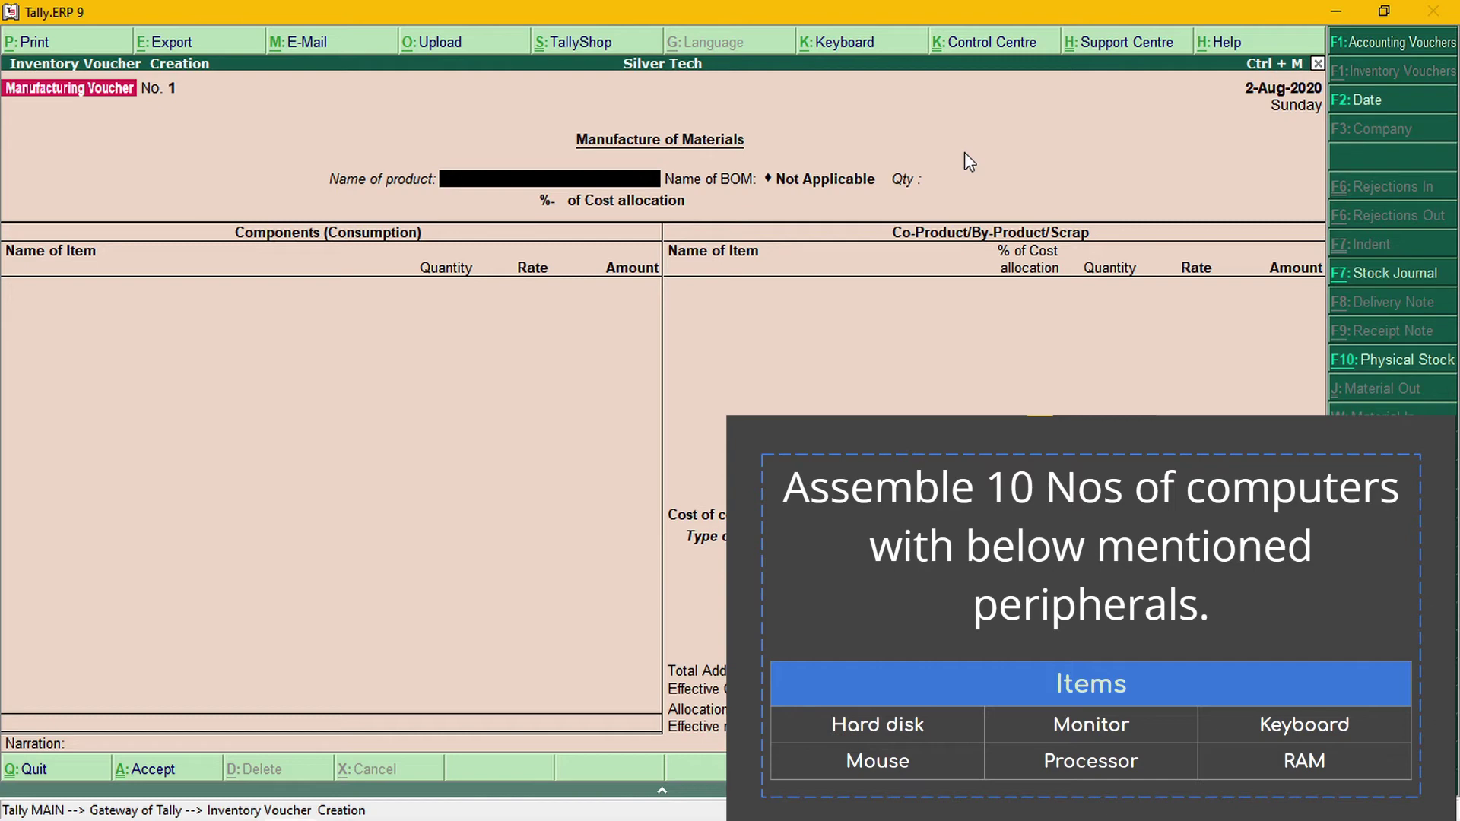
Choose Computer as the product to manufacture, using BOM1, and set its quantity to 10 nos
{"action": "type", "text": "Co"}
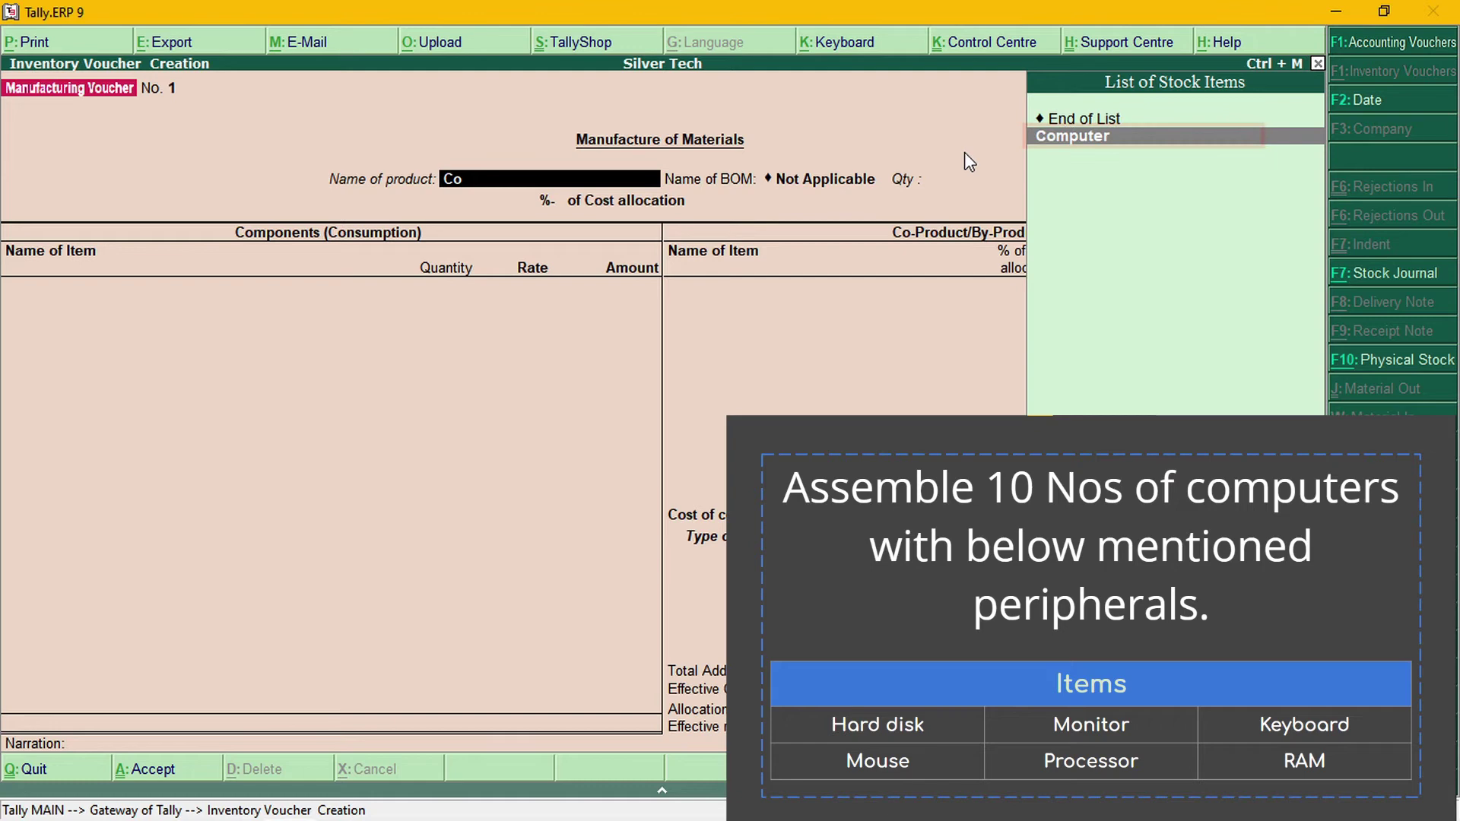
{"action": "key", "text": "Return"}
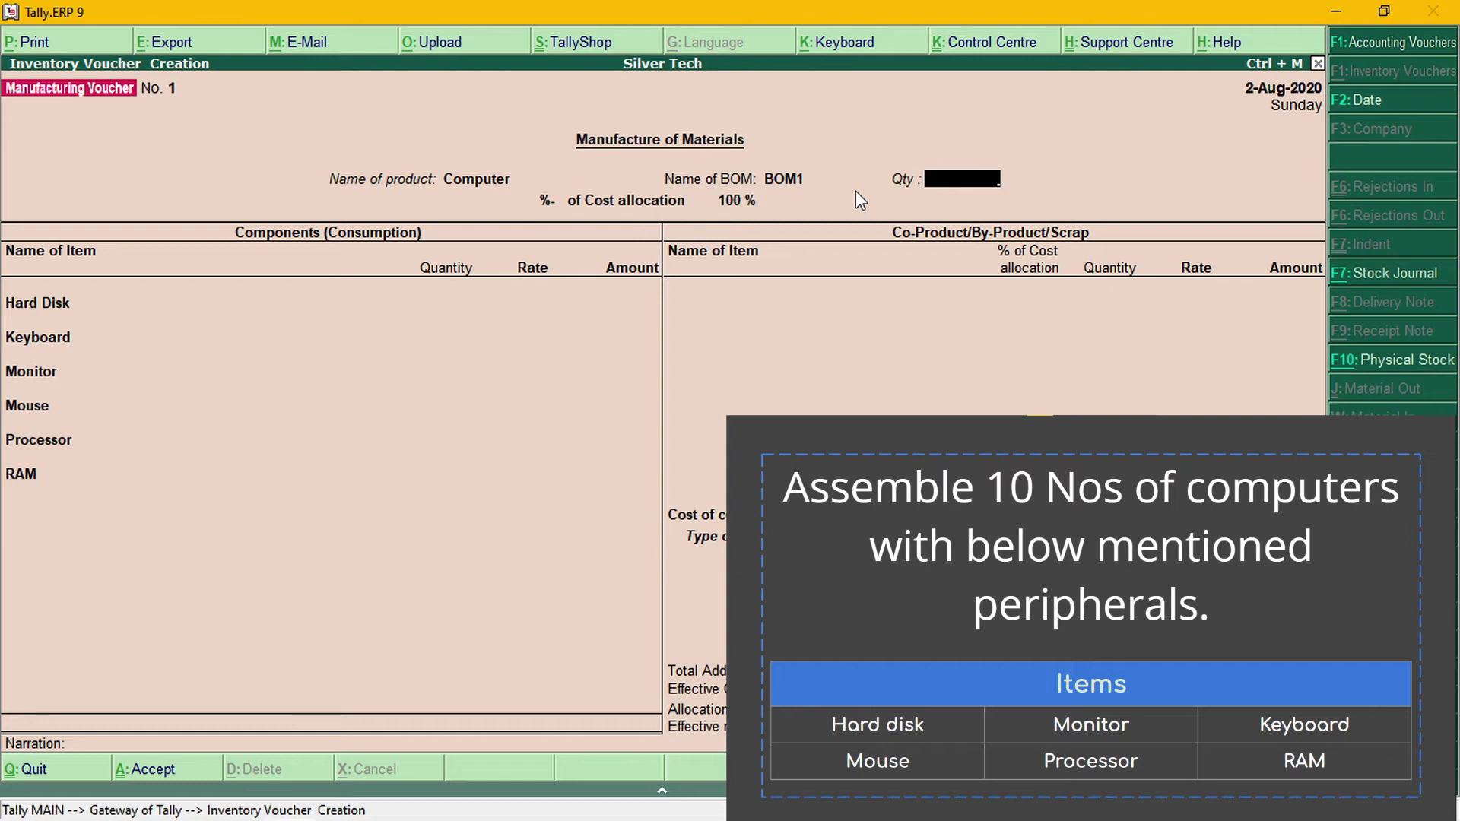
{"action": "type", "text": "10"}
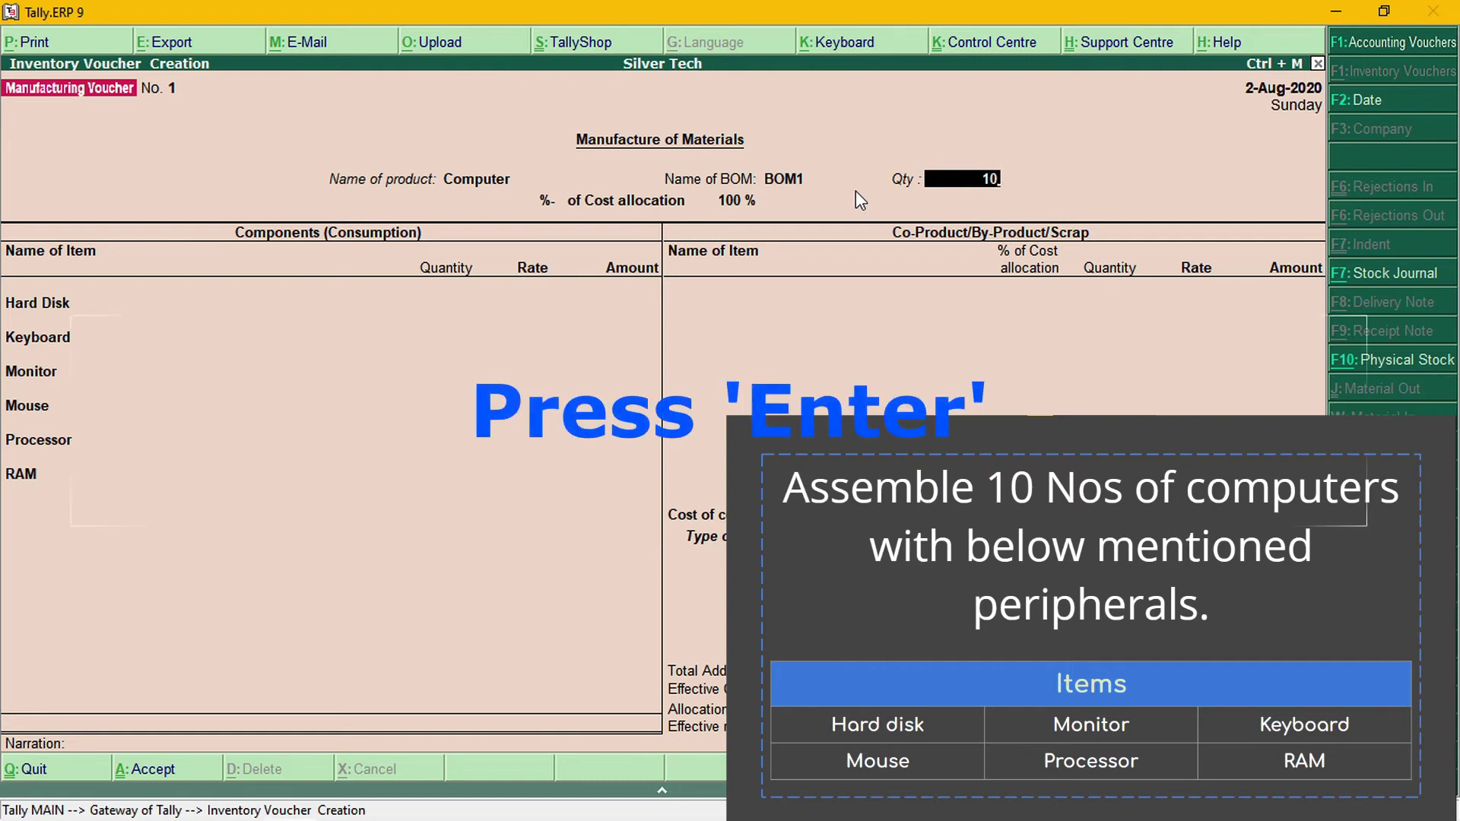
{"action": "key", "text": "Return"}
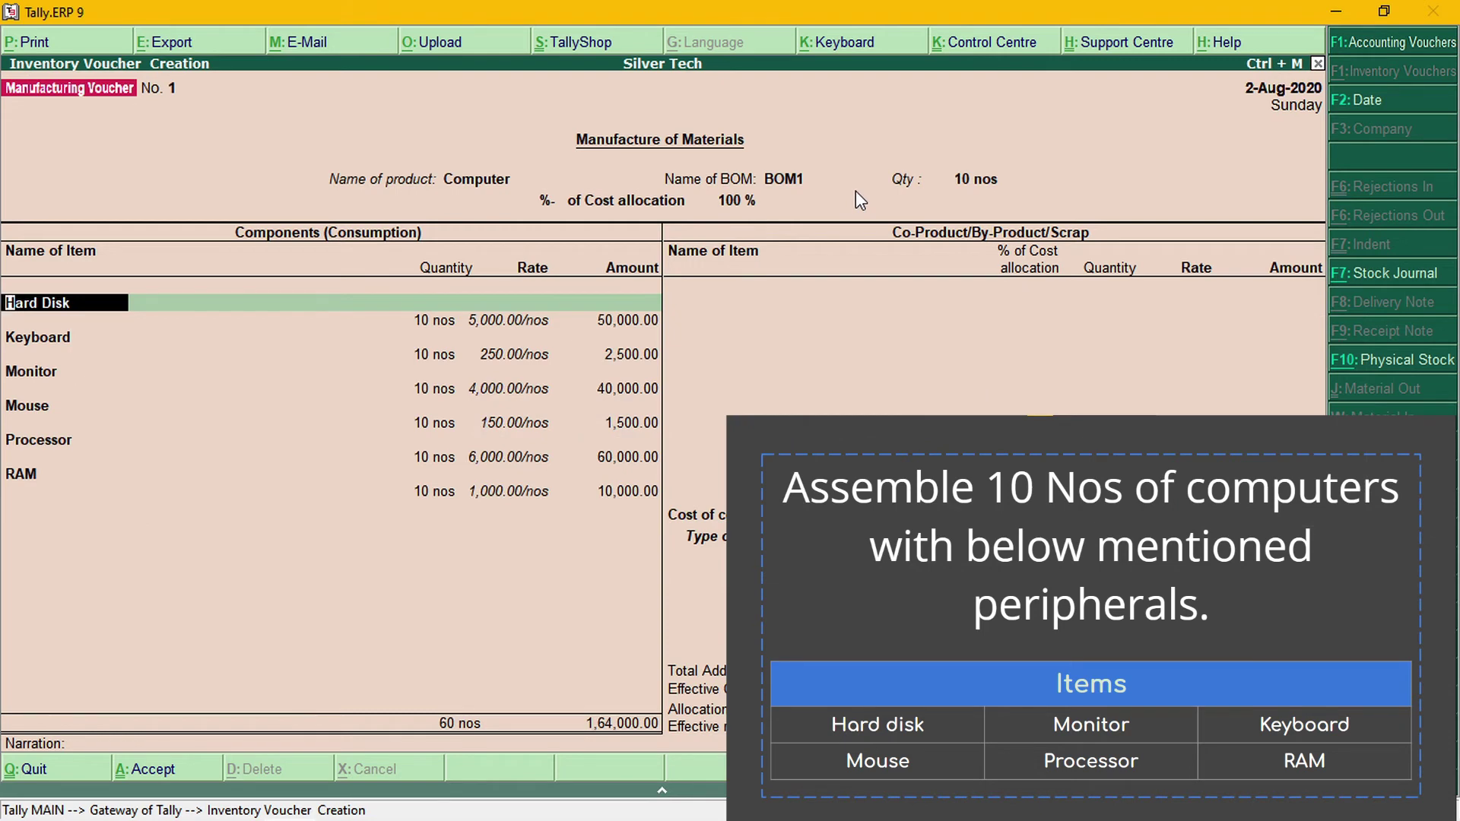
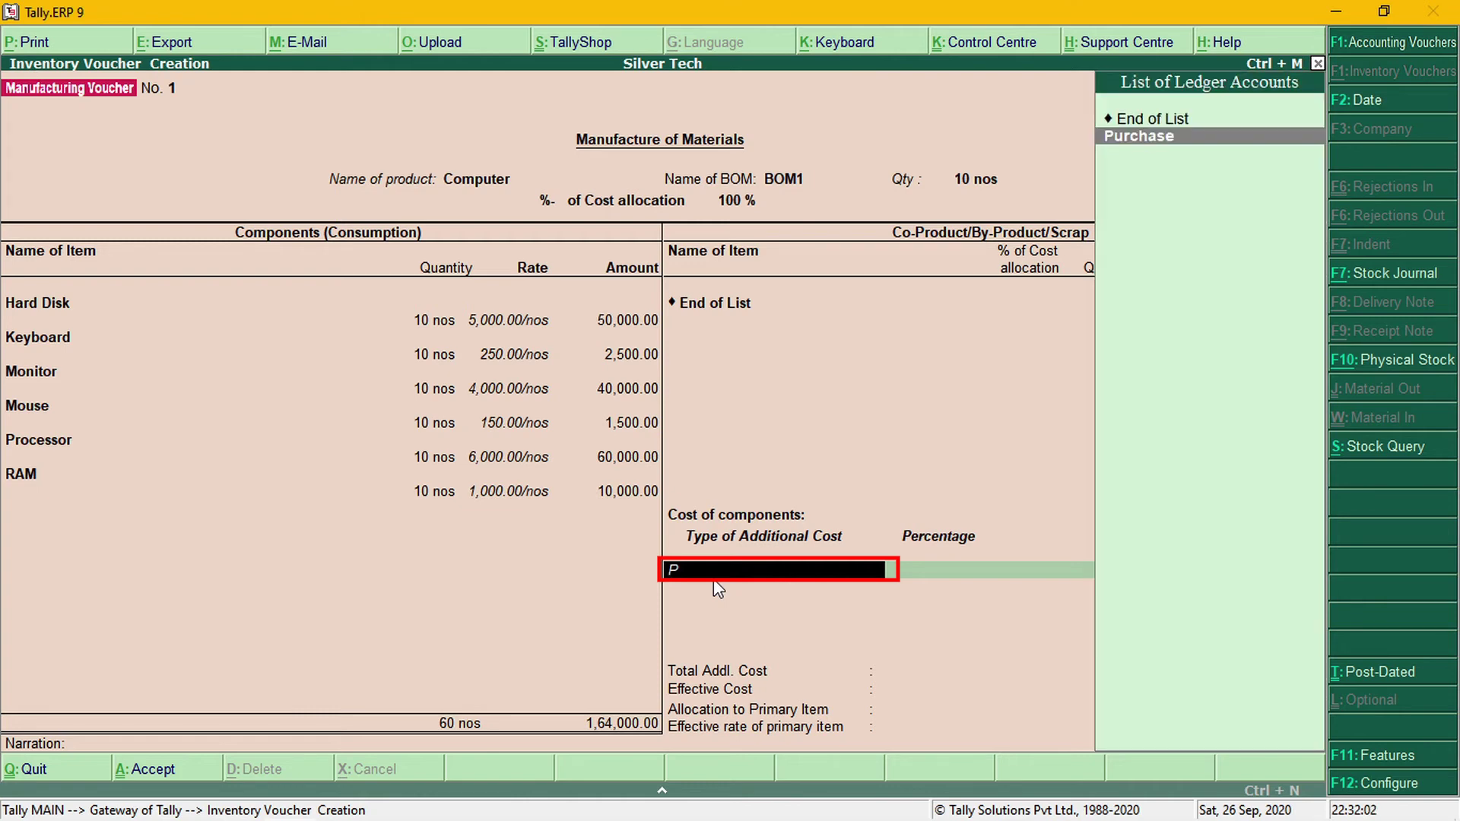
Start creating a new ledger for the voucher's additional cost and name it Power, leaving the alias empty
{"action": "key", "text": "c"}
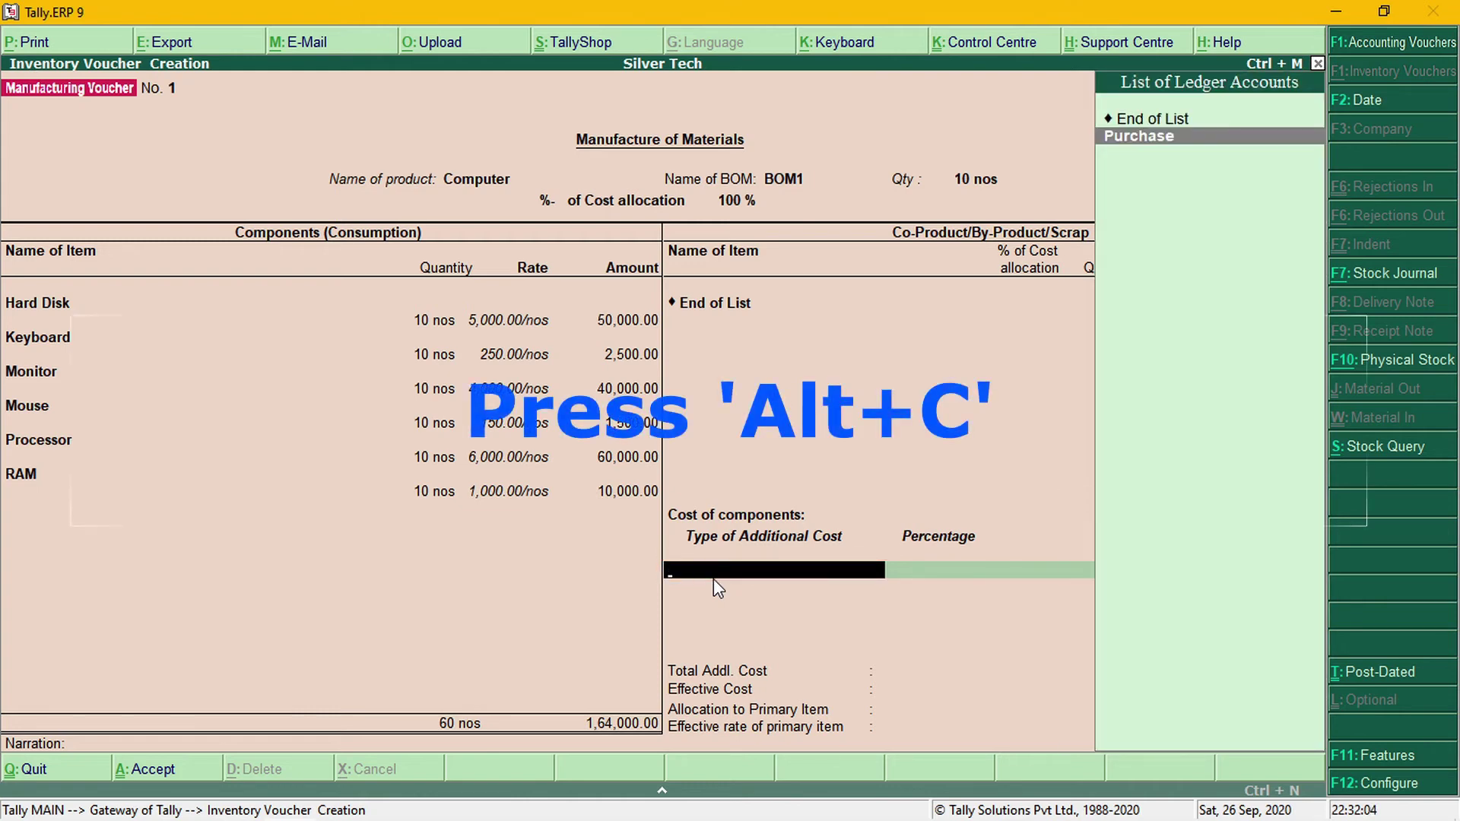
{"action": "key", "text": "alt+c"}
{"action": "type", "text": "P"}
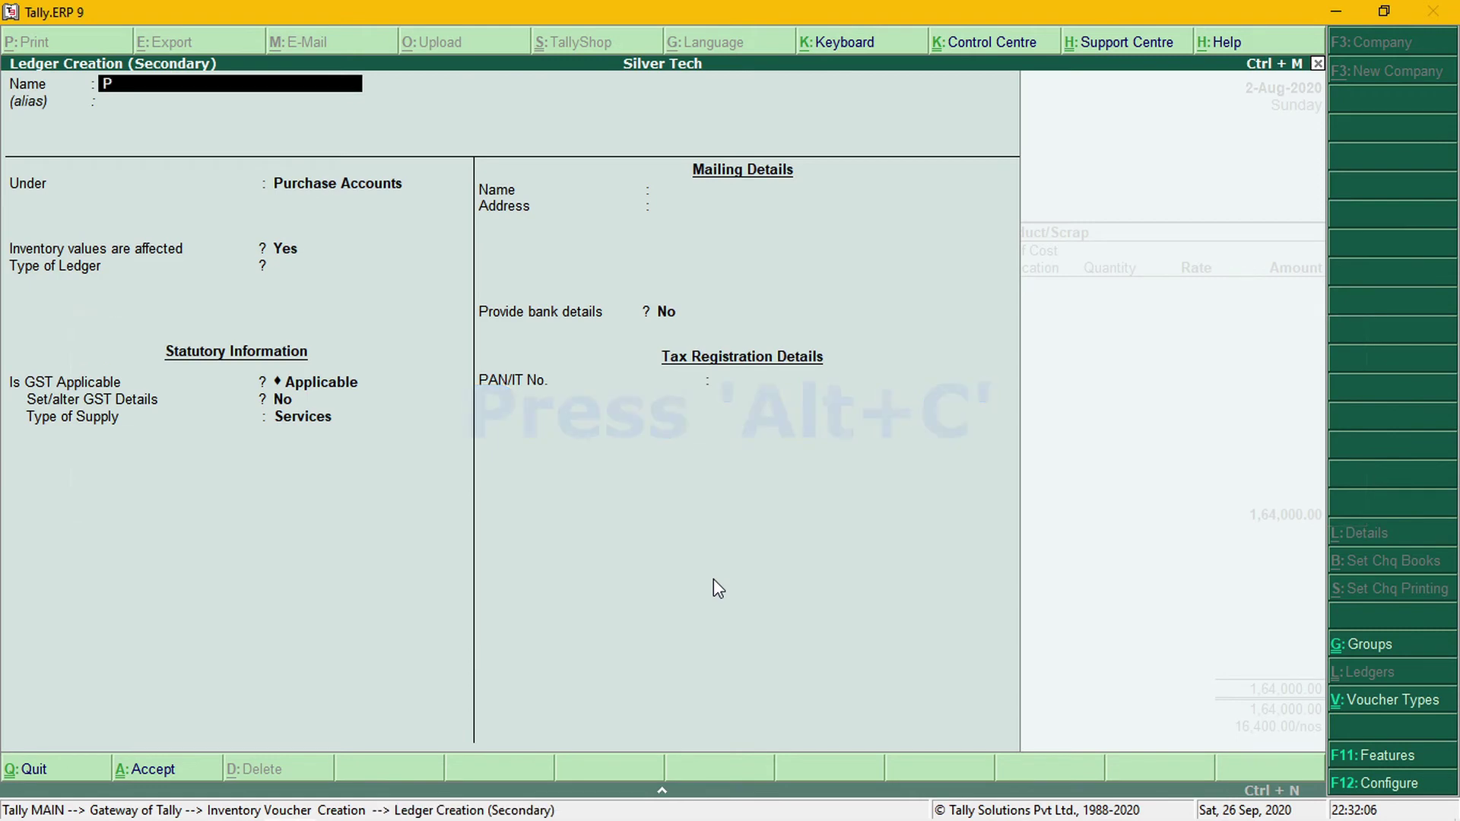
{"action": "type", "text": "owet"}
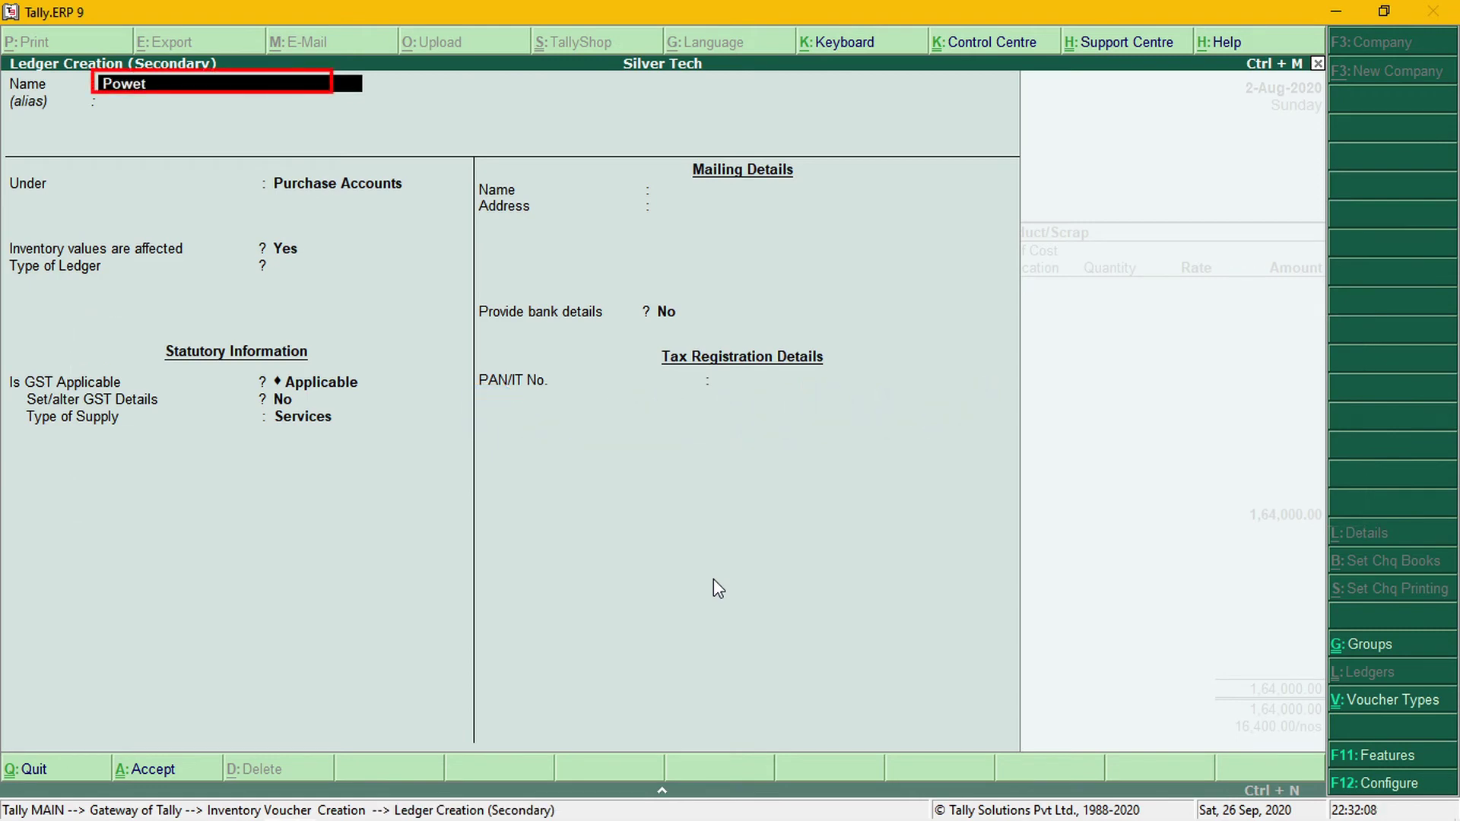
{"action": "key", "text": "BackSpace"}
{"action": "type", "text": "r"}
{"action": "key", "text": "Return"}
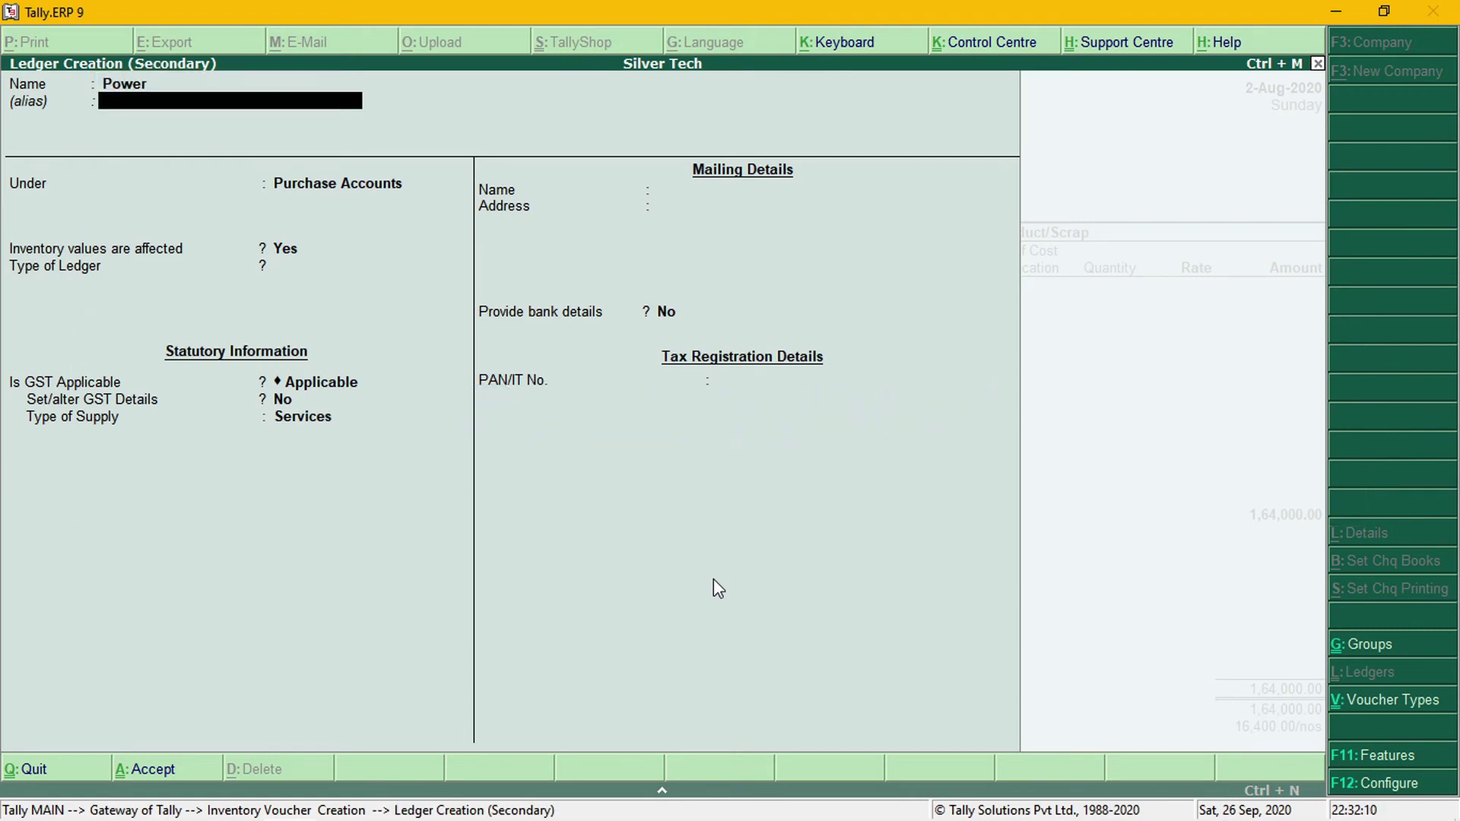
{"action": "key", "text": "Return"}
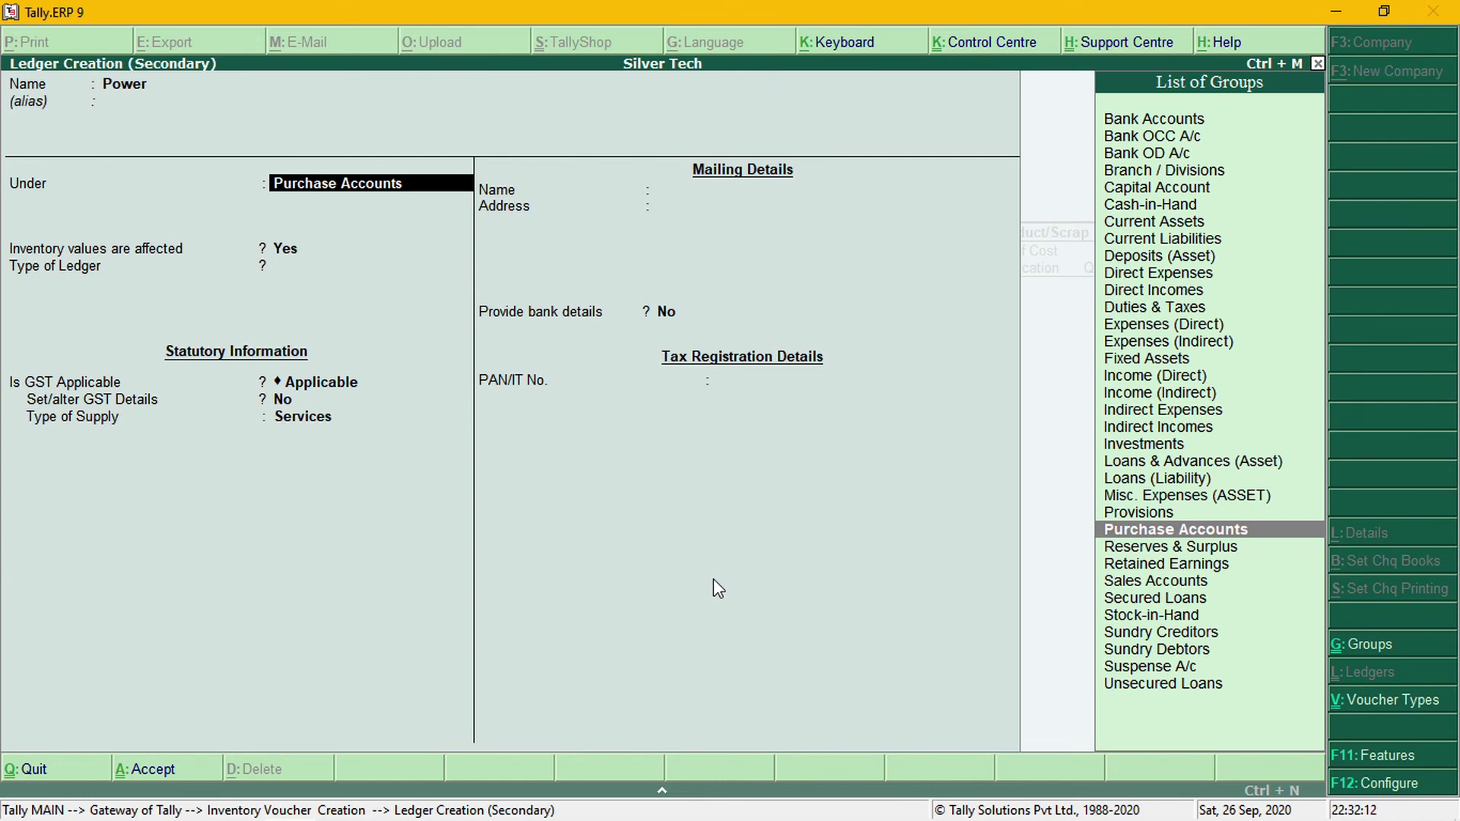
Place the Power ledger under the Direct Expenses group and save it
{"action": "type", "text": "D"}
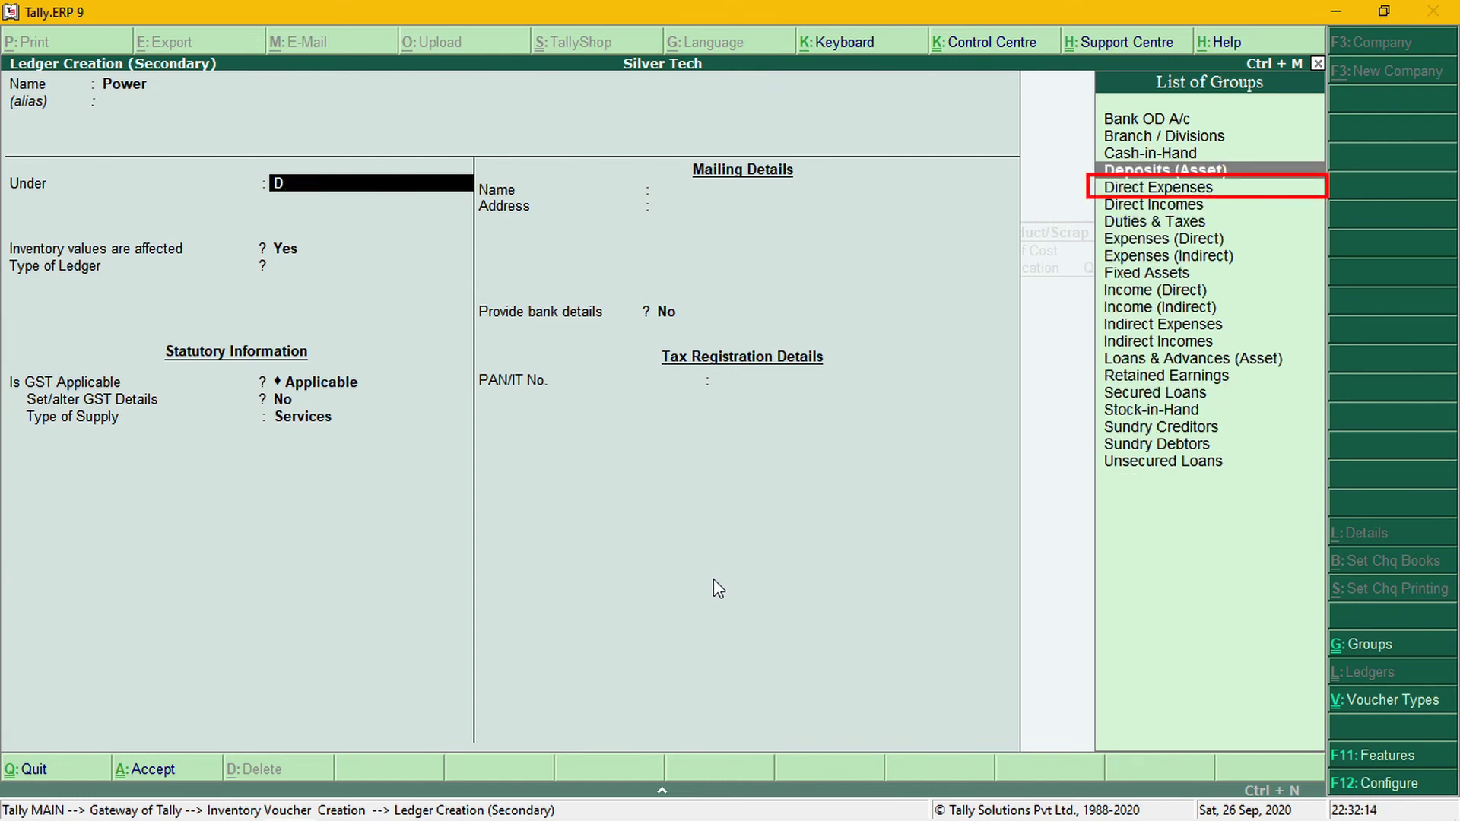
{"action": "key", "text": "Down"}
{"action": "key", "text": "Down"}
{"action": "key", "text": "Up"}
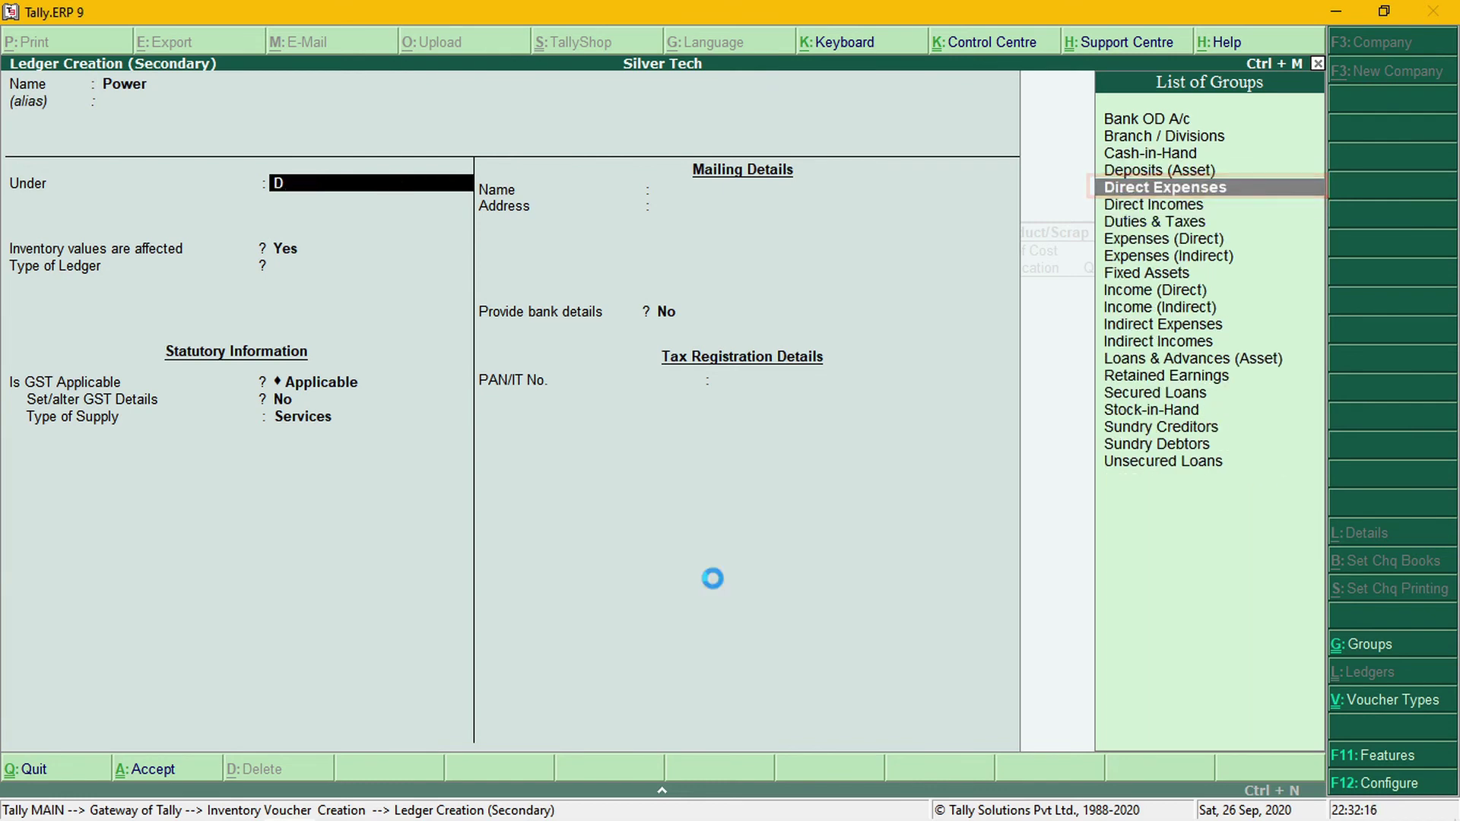
{"action": "key", "text": "Return"}
{"action": "key", "text": "ctrl+a"}
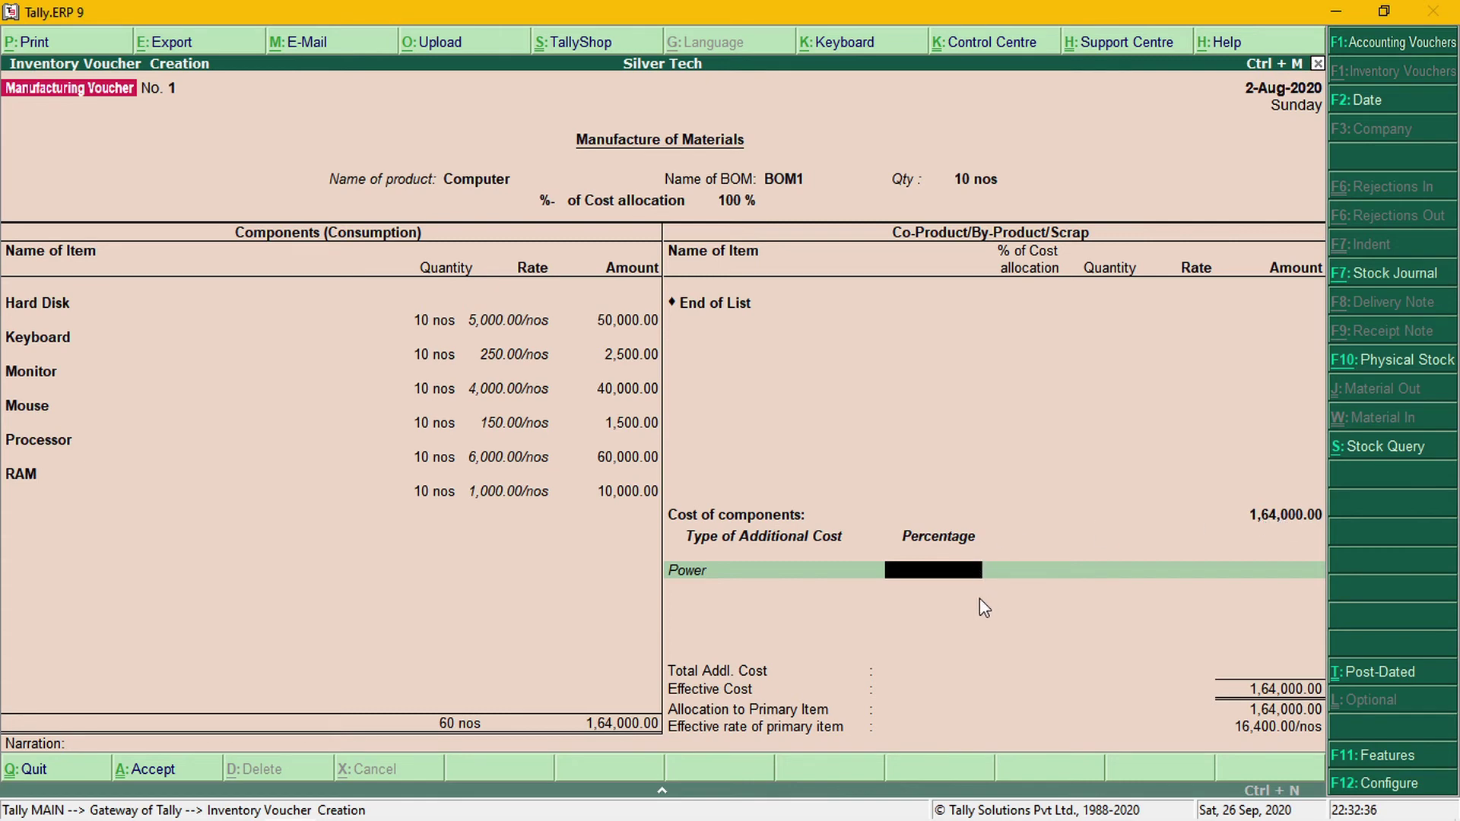
Enter 500 as the Power additional cost without a percentage, save the voucher without narration and return to the Gateway of Tally
{"action": "key", "text": "Return"}
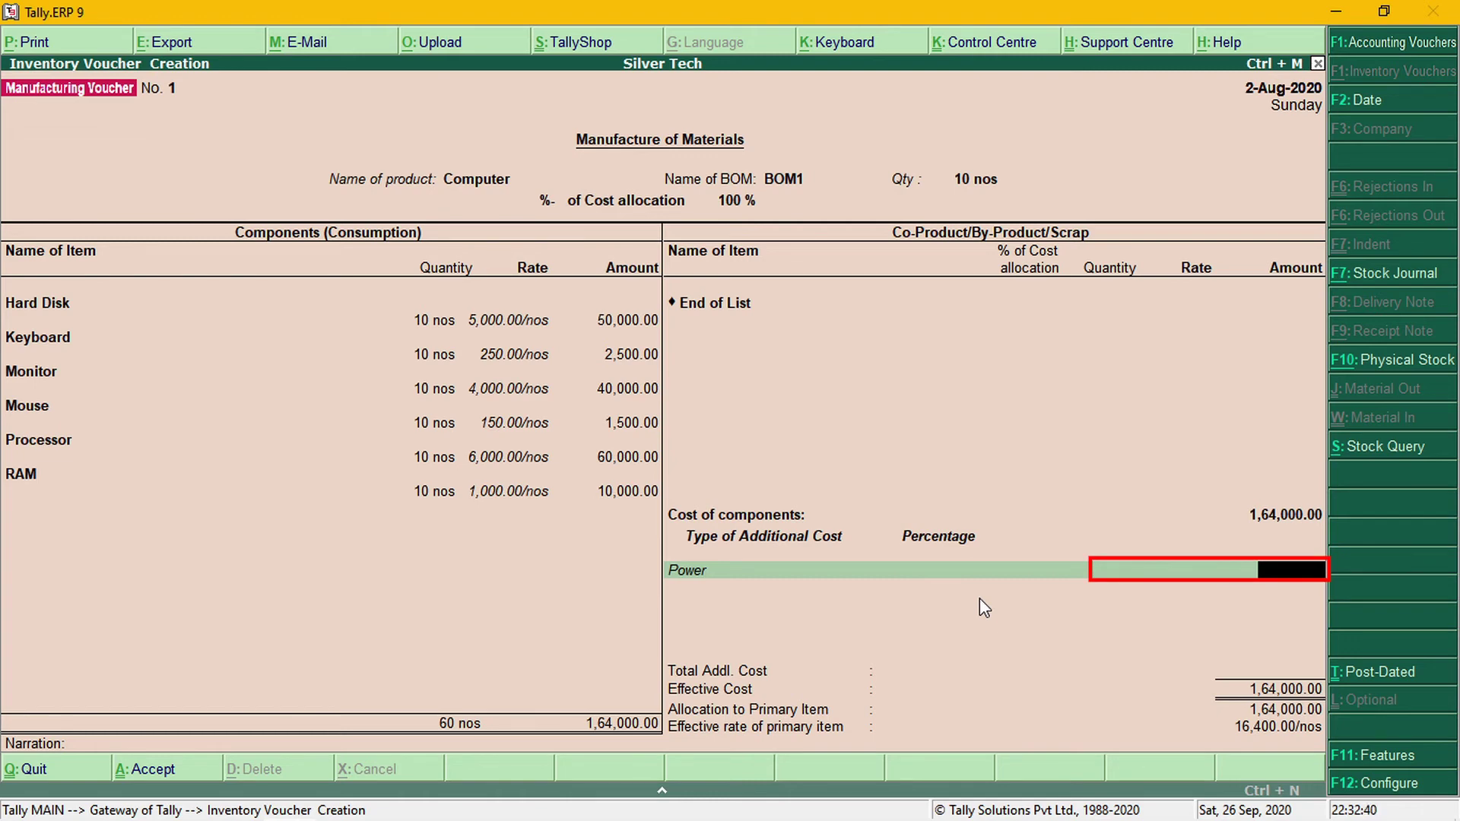
{"action": "type", "text": "500"}
{"action": "key", "text": "Return"}
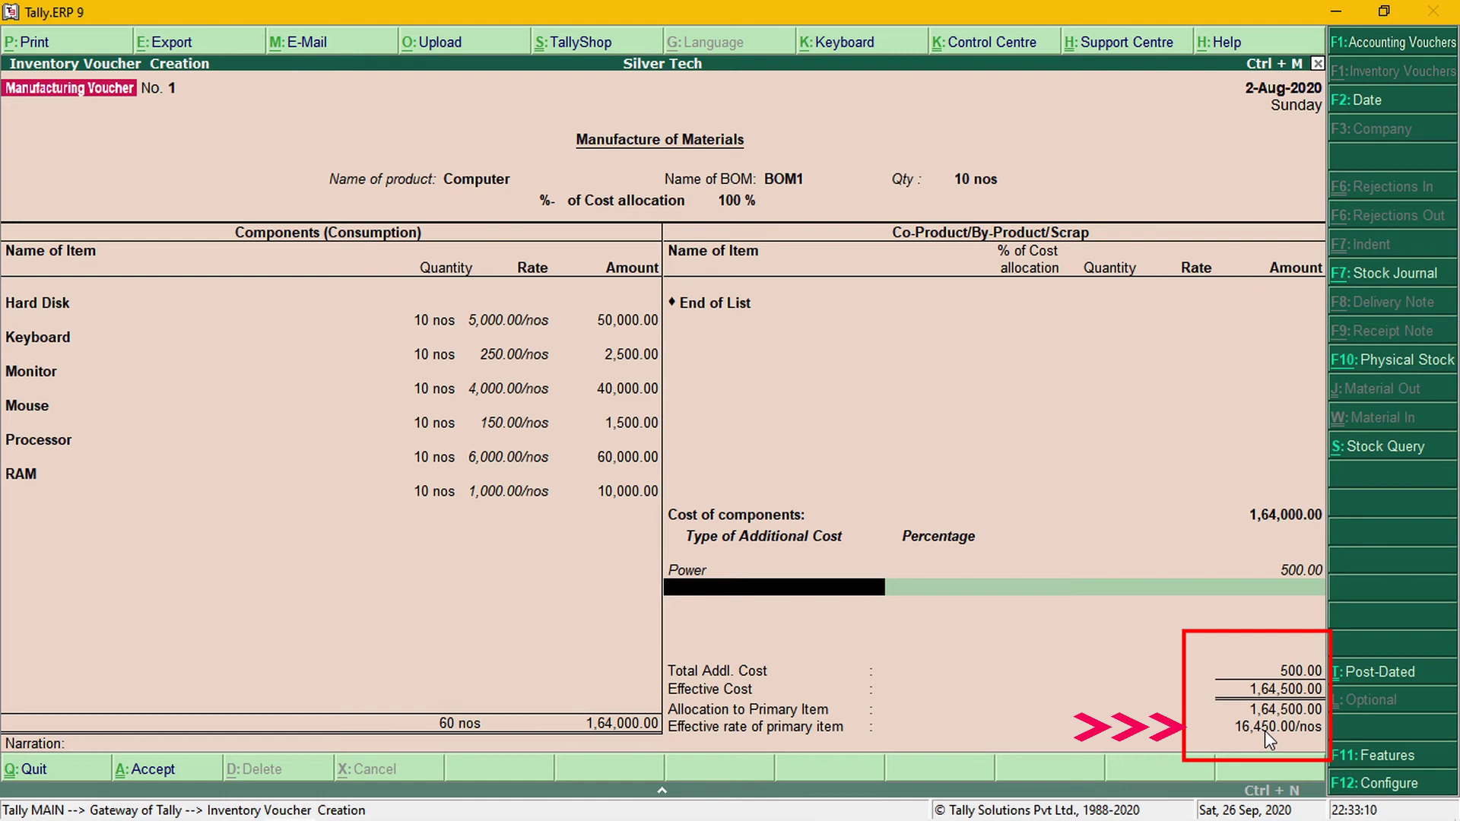
{"action": "key", "text": "Return"}
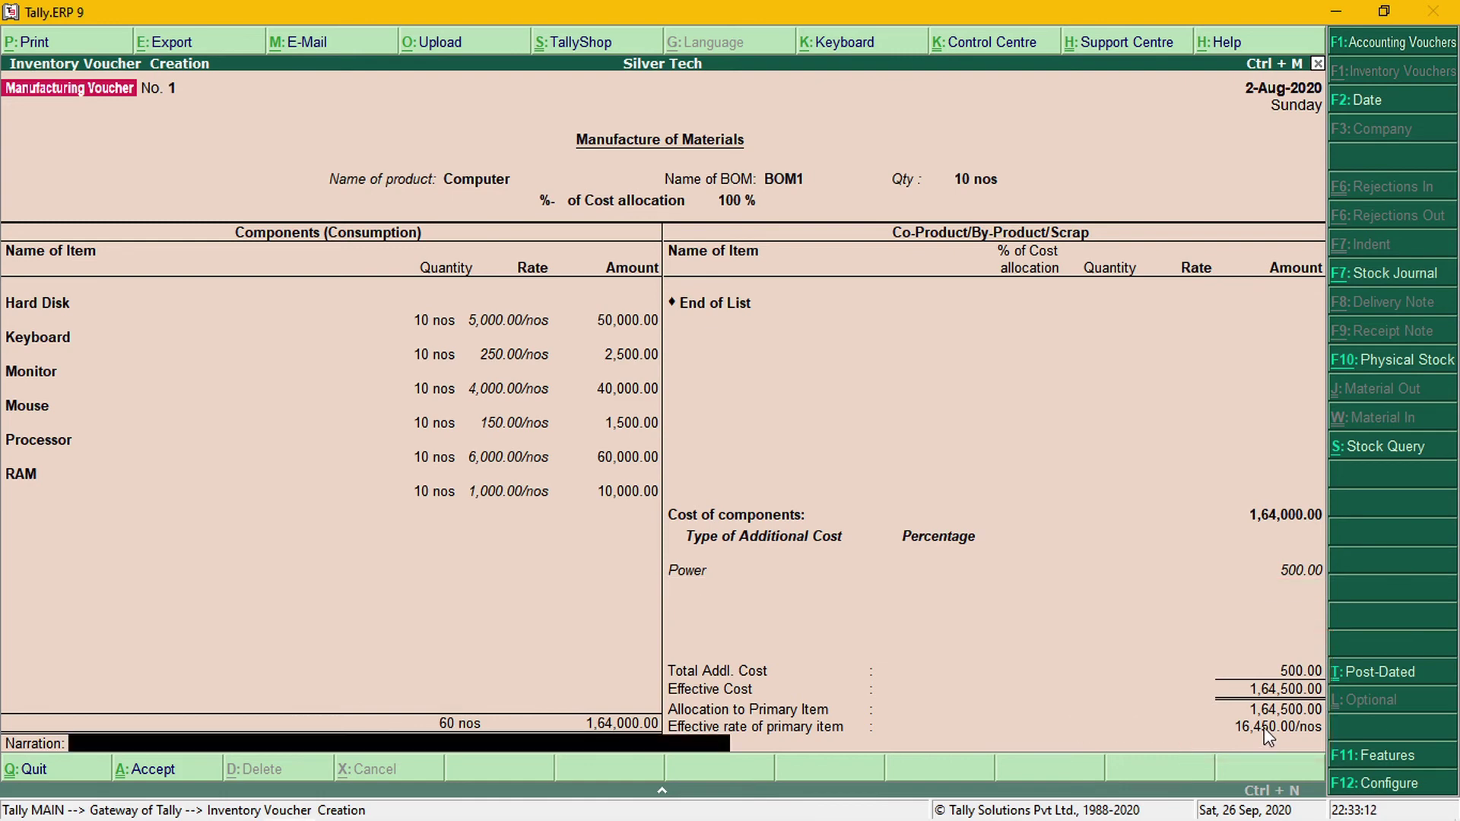
{"action": "key", "text": "Return"}
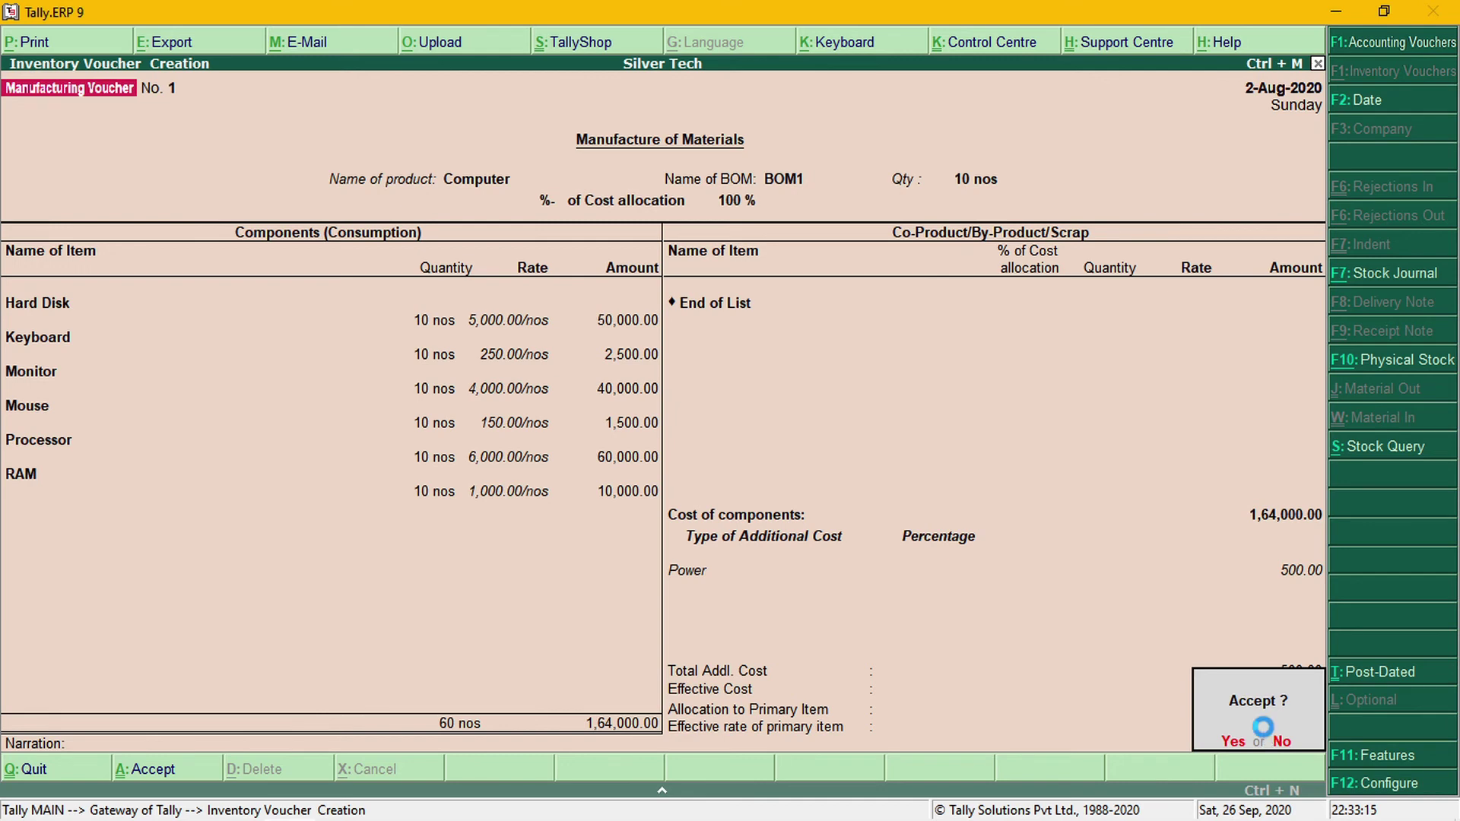
{"action": "key", "text": "Return"}
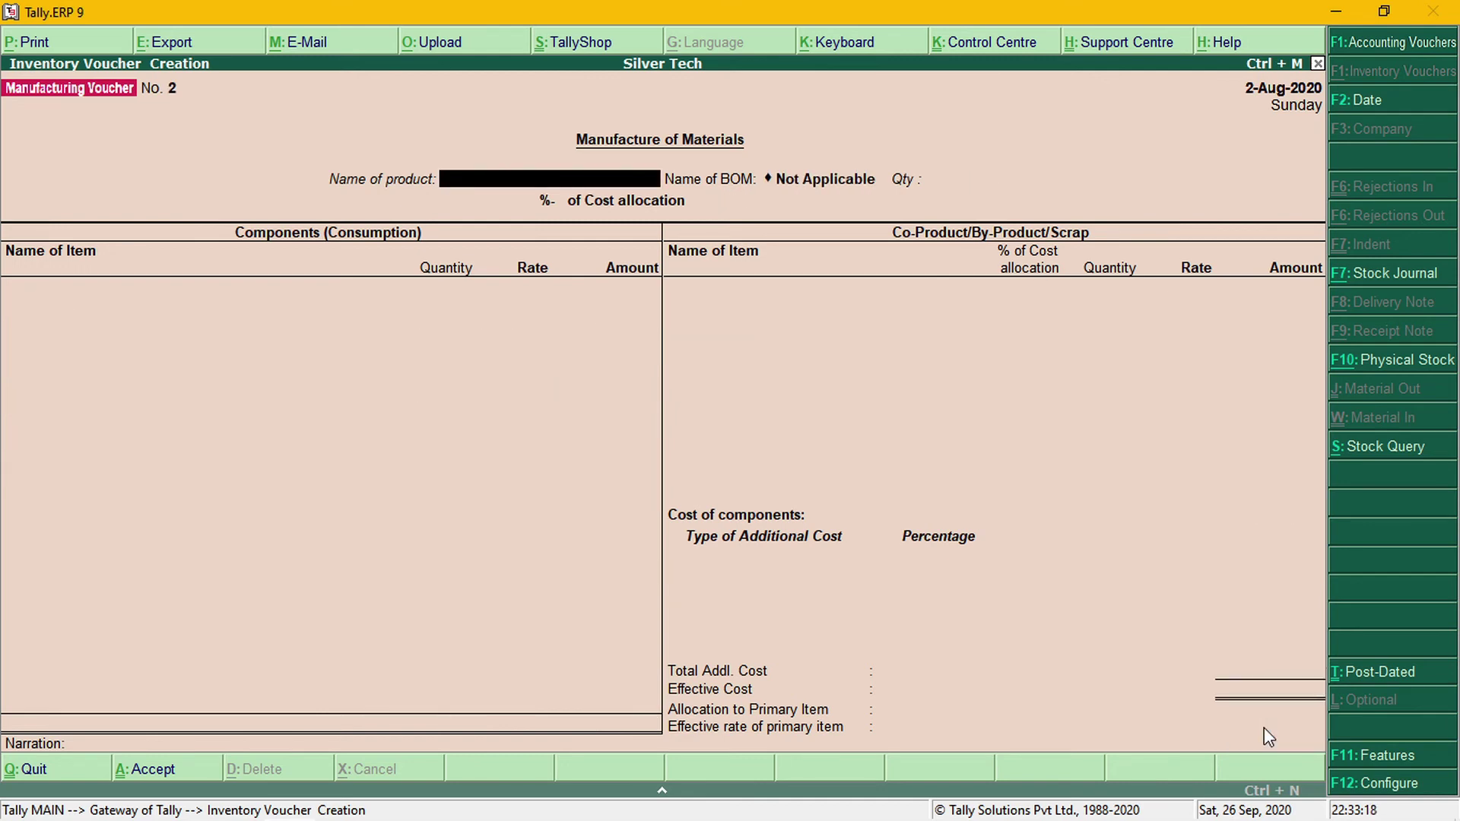
{"action": "key", "text": "Escape"}
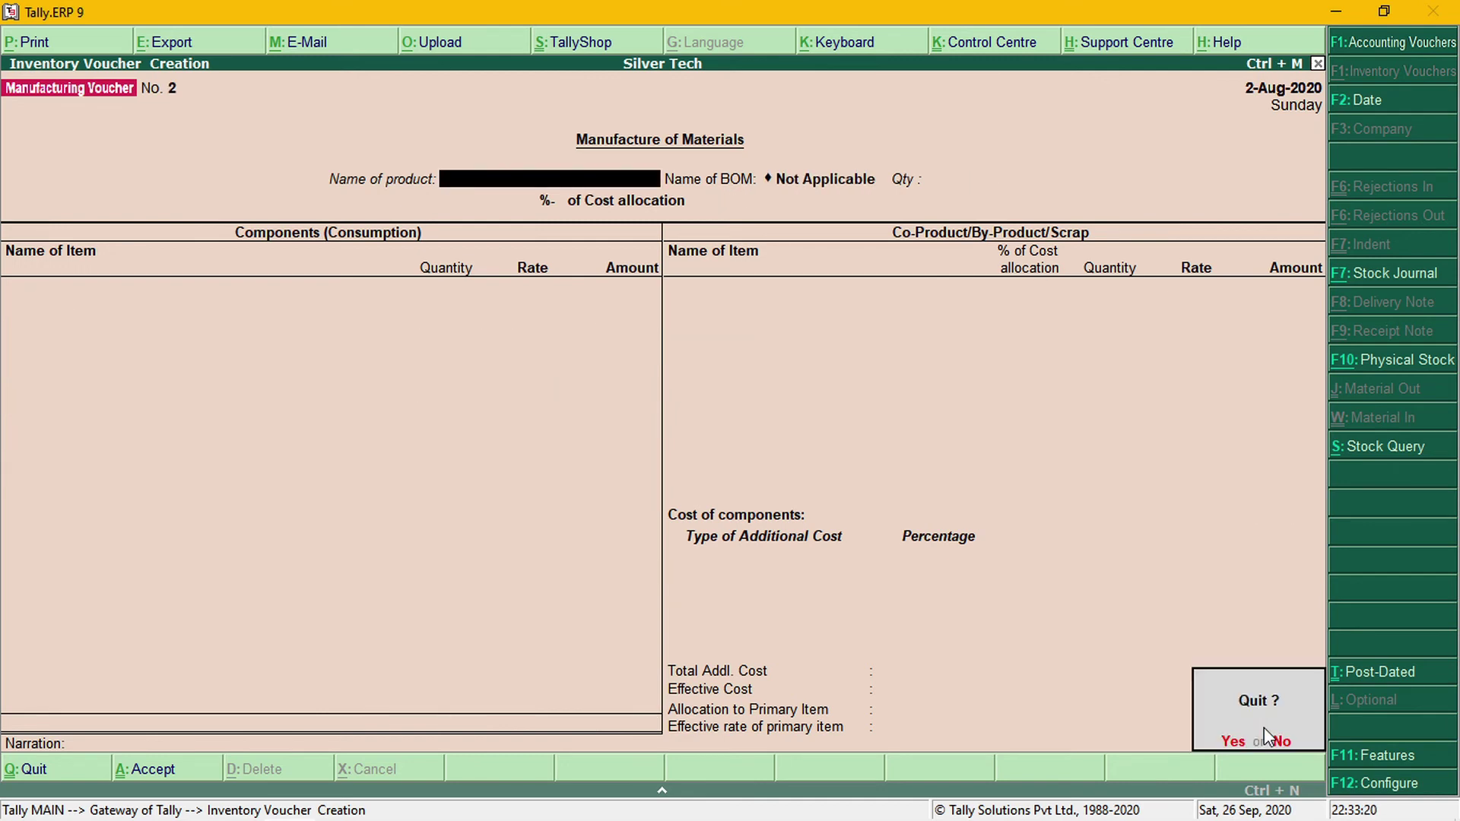
{"action": "key", "text": "y"}
Open the Stock Summary report and examine the quantity, rate and value of the items under Finished Goods
{"action": "key", "text": "Down"}
{"action": "key", "text": "Down"}
{"action": "key", "text": "Down"}
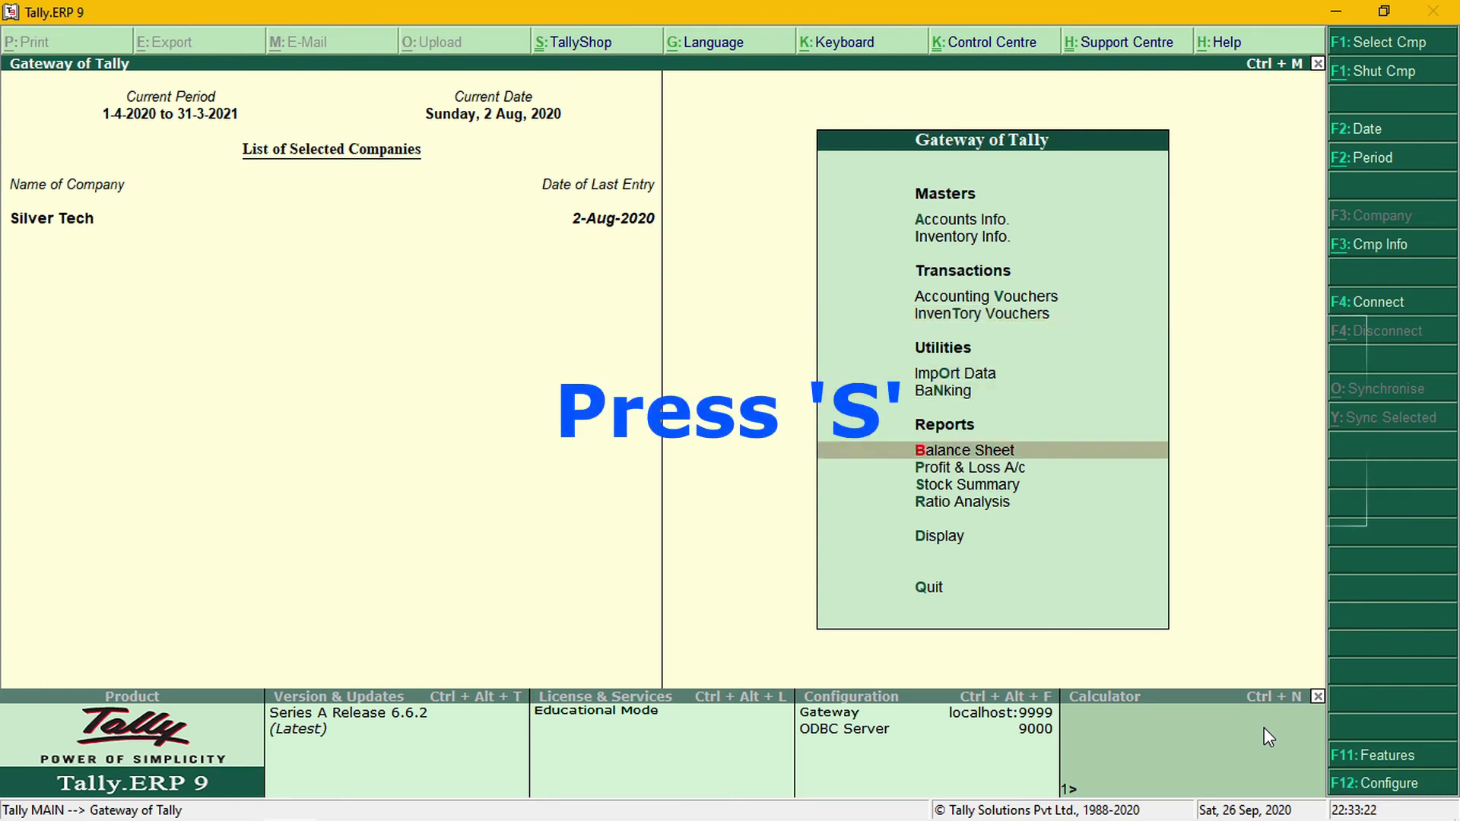
{"action": "key", "text": "Down"}
{"action": "key", "text": "Down"}
{"action": "key", "text": "Return"}
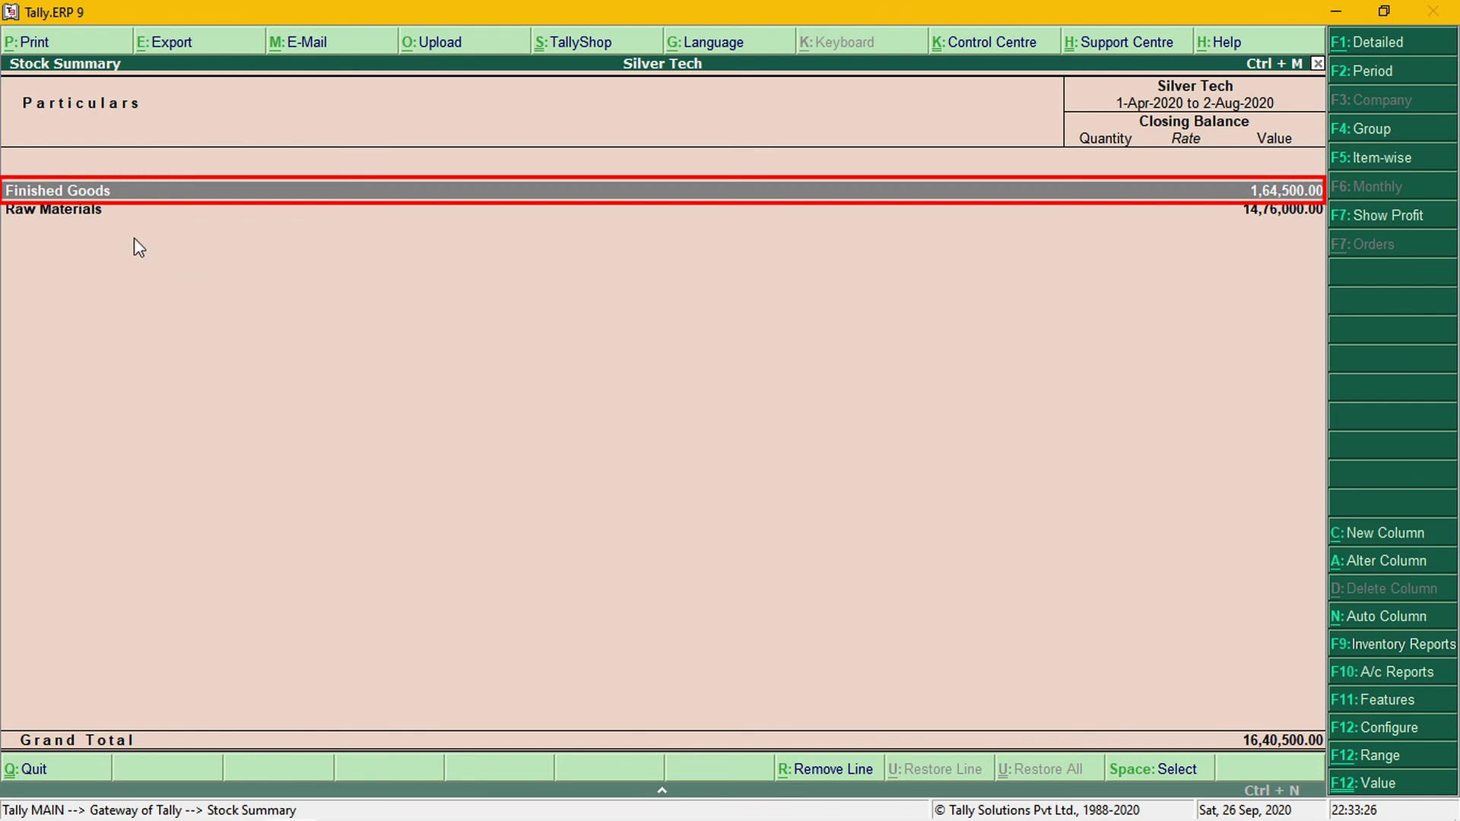
{"action": "double_click", "coordinate": [67, 193]}
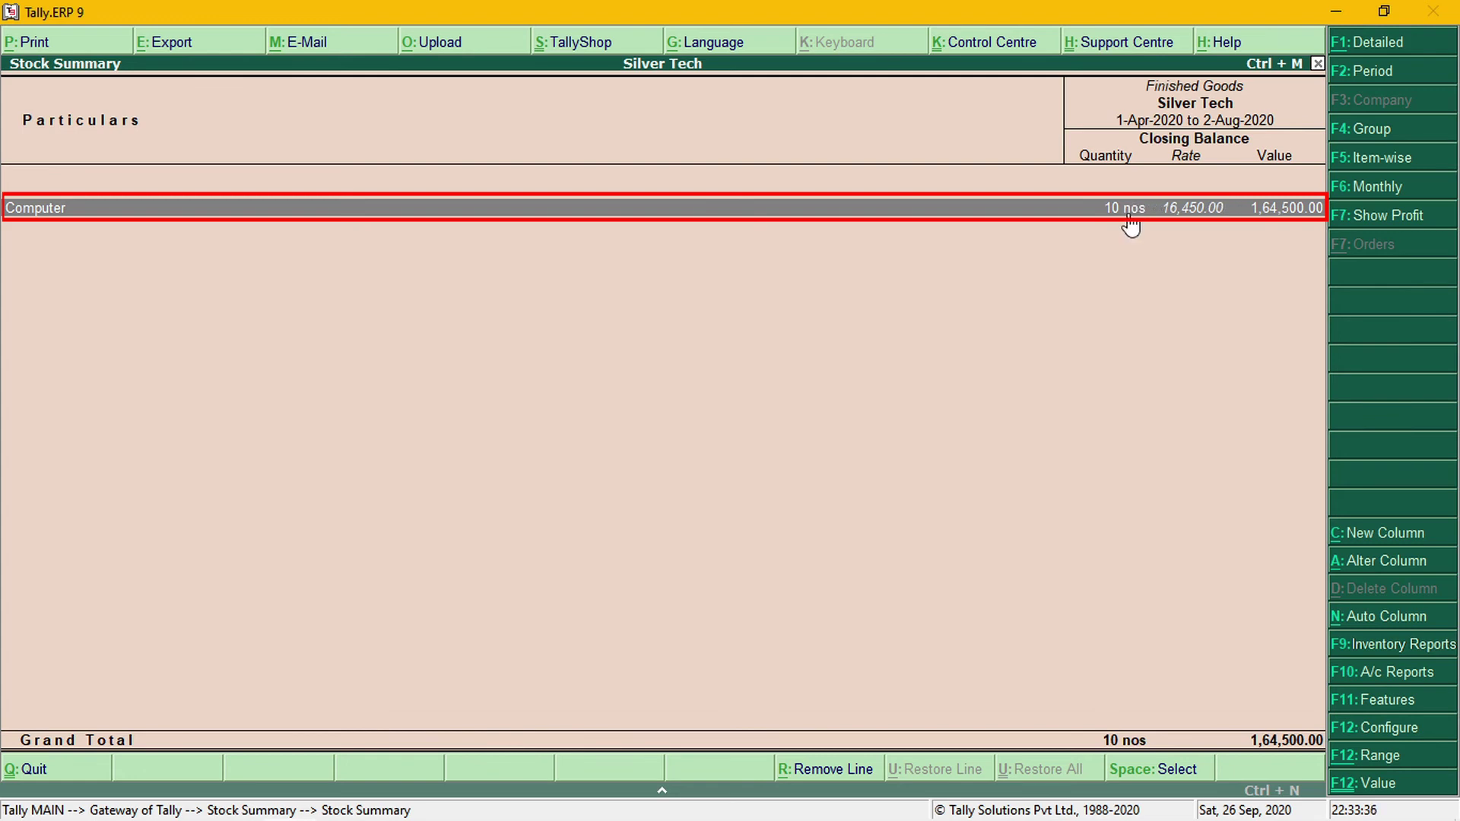
Go back to the stock groups and examine the remaining quantities of the items under Raw Materials
{"action": "key", "text": "Escape"}
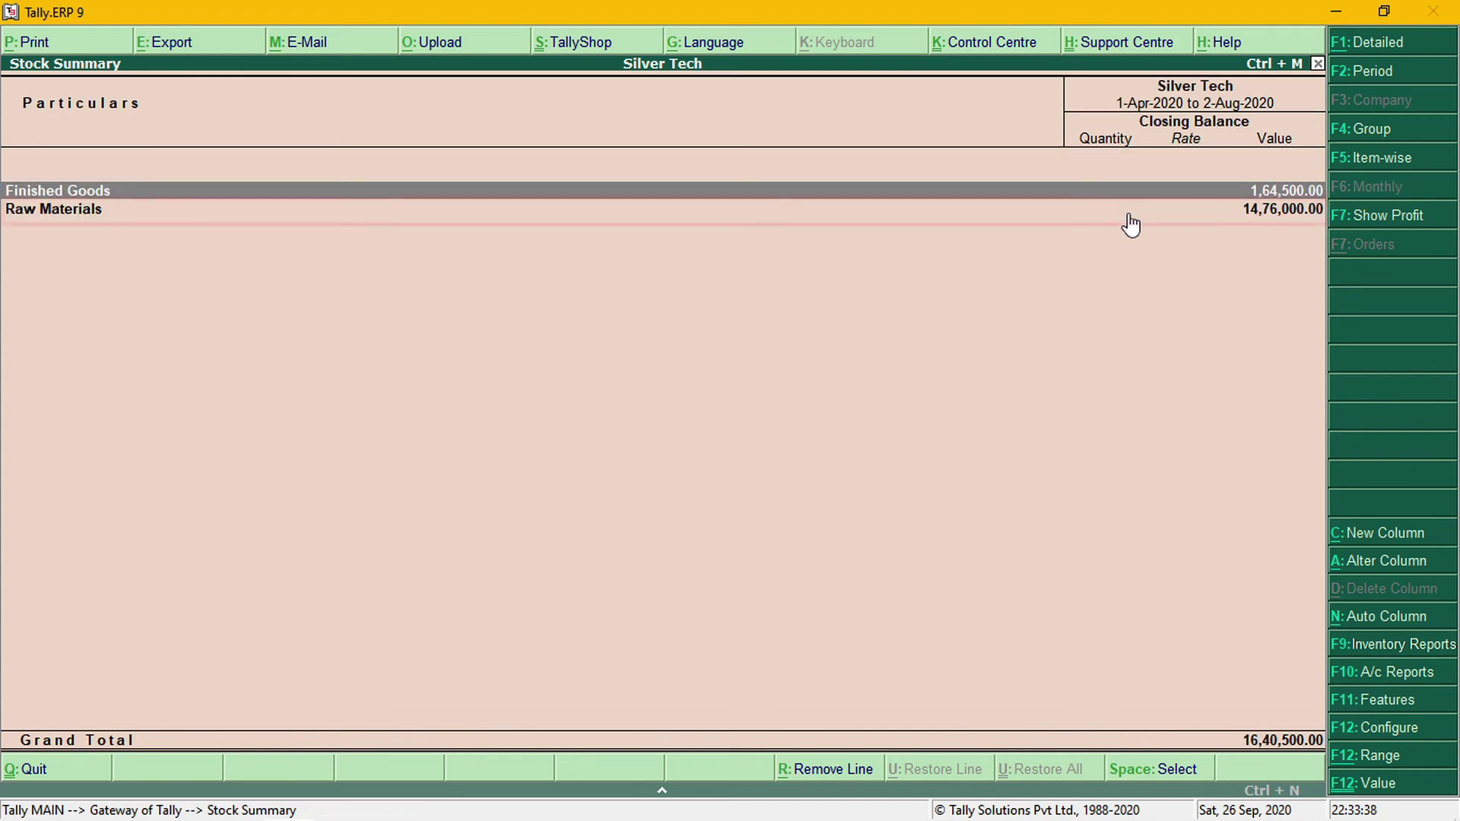
{"action": "key", "text": "Down"}
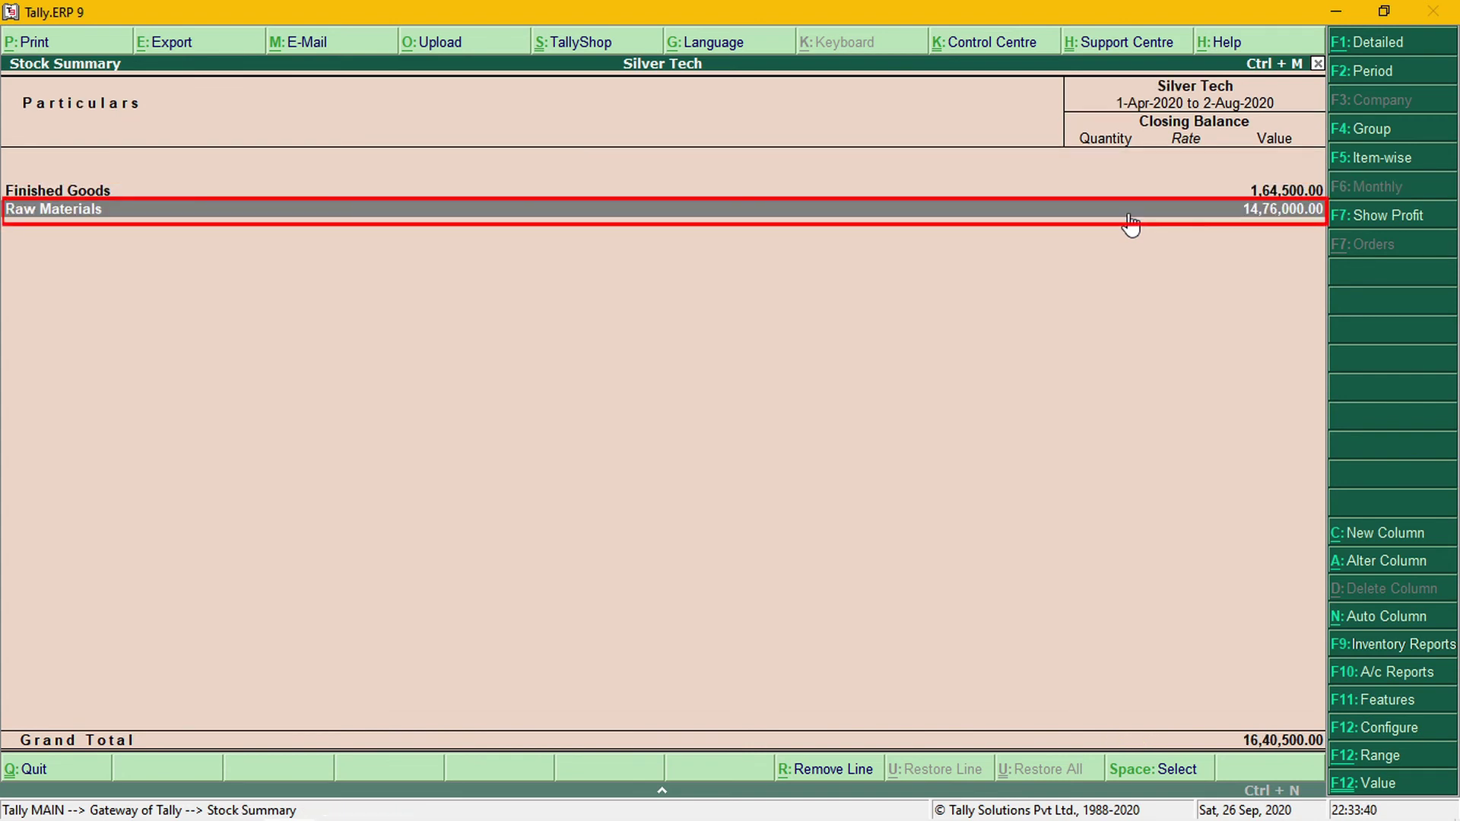
{"action": "key", "text": "Return"}
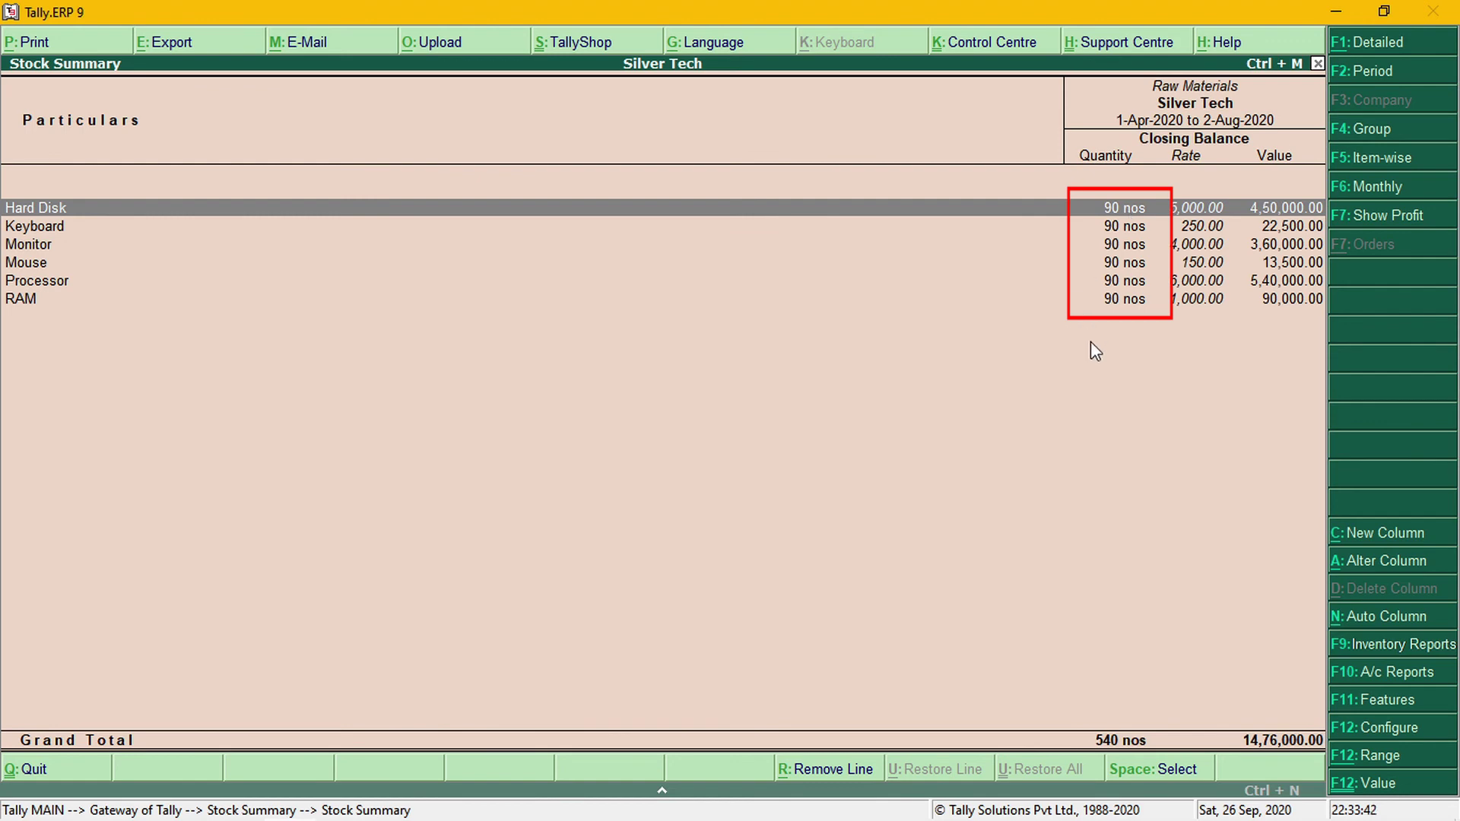